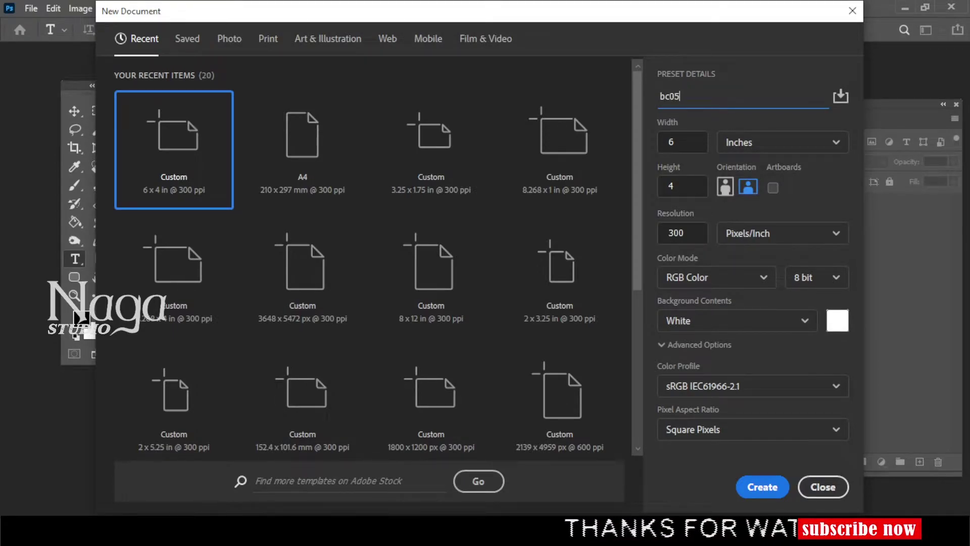
- Enter a 3.25 in width for the bc058 preset and create the 300 ppi document
{"action": "key", "text": "Tab"}
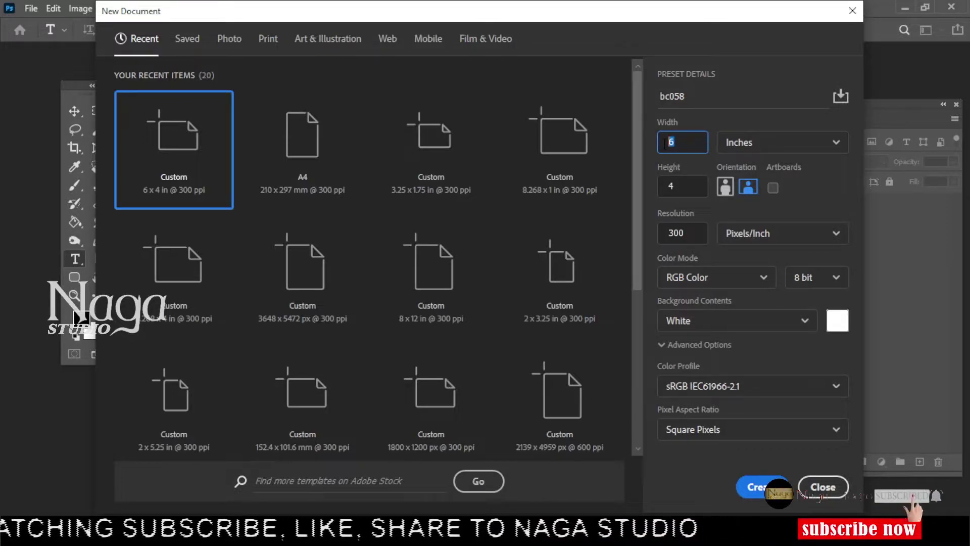
{"action": "type", "text": "3.25"}
{"action": "left_click", "coordinate": [659, 197]}
{"action": "type", "text": "1.75"}
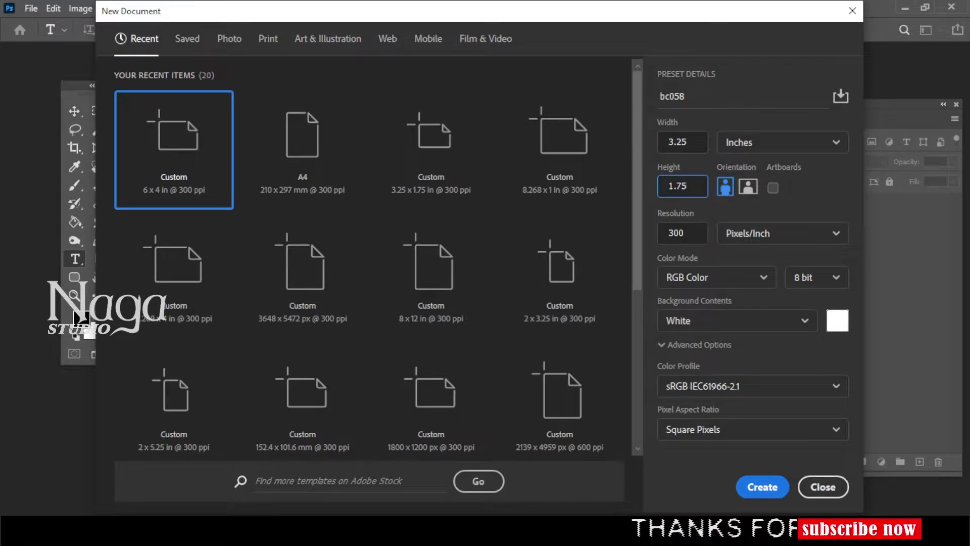
{"action": "key", "text": "Return"}
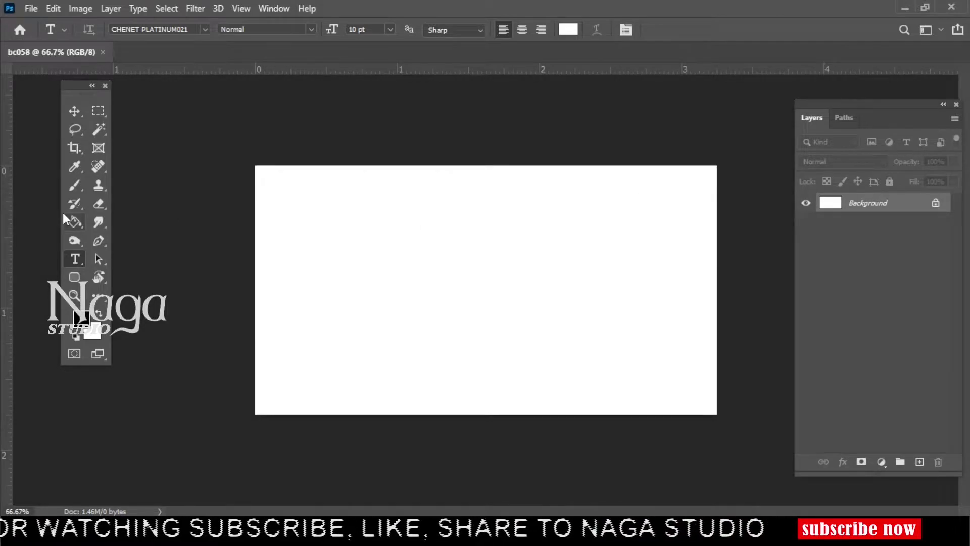
- Place guides on the card's left, right, top and bottom edges
{"action": "left_click_drag", "start_coordinate": [6, 225], "coordinate": [255, 234]}
{"action": "left_click_drag", "start_coordinate": [7, 232], "coordinate": [651, 249]}
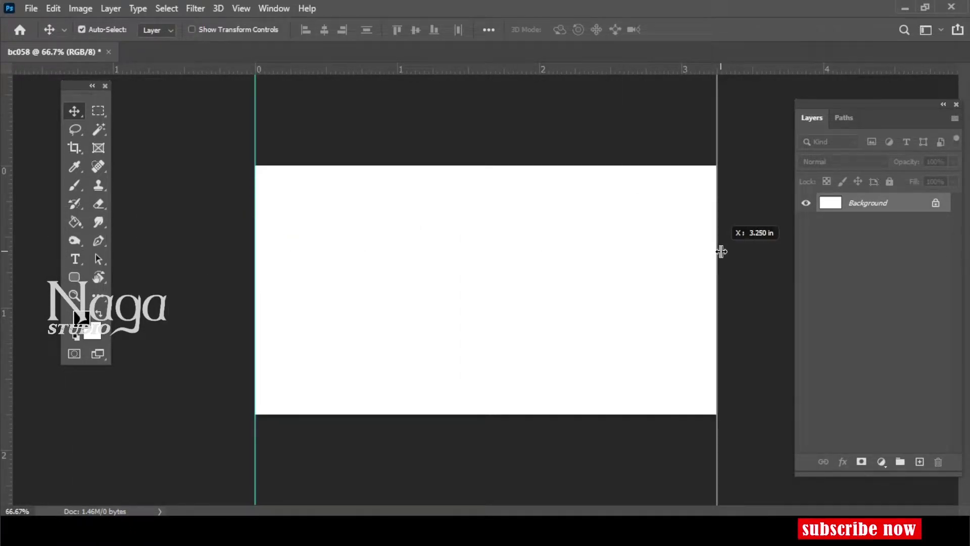
{"action": "left_click_drag", "start_coordinate": [504, 68], "coordinate": [506, 164]}
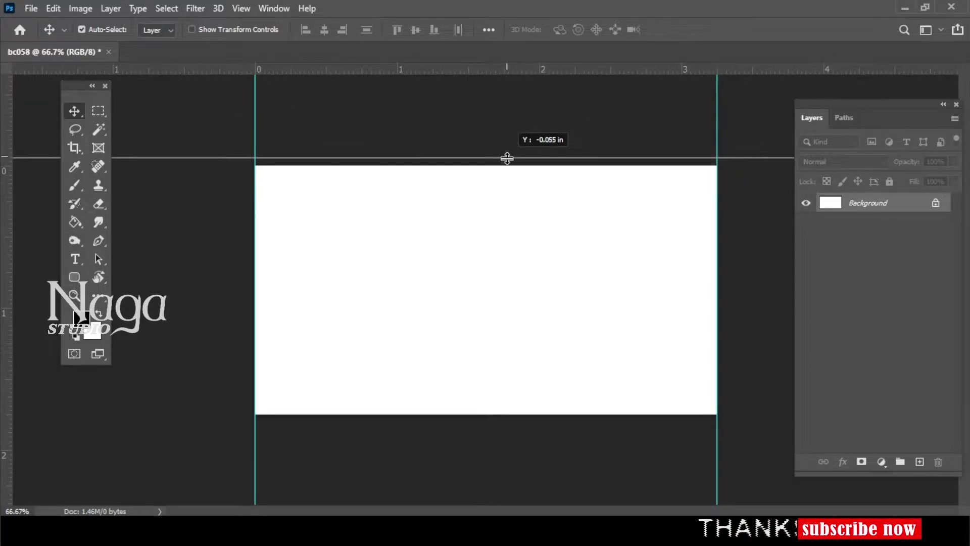
{"action": "left_click_drag", "start_coordinate": [486, 71], "coordinate": [499, 414]}
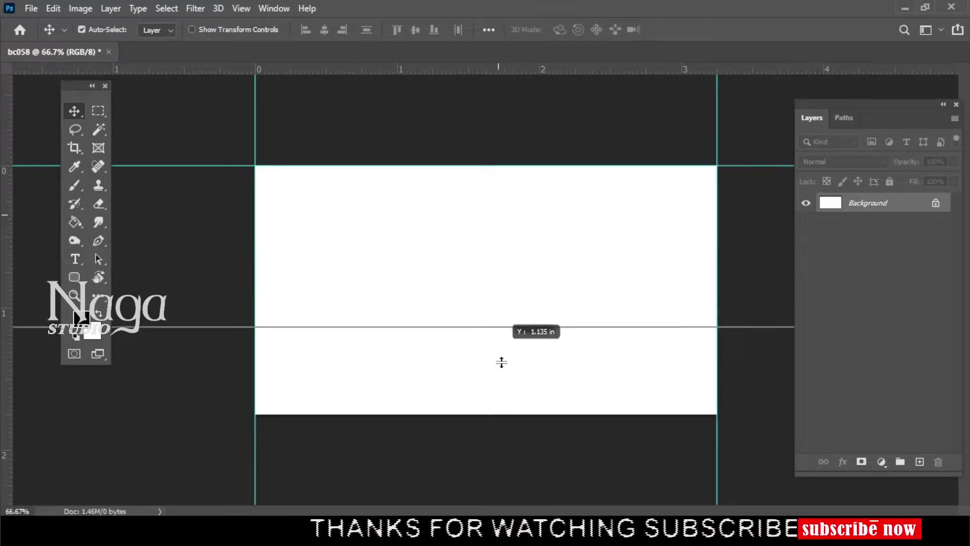
- Enlarge the canvas to 3.5 × 2 inches with Canvas Size
{"action": "left_click", "coordinate": [80, 8]}
{"action": "left_click", "coordinate": [112, 123]}
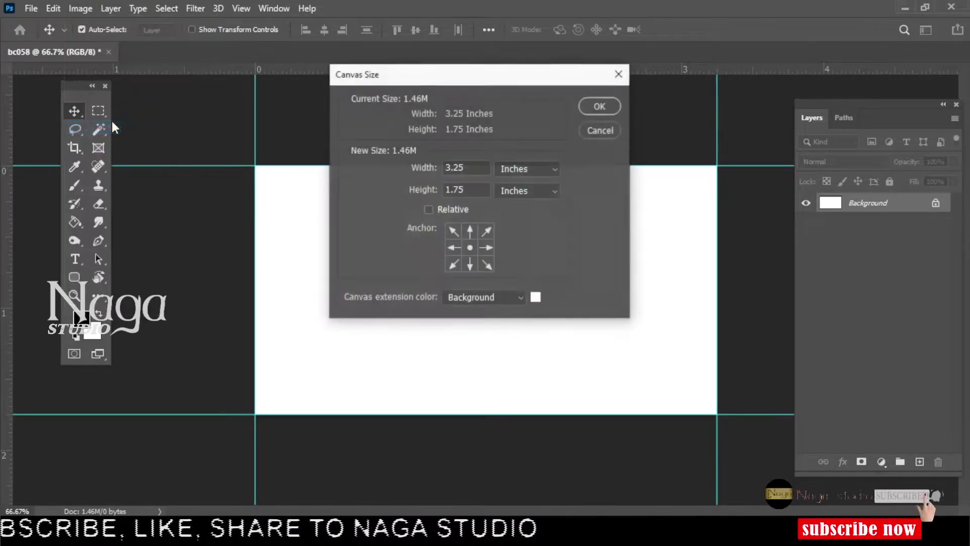
{"action": "left_click", "coordinate": [469, 167]}
{"action": "key", "text": "BackSpace"}
{"action": "key", "text": "BackSpace"}
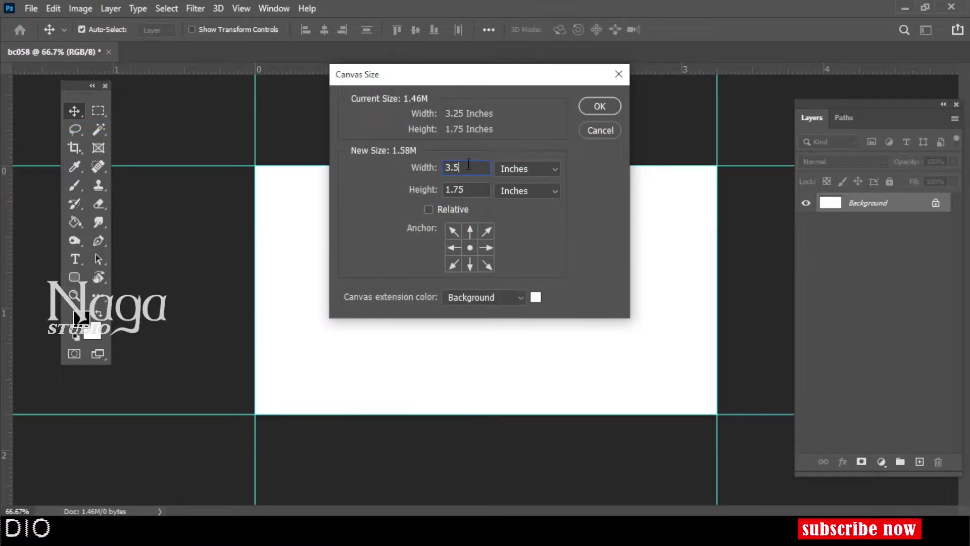
{"action": "key", "text": "Return"}
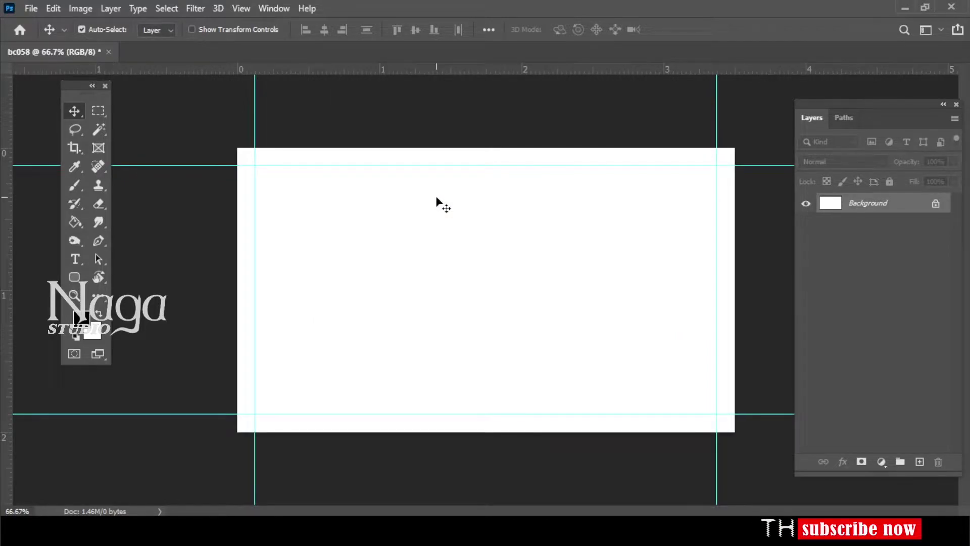
- Duplicate the image as bc058 b, then bring the original bc058 back to the front
{"action": "left_click", "coordinate": [81, 8]}
{"action": "mouse_move", "coordinate": [108, 141]}
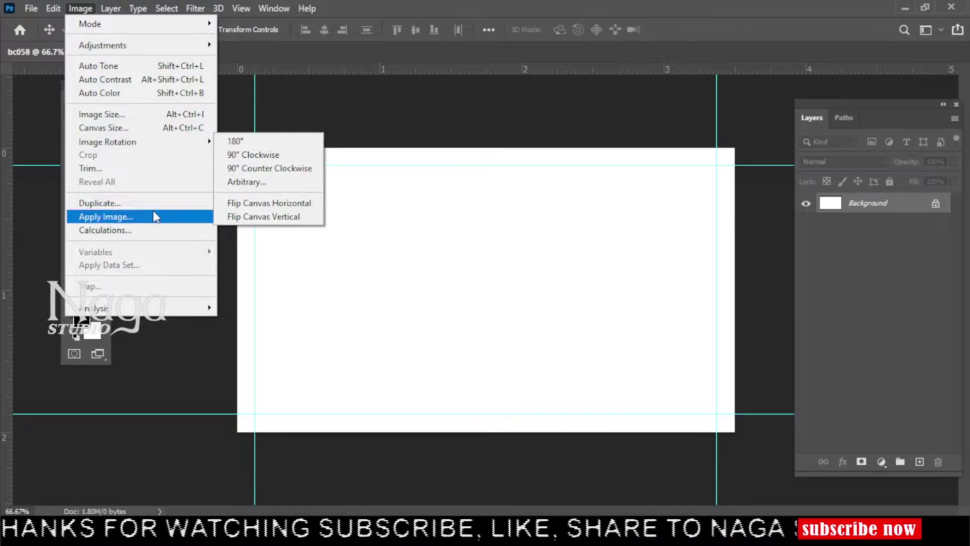
{"action": "left_click", "coordinate": [101, 203]}
{"action": "left_click", "coordinate": [438, 173]}
{"action": "type", "text": "bc058 b"}
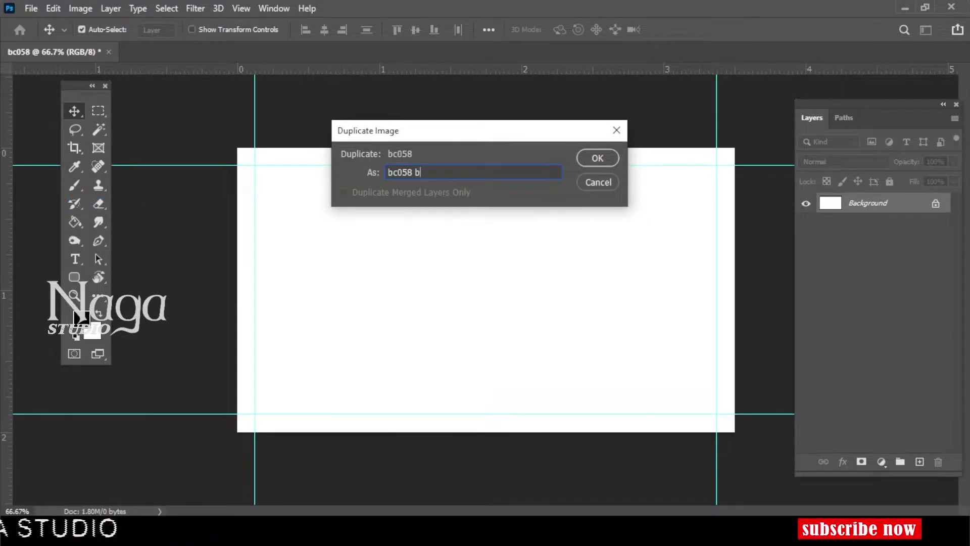
{"action": "left_click", "coordinate": [597, 158]}
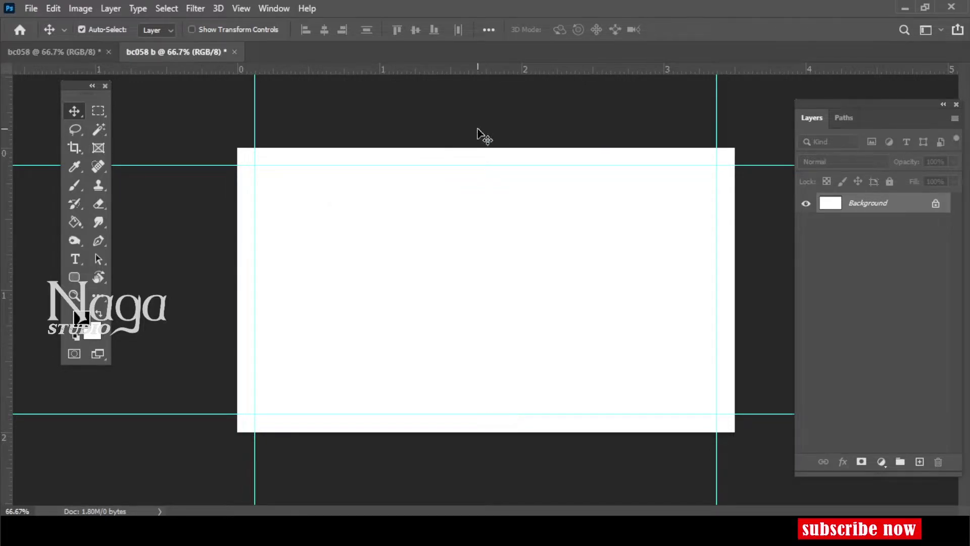
{"action": "left_click", "coordinate": [70, 53]}
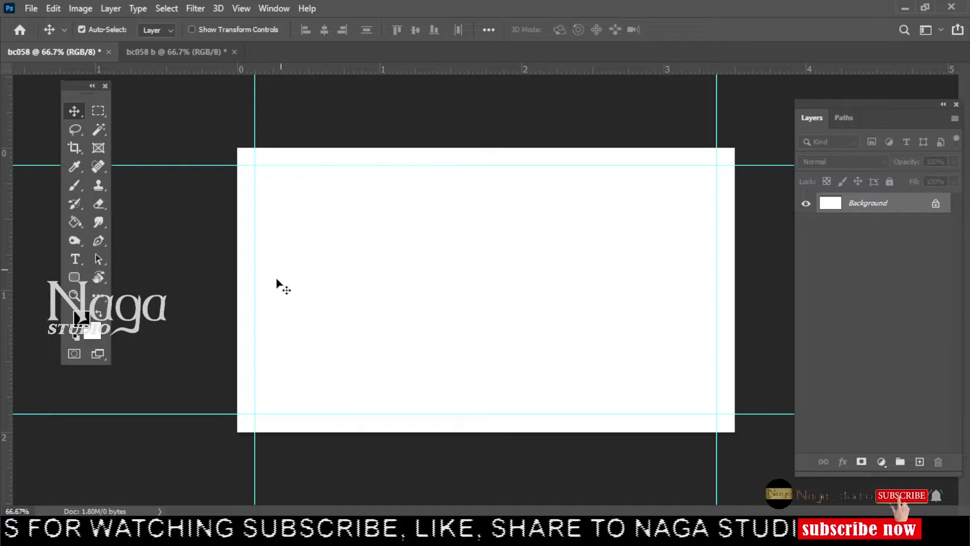
- Fill the background black and copy it onto a new Layer 1
{"action": "key", "text": "g"}
{"action": "left_click", "coordinate": [325, 273]}
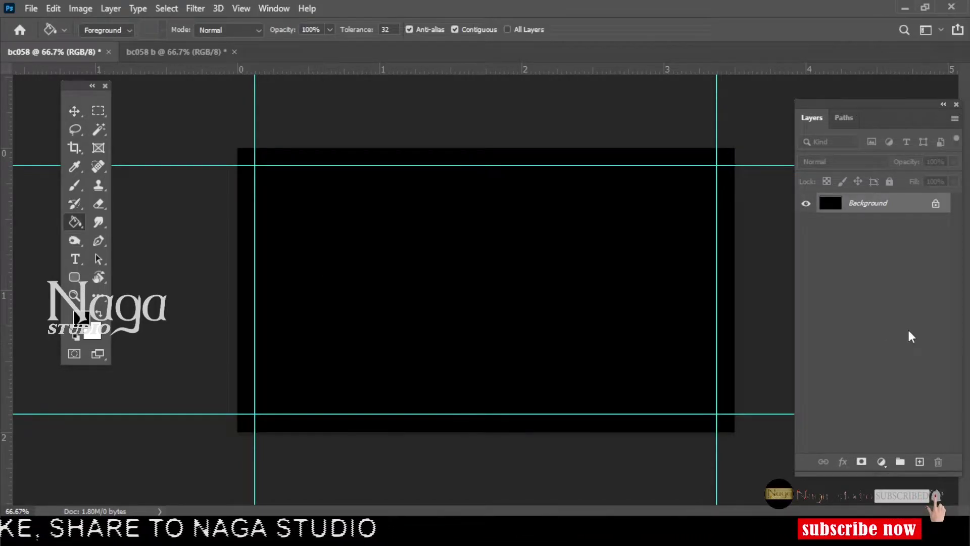
{"action": "key", "text": "ctrl+j"}
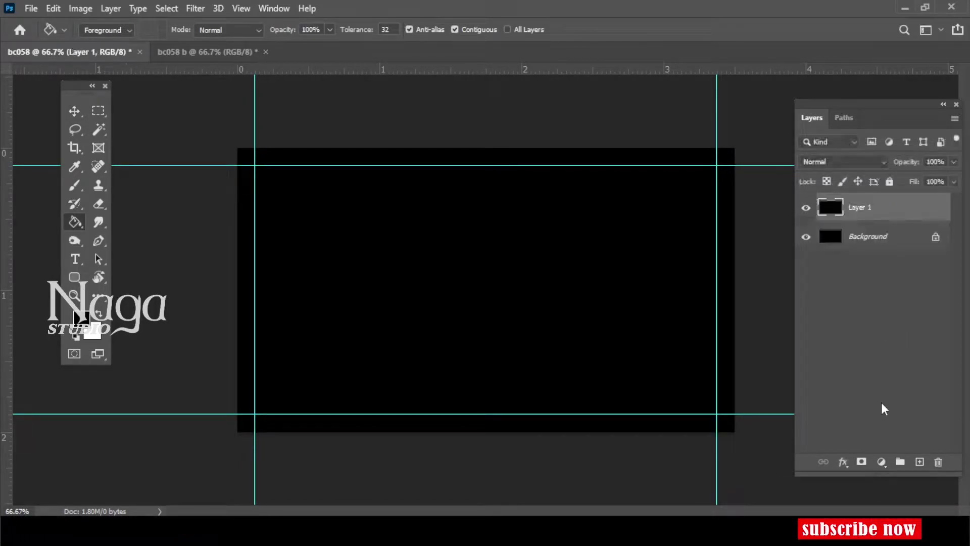
- Give Layer 1 a diagonal-stripe Pattern Overlay at 96% opacity
{"action": "left_click", "coordinate": [841, 453]}
{"action": "left_click", "coordinate": [875, 419]}
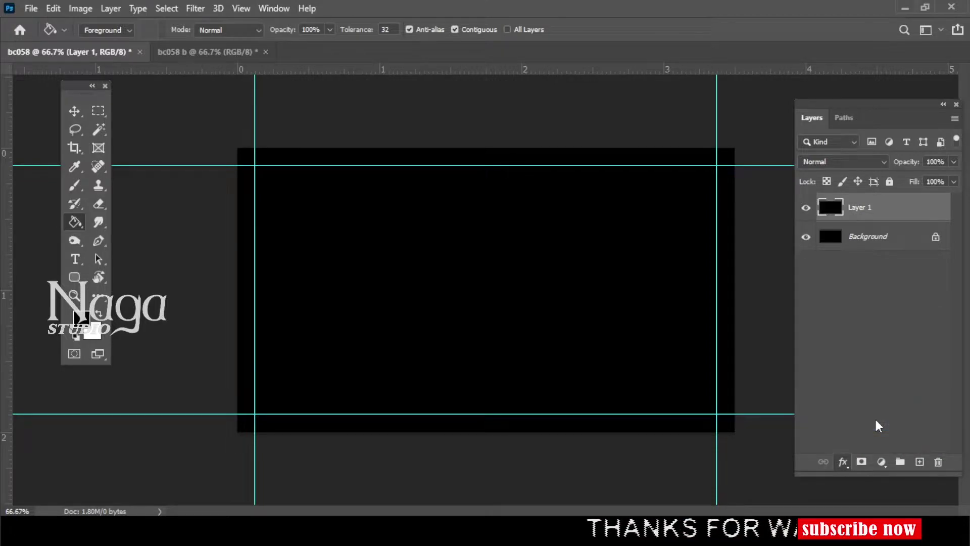
{"action": "left_click", "coordinate": [704, 267]}
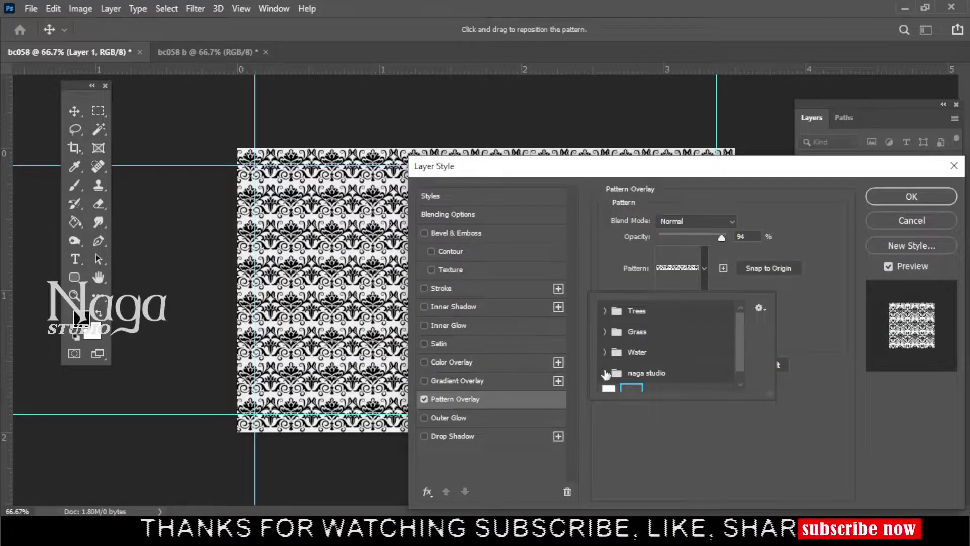
{"action": "left_click", "coordinate": [728, 372]}
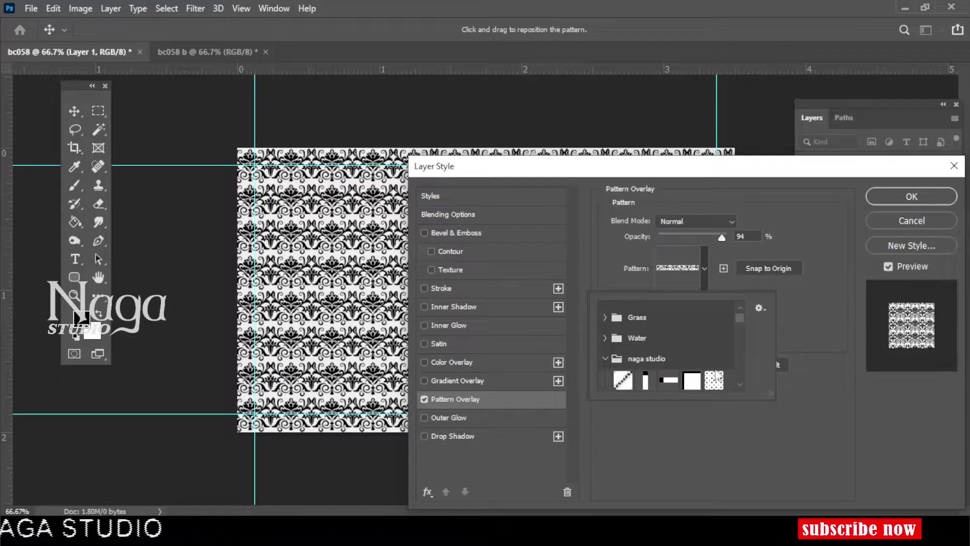
{"action": "double_click", "coordinate": [715, 376]}
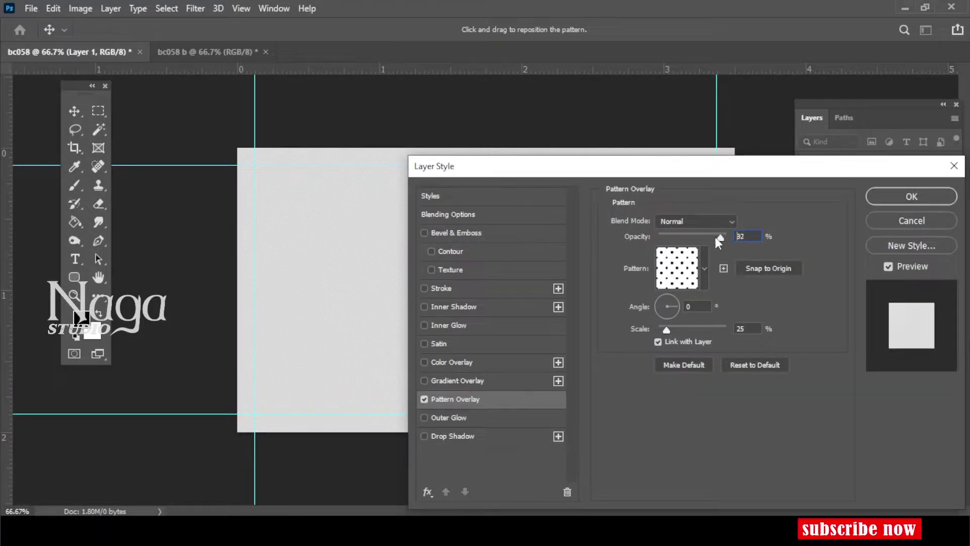
{"action": "left_click_drag", "start_coordinate": [717, 237], "coordinate": [720, 237]}
{"action": "mouse_move", "coordinate": [666, 330]}
{"action": "left_mouse_down"}
{"action": "mouse_move", "coordinate": [700, 330]}
{"action": "mouse_move", "coordinate": [684, 330]}
{"action": "left_mouse_up"}
{"action": "left_click", "coordinate": [704, 268]}
{"action": "left_click", "coordinate": [622, 378]}
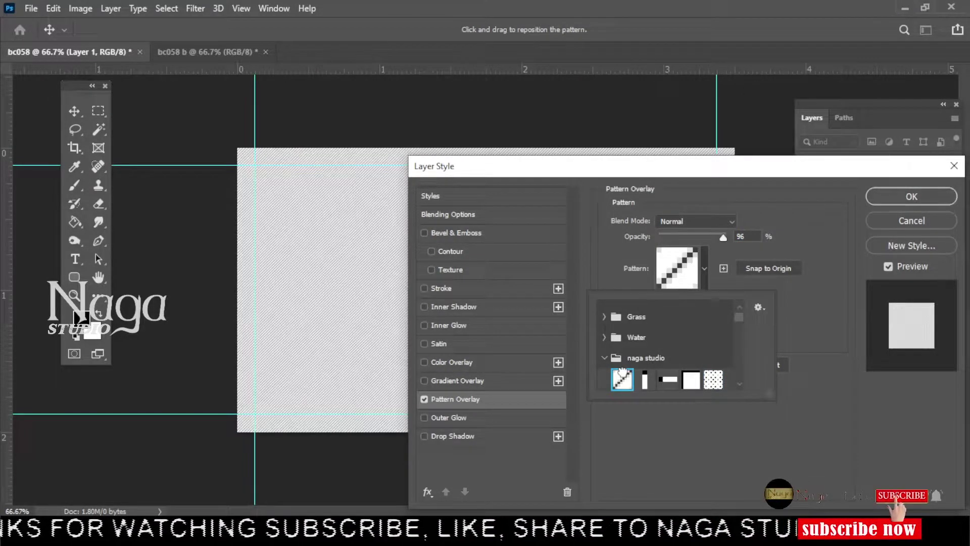
{"action": "left_click", "coordinate": [898, 199]}
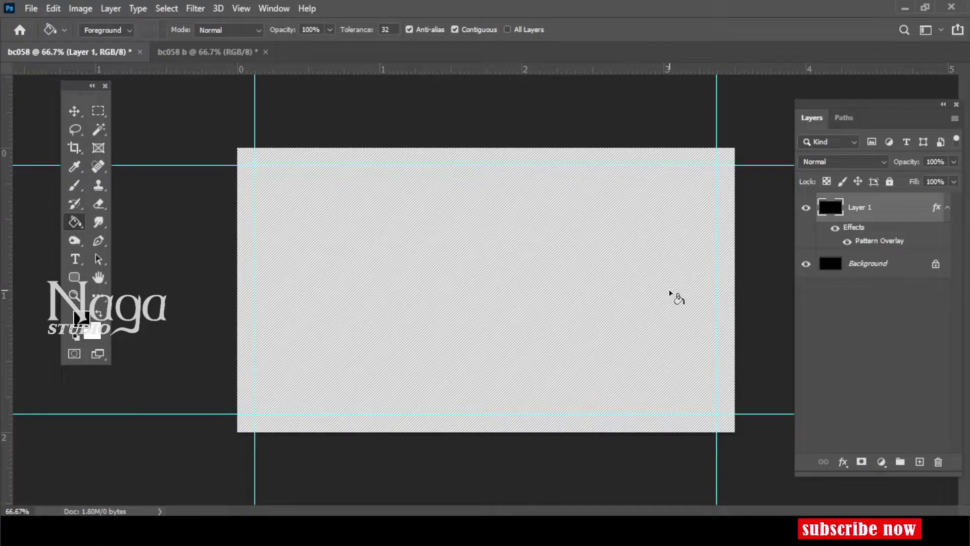
- Merge the striped layers and brighten them with a Levels white point
{"action": "left_click", "coordinate": [868, 265], "text": "shift"}
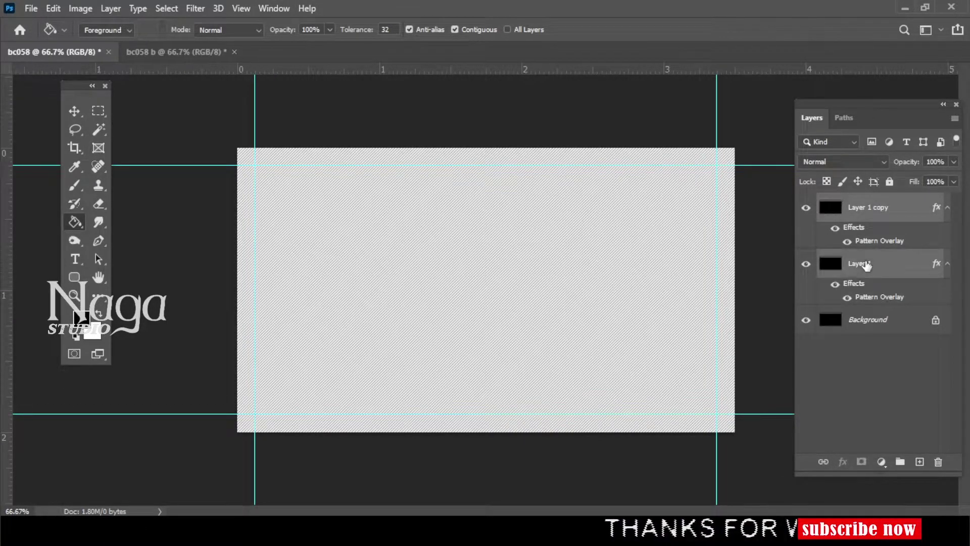
{"action": "key", "text": "ctrl+e"}
{"action": "key", "text": "ctrl+plus"}
{"action": "key", "text": "ctrl+plus"}
{"action": "key", "text": "ctrl+plus"}
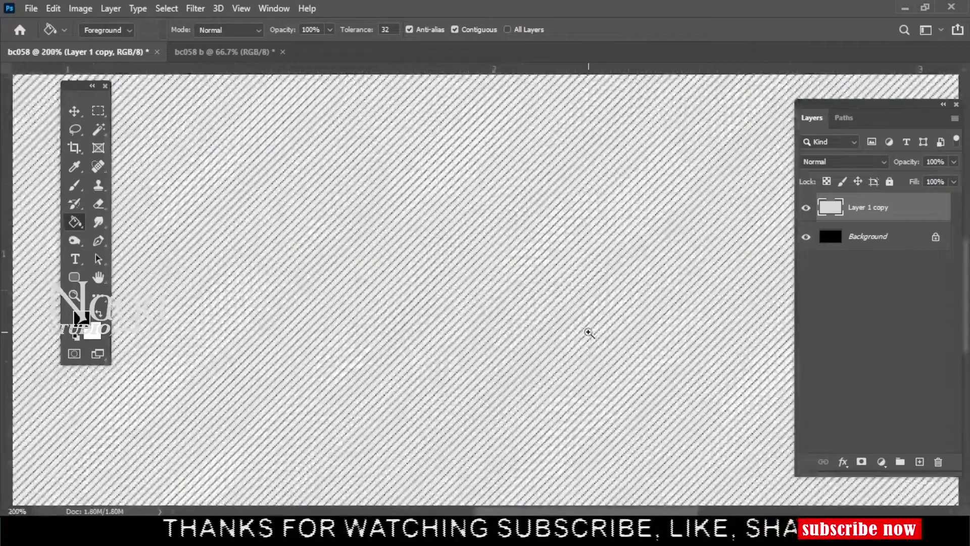
{"action": "left_click", "coordinate": [588, 332]}
{"action": "key", "text": "ctrl+l"}
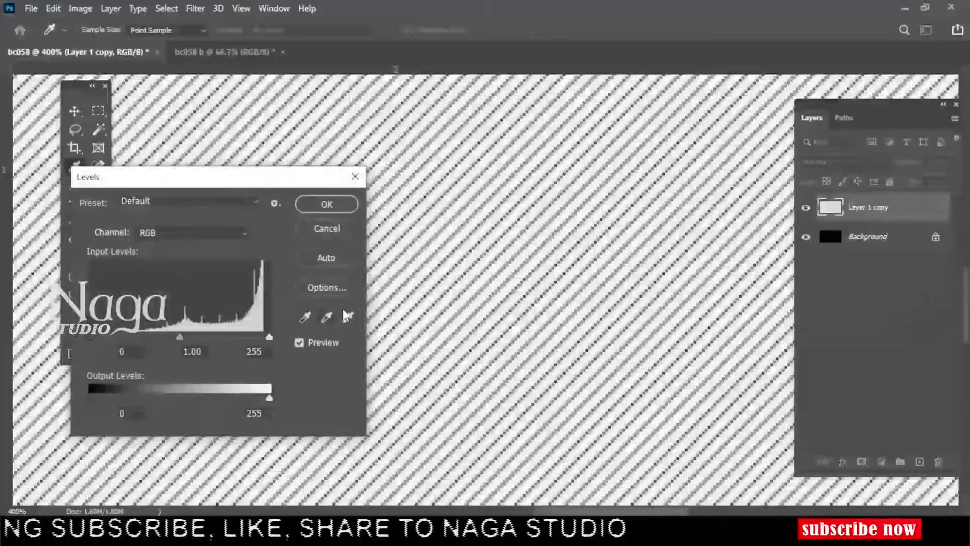
{"action": "left_click", "coordinate": [510, 336]}
{"action": "left_click", "coordinate": [329, 204]}
- Set the merged Layer 1 copy to Luminosity blend mode
{"action": "key", "text": "g"}
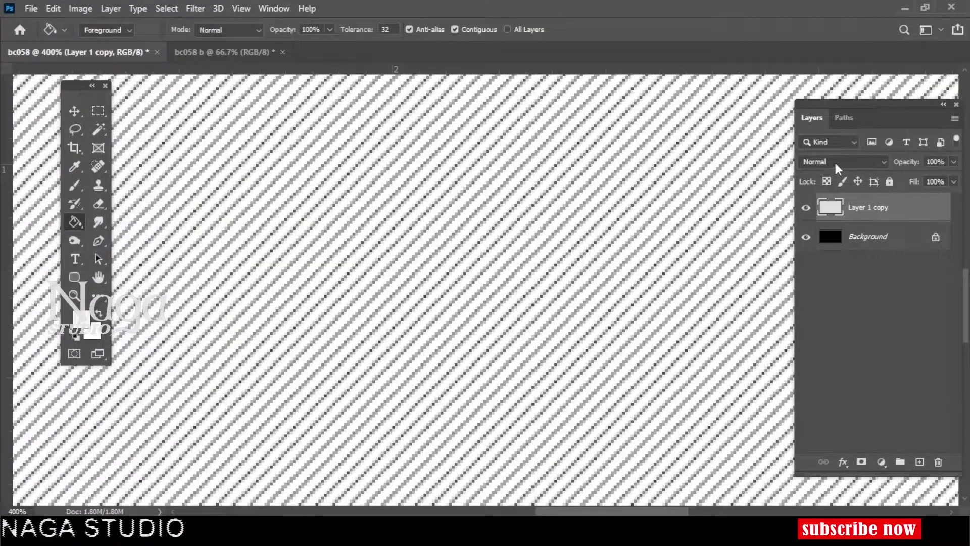
{"action": "left_click", "coordinate": [835, 162]}
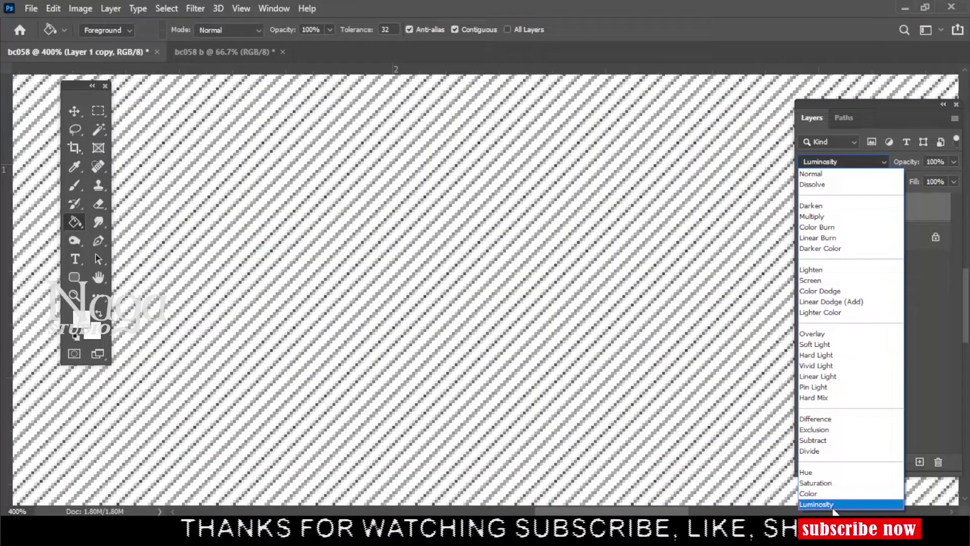
{"action": "left_click", "coordinate": [832, 505]}
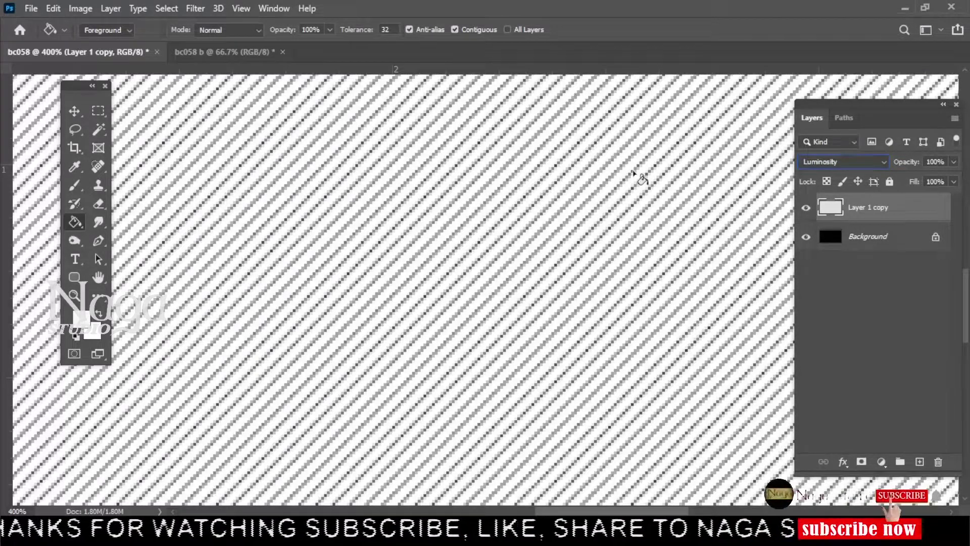
- Save the stripes as brush preset bc058, delete Layer 1 copy, and switch to bc058 b
{"action": "key", "text": "ctrl+0"}
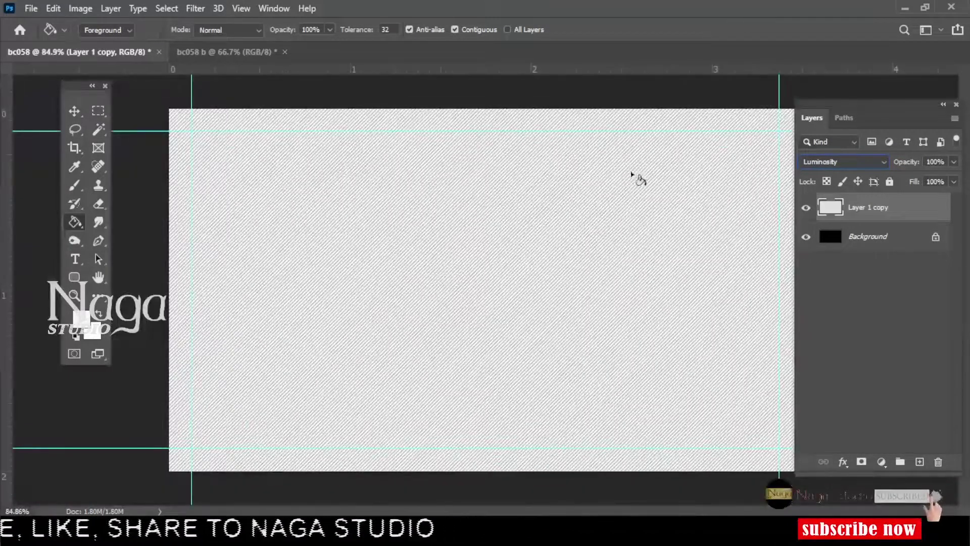
{"action": "left_click", "coordinate": [53, 8]}
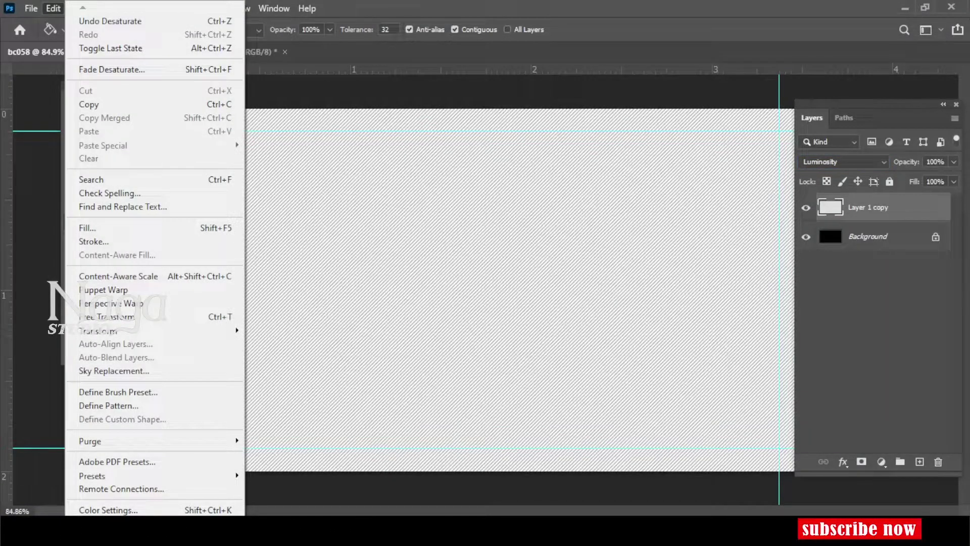
{"action": "left_click", "coordinate": [122, 394]}
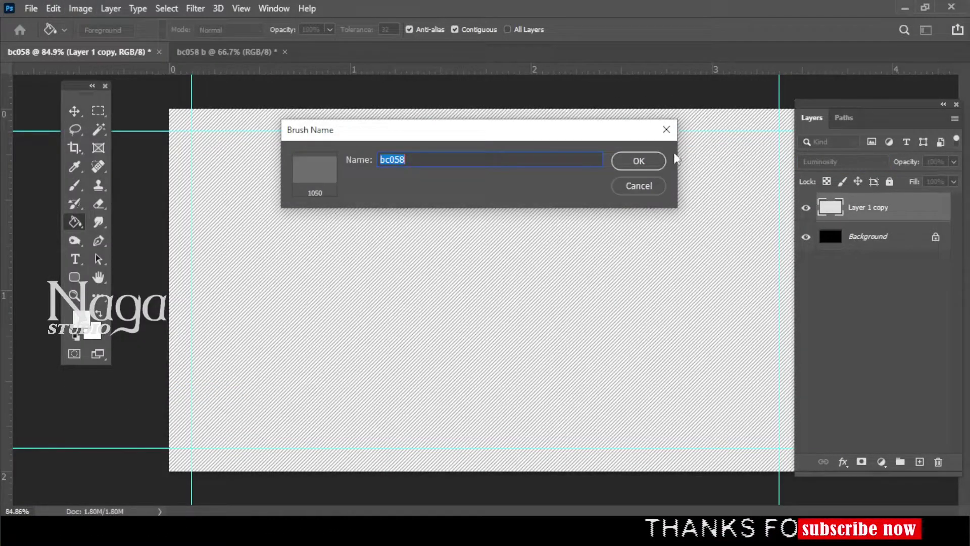
{"action": "left_click", "coordinate": [628, 162]}
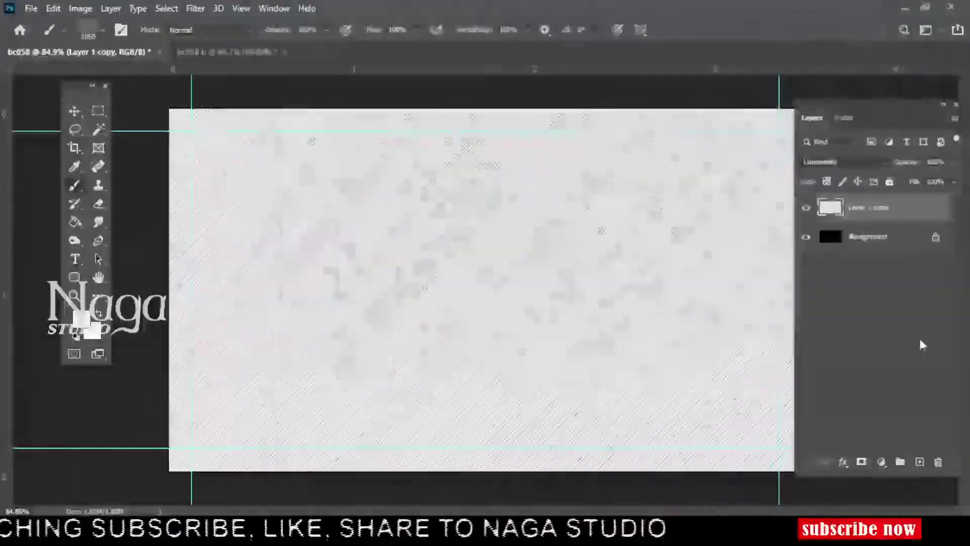
{"action": "left_click_drag", "start_coordinate": [898, 213], "coordinate": [938, 461]}
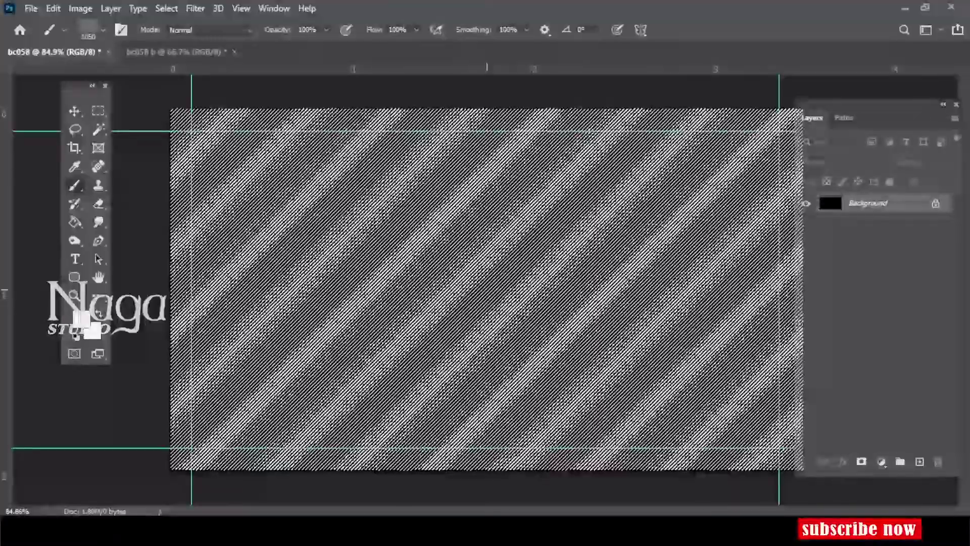
{"action": "key", "text": "ctrl+Tab"}
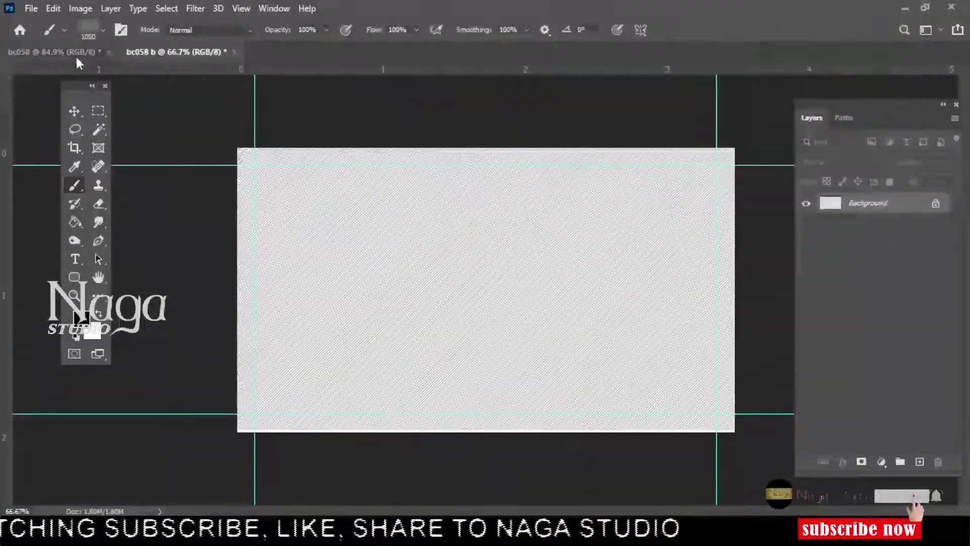
- Compare the bc058 and bc058 b documents, ending on bc058 b
{"action": "left_click", "coordinate": [73, 52]}
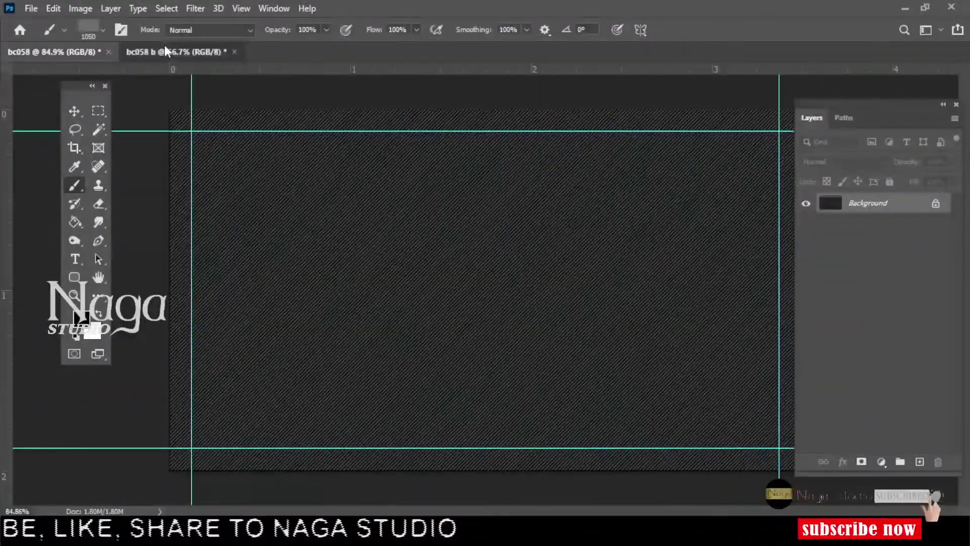
{"action": "left_click", "coordinate": [164, 51]}
{"action": "left_click", "coordinate": [93, 53]}
{"action": "left_click", "coordinate": [185, 53]}
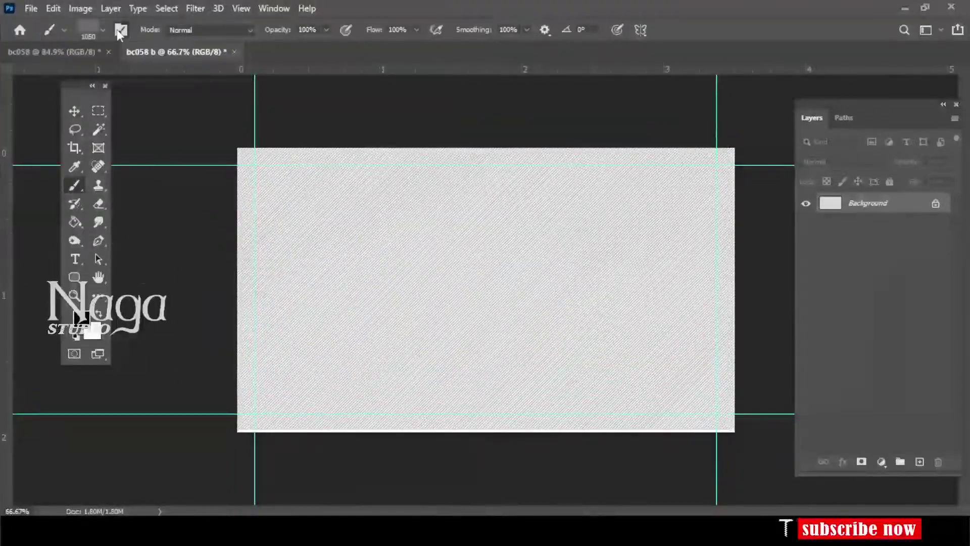
- Rotate the bc058 brush tip to 179° and stamp it across the card
{"action": "left_click", "coordinate": [120, 31]}
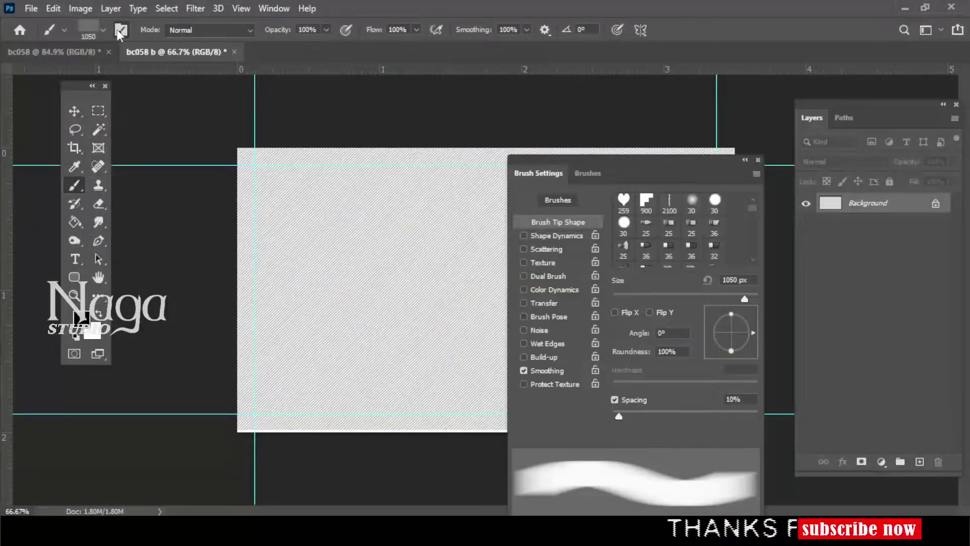
{"action": "left_click", "coordinate": [587, 174]}
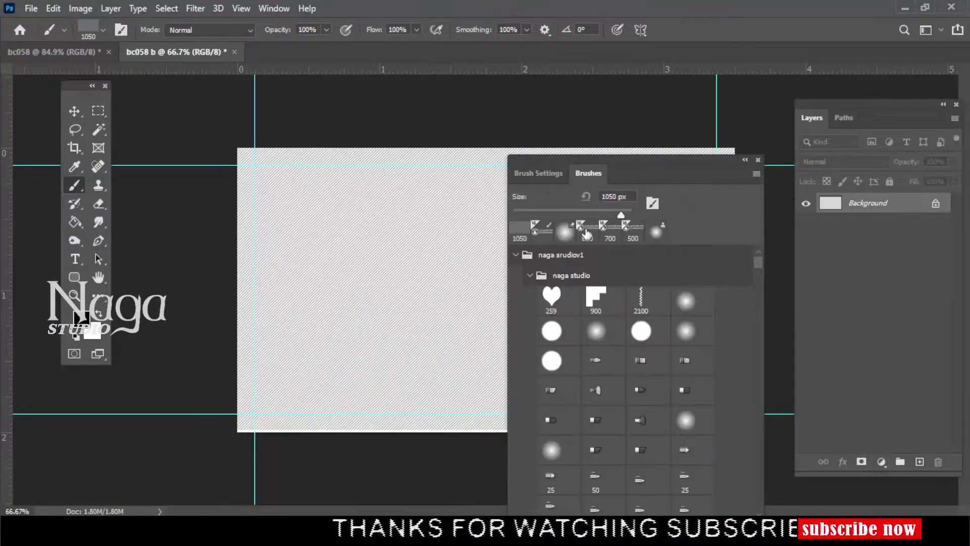
{"action": "left_click", "coordinate": [527, 172]}
{"action": "left_click_drag", "start_coordinate": [743, 341], "coordinate": [708, 331]}
{"action": "left_click", "coordinate": [758, 160]}
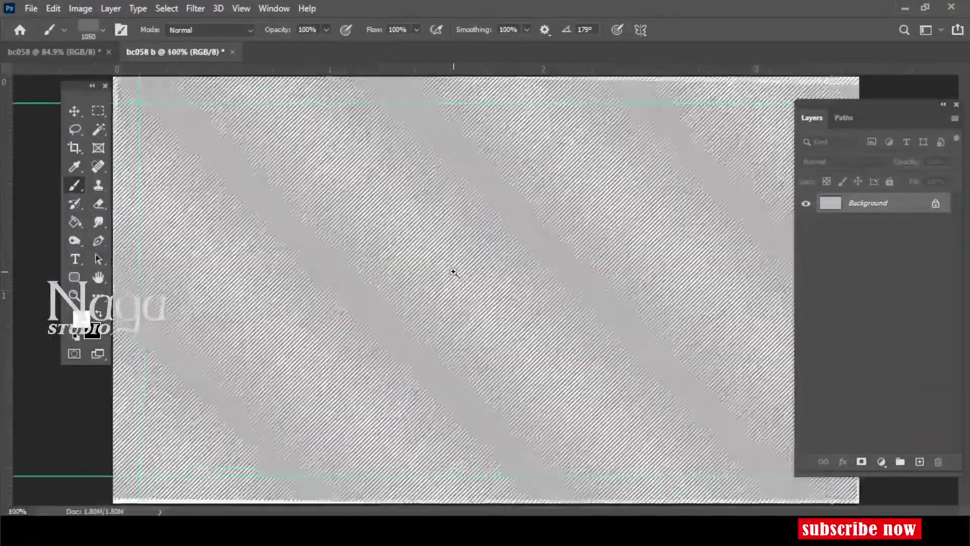
- Set the stripe brush angle to 180° and retype roundness as 100%
{"action": "double_click", "coordinate": [454, 272]}
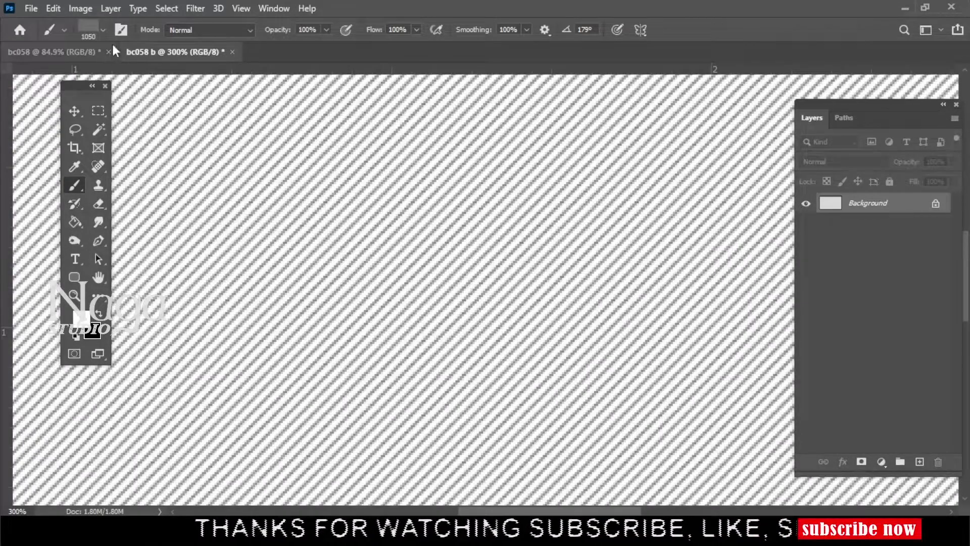
{"action": "left_click", "coordinate": [120, 30]}
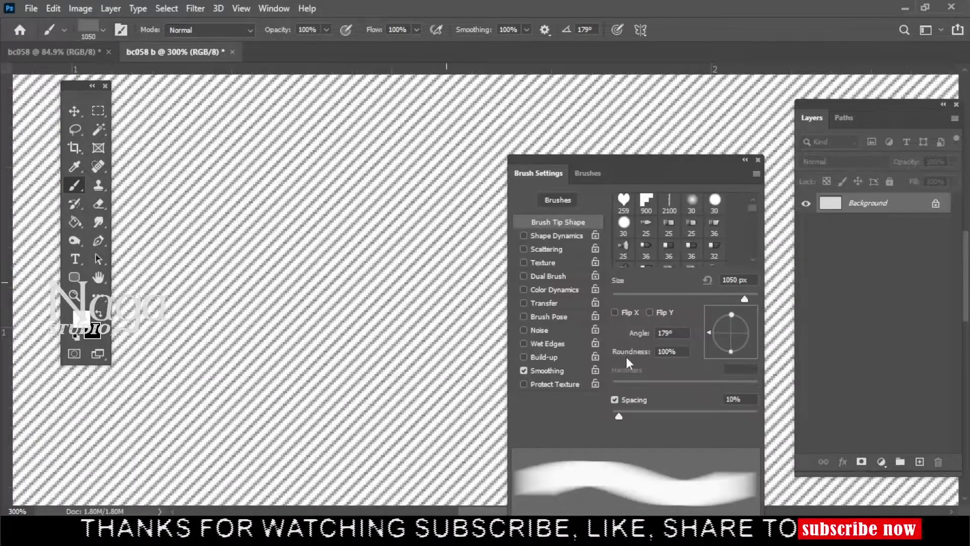
{"action": "left_click", "coordinate": [669, 333]}
{"action": "type", "text": "180"}
{"action": "key", "text": "Return"}
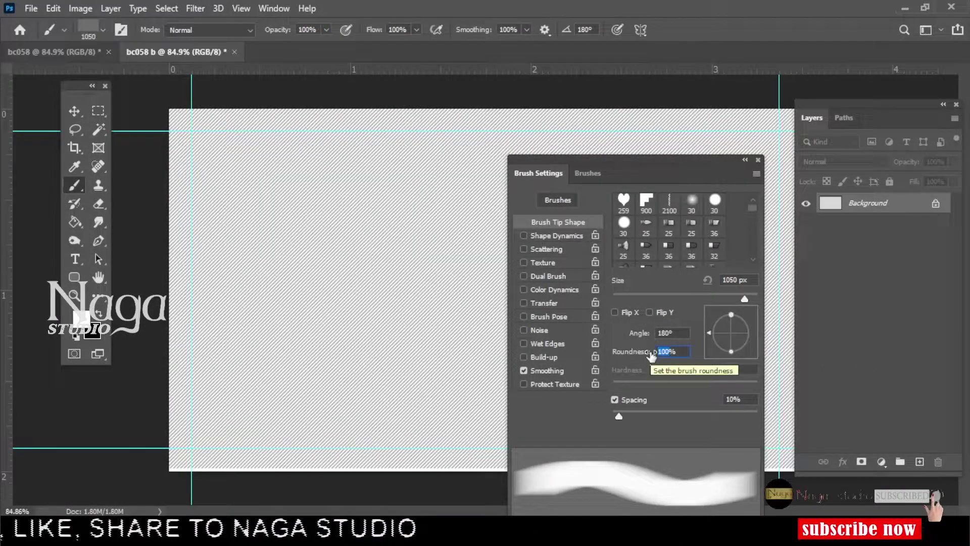
{"action": "type", "text": "50"}
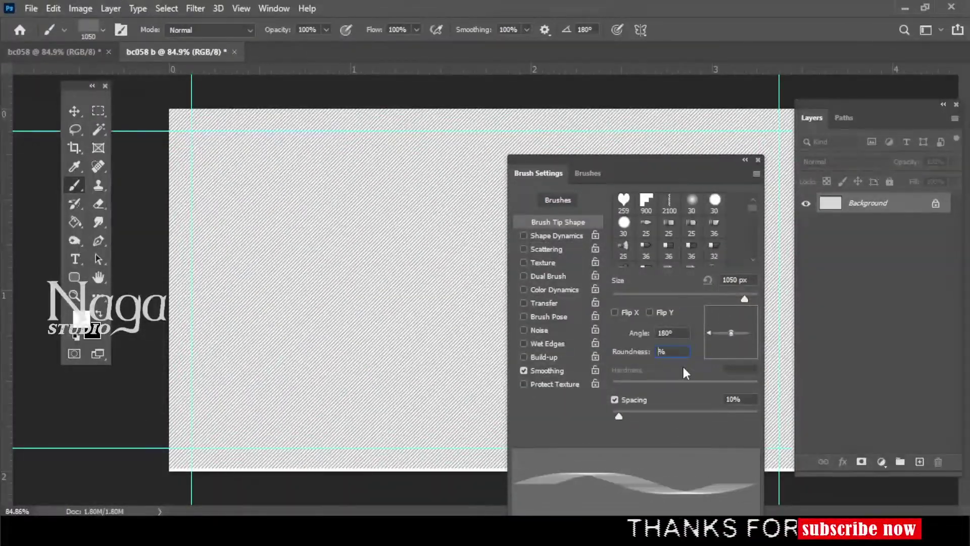
{"action": "type", "text": "100"}
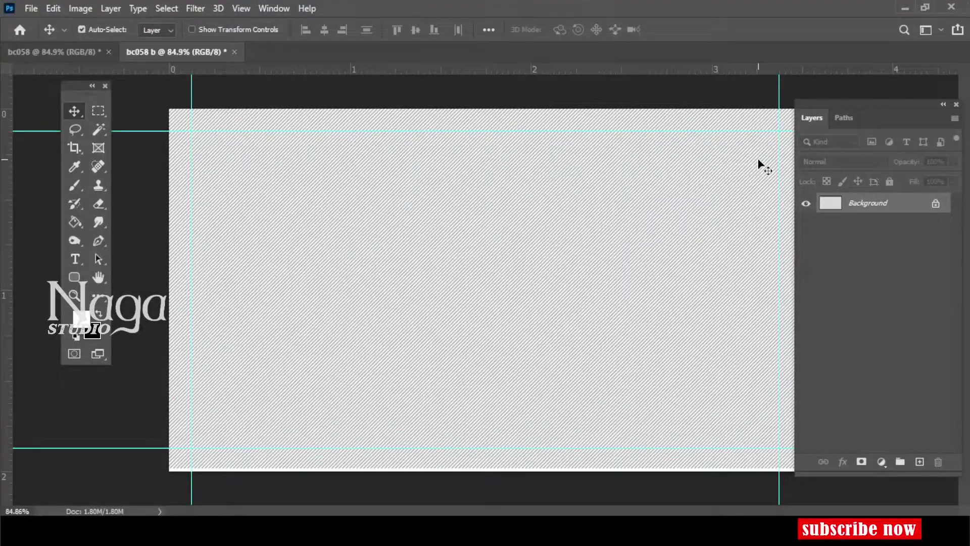
- Fill a wide lower strip black on new Layer 1 and scale it into a thin bar
{"action": "key", "text": "m"}
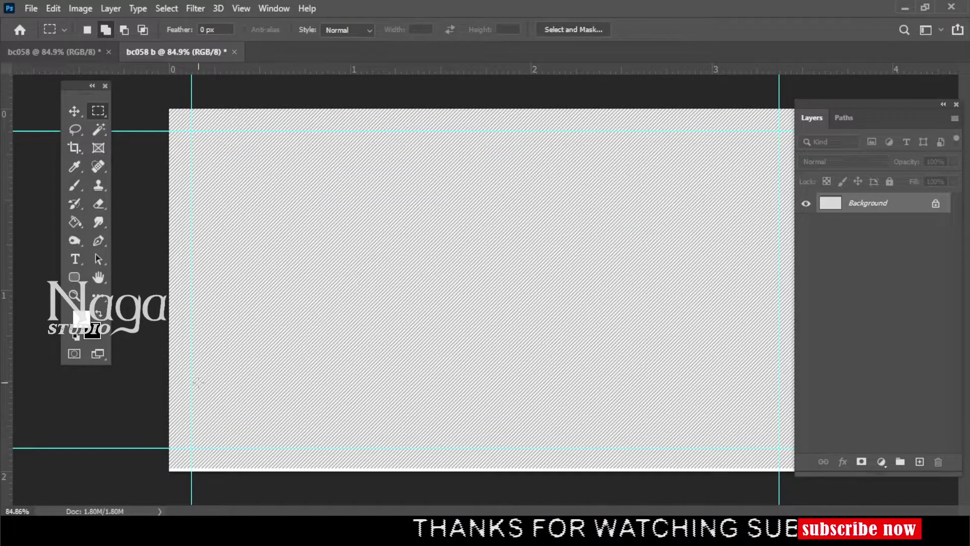
{"action": "mouse_move", "coordinate": [198, 366]}
{"action": "left_mouse_down"}
{"action": "mouse_move", "coordinate": [461, 418]}
{"action": "mouse_move", "coordinate": [794, 431]}
{"action": "left_mouse_up"}
{"action": "key", "text": "g"}
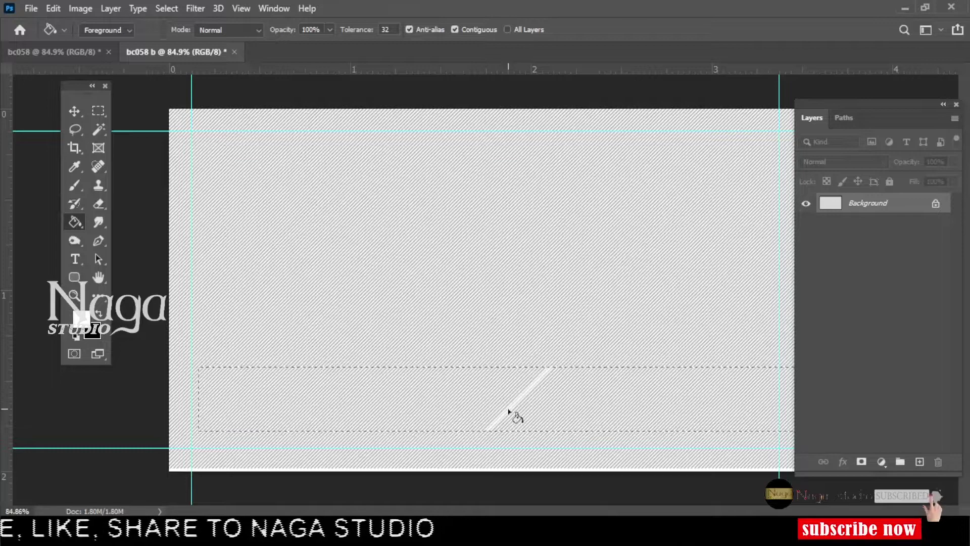
{"action": "left_click", "coordinate": [920, 461]}
{"action": "left_click", "coordinate": [549, 404]}
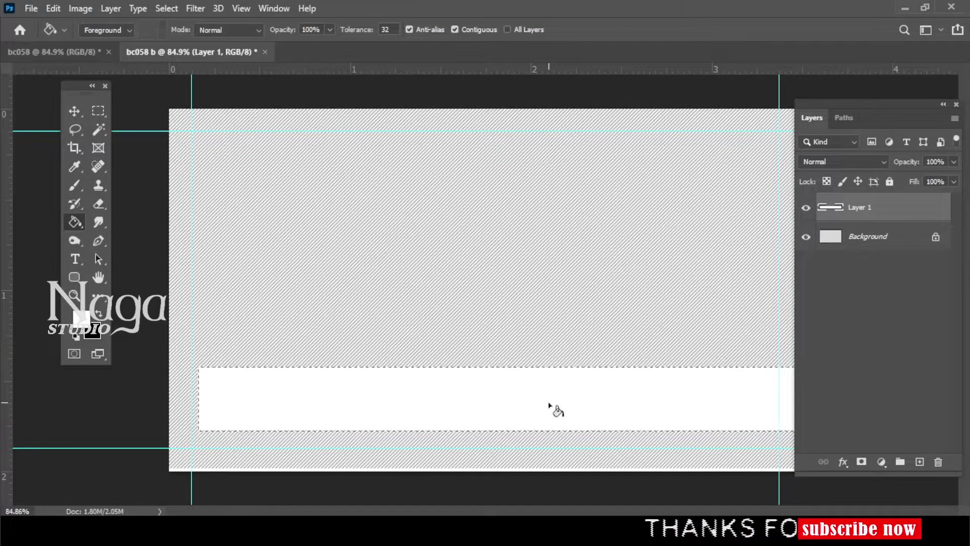
{"action": "key", "text": "x"}
{"action": "left_click", "coordinate": [549, 404]}
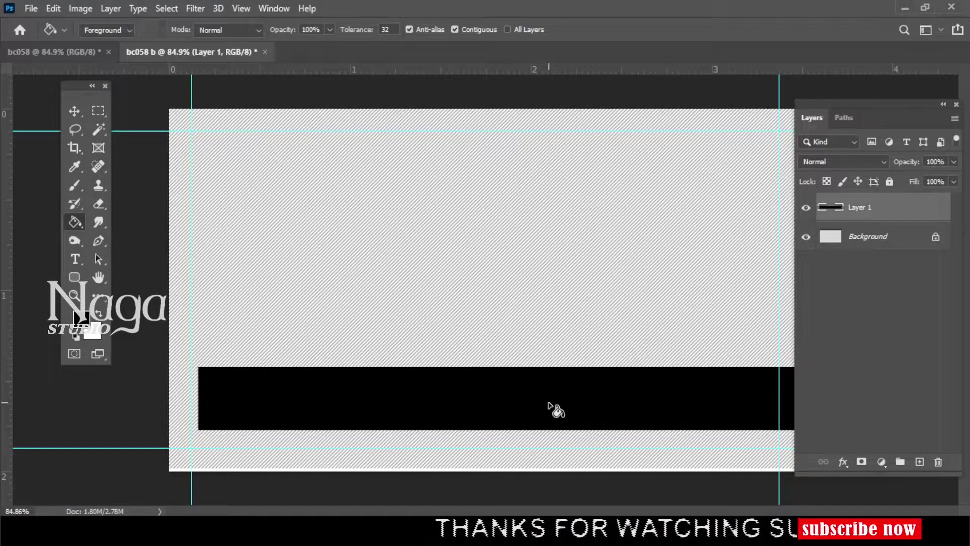
{"action": "key", "text": "ctrl+t"}
{"action": "left_click_drag", "start_coordinate": [498, 368], "coordinate": [498, 404]}
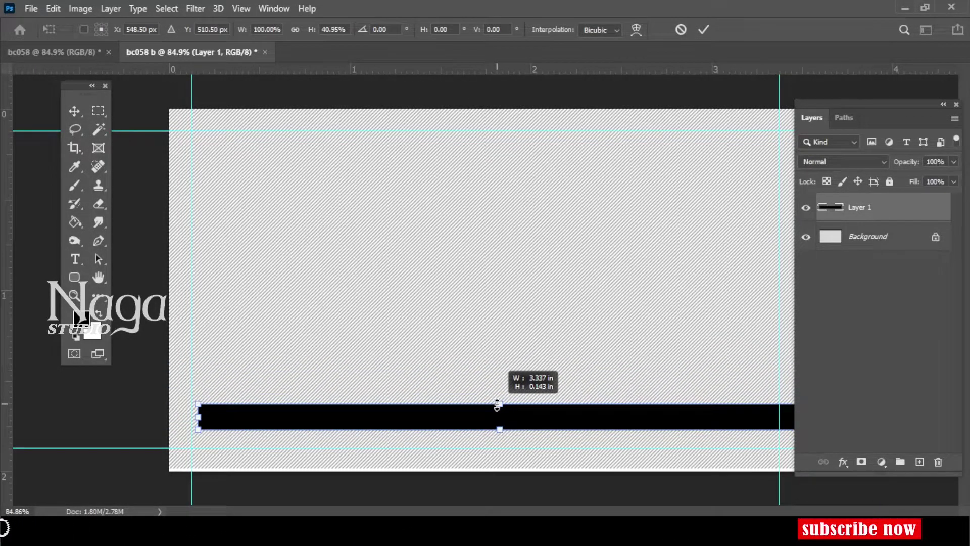
- Draw a slanted corner path at the bar's left end and make it a selection
{"action": "key", "text": "p"}
{"action": "left_click", "coordinate": [225, 402]}
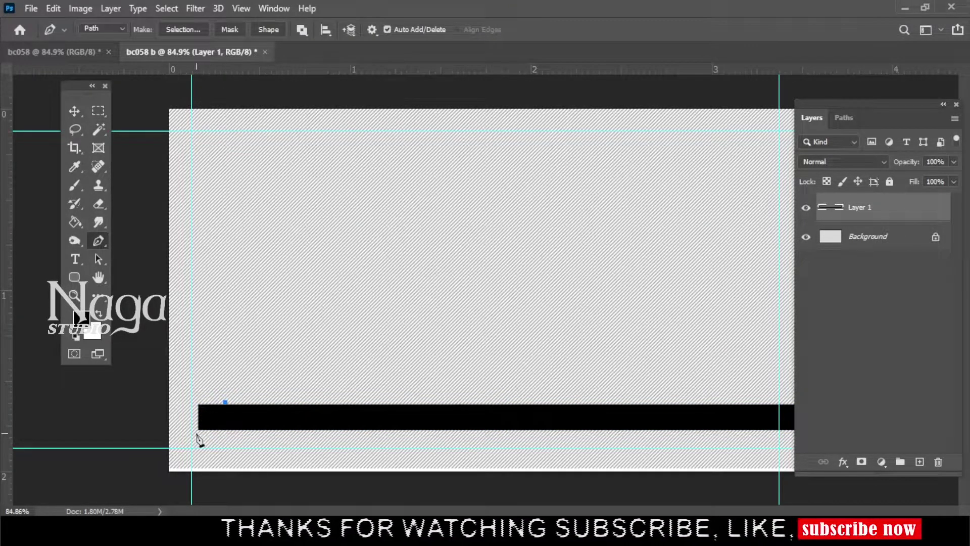
{"action": "left_click", "coordinate": [196, 433]}
{"action": "left_click", "coordinate": [187, 399]}
{"action": "left_click", "coordinate": [219, 394]}
{"action": "left_click", "coordinate": [225, 402]}
{"action": "right_click", "coordinate": [211, 411]}
{"action": "left_click", "coordinate": [248, 153]}
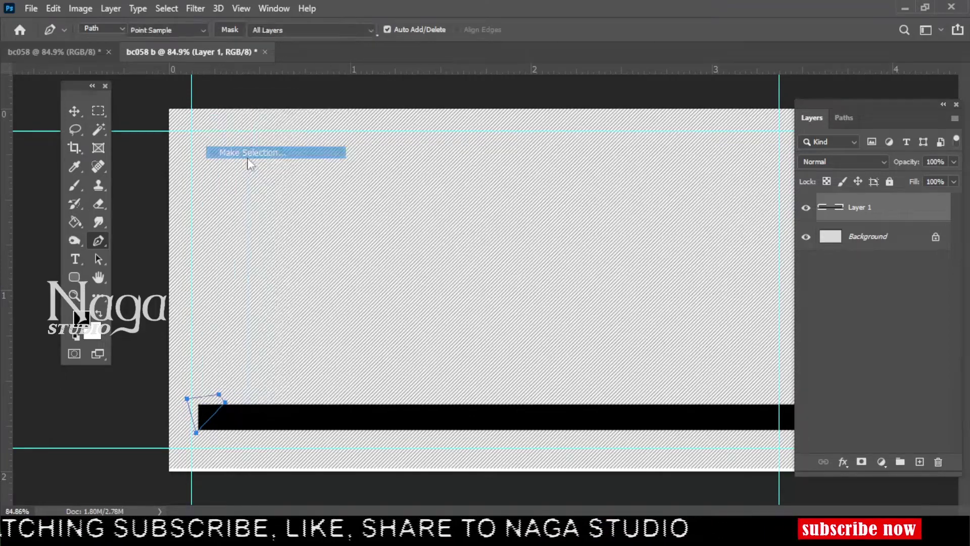
{"action": "key", "text": "Return"}
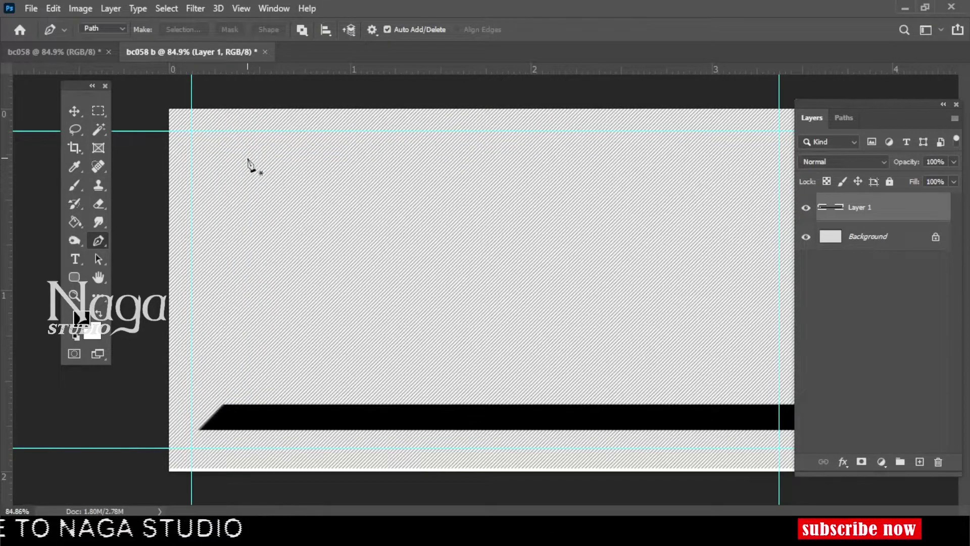
- Copy the black bar upward, flip it vertically and horizontally, and overlap it
{"action": "left_click_drag", "start_coordinate": [403, 423], "coordinate": [403, 394]}
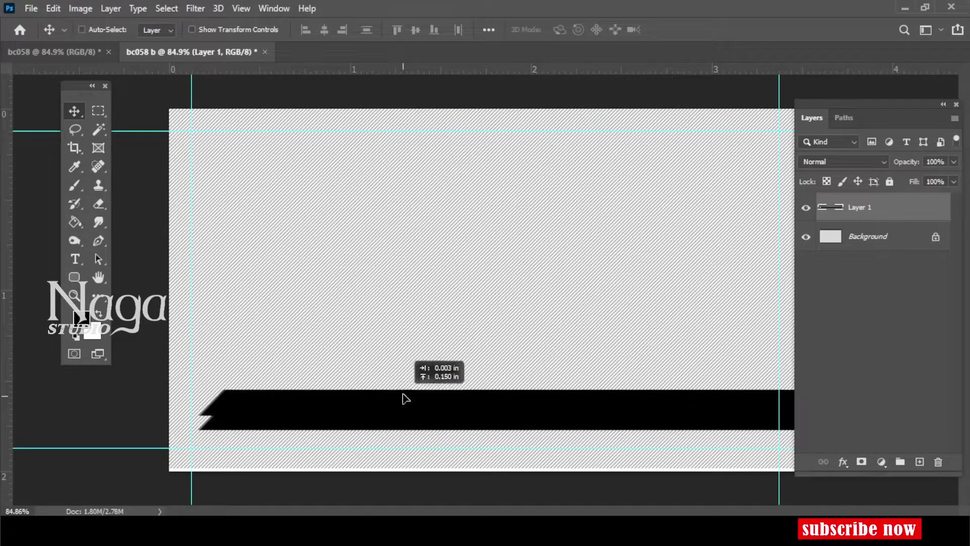
{"action": "key", "text": "ctrl+t"}
{"action": "right_click", "coordinate": [418, 393]}
{"action": "left_click", "coordinate": [434, 386]}
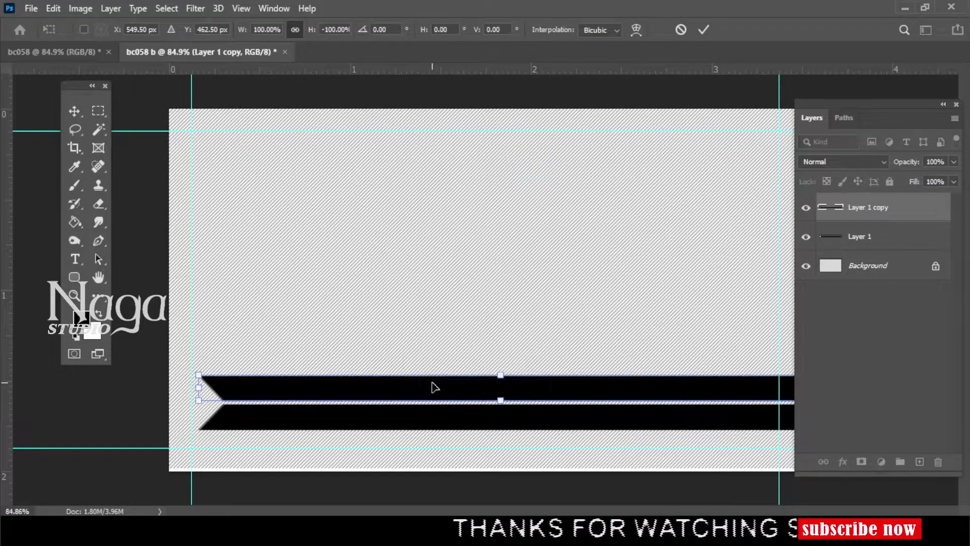
{"action": "right_click", "coordinate": [439, 391]}
{"action": "left_click", "coordinate": [476, 364]}
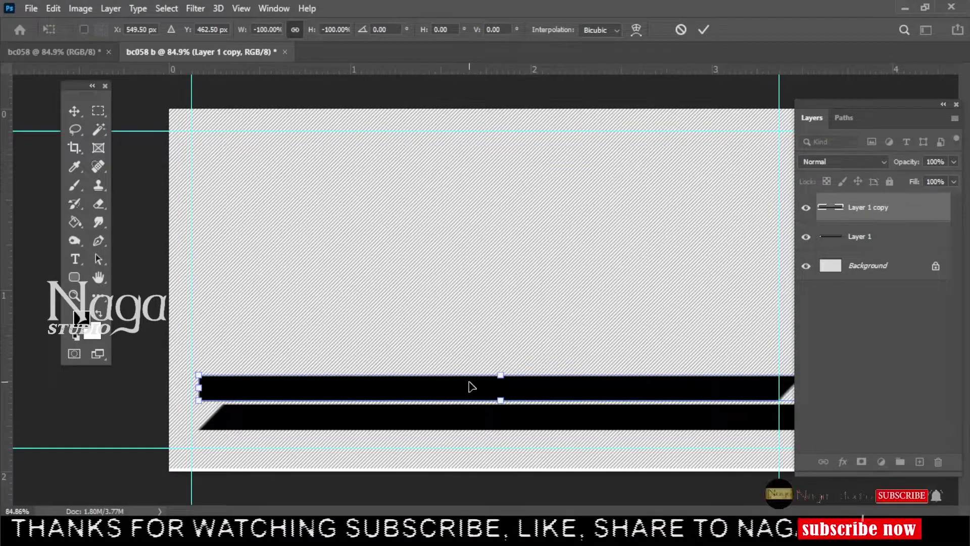
{"action": "left_click_drag", "start_coordinate": [470, 386], "coordinate": [445, 380]}
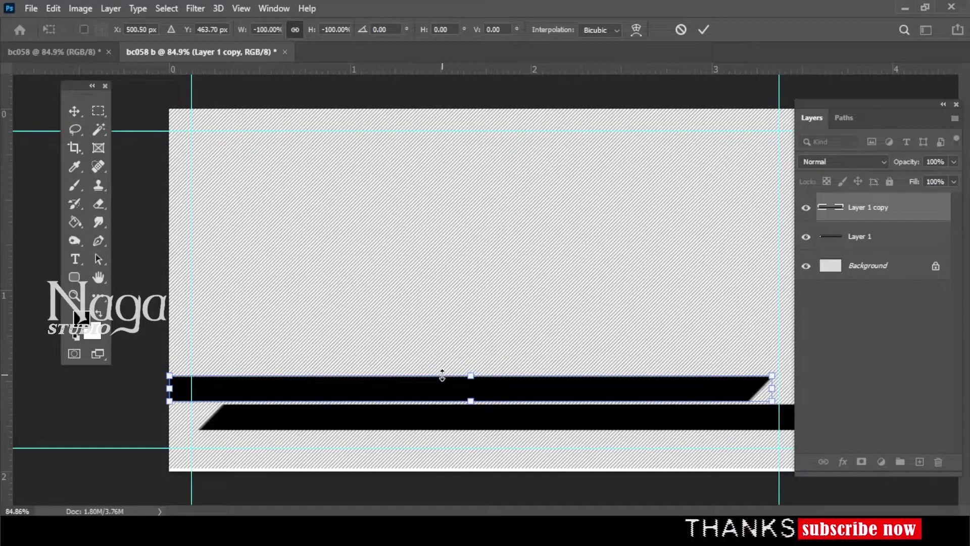
{"action": "key", "text": "Return"}
{"action": "key", "text": "shift+Down"}
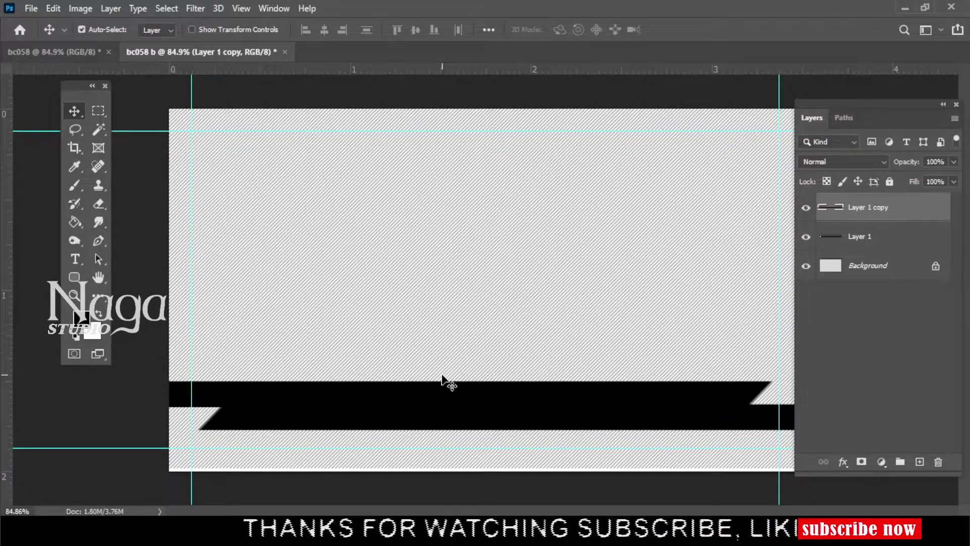
- Merge both bars into one taller band and drag in the Naga Studio logo
{"action": "left_click", "coordinate": [902, 241], "text": "ctrl"}
{"action": "key", "text": "ctrl+e"}
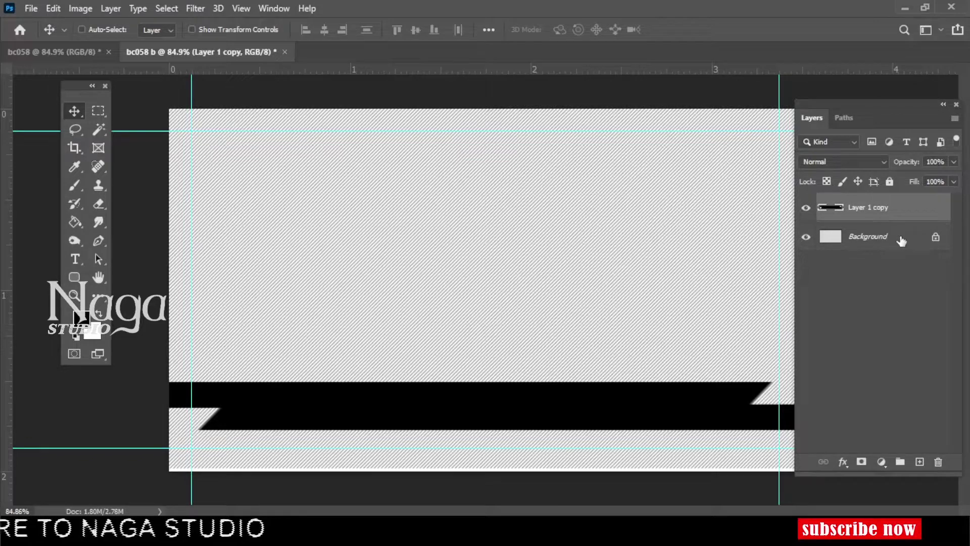
{"action": "key", "text": "ctrl+t"}
{"action": "left_click_drag", "start_coordinate": [485, 381], "coordinate": [491, 333]}
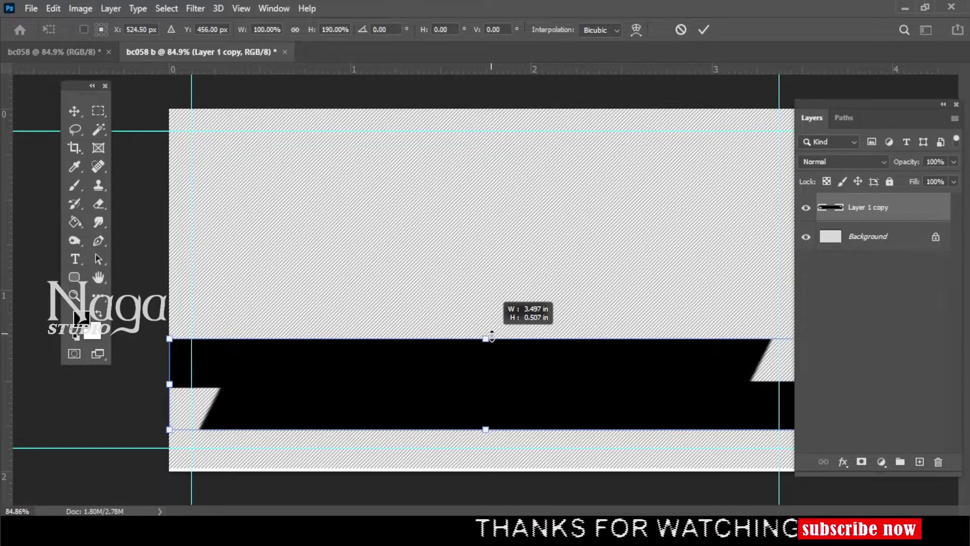
{"action": "left_click_drag", "start_coordinate": [521, 192], "coordinate": [360, 383]}
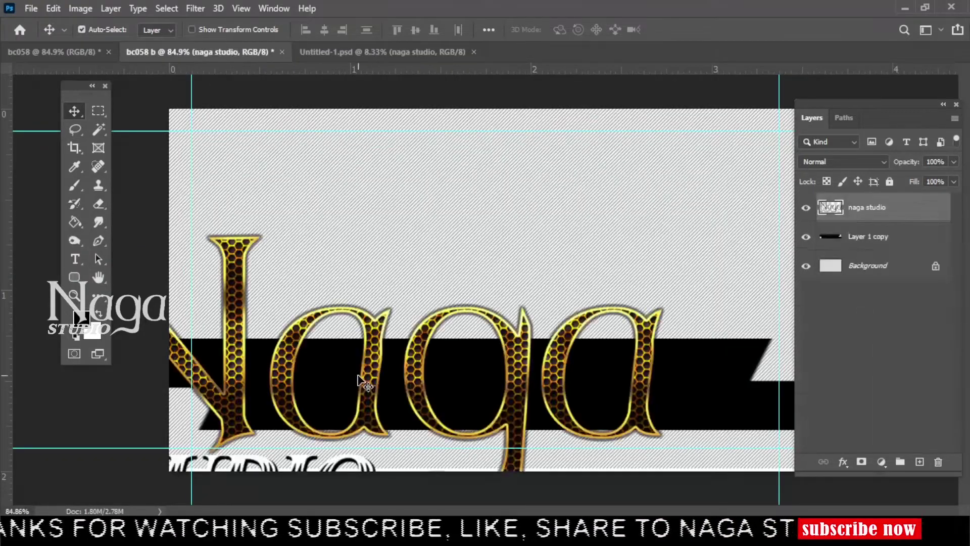
- Scale the Naga Studio logo to about 25% and place it on the black ribbon's left
{"action": "key", "text": "ctrl+t"}
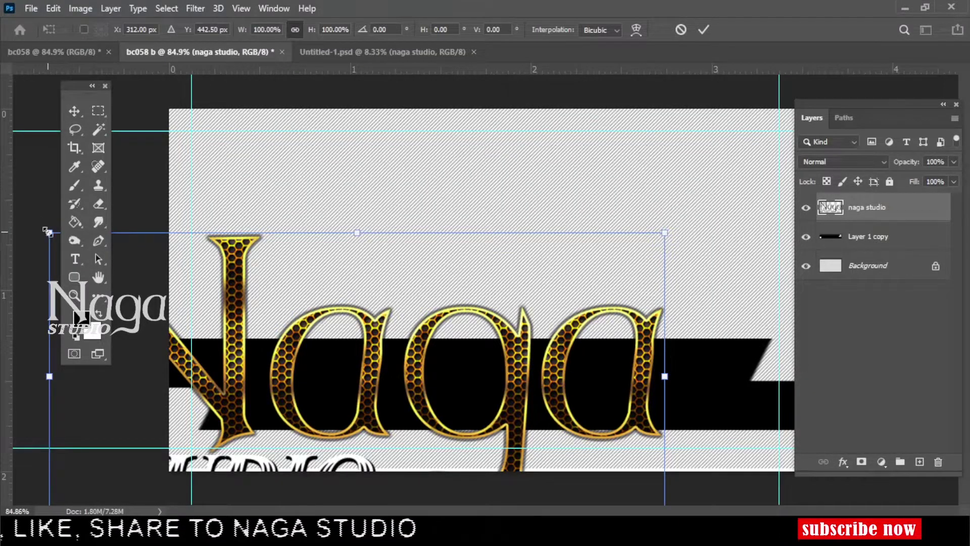
{"action": "mouse_move", "coordinate": [48, 232]}
{"action": "left_mouse_down"}
{"action": "mouse_move", "coordinate": [364, 380]}
{"action": "mouse_move", "coordinate": [263, 312]}
{"action": "mouse_move", "coordinate": [362, 355]}
{"action": "left_mouse_up"}
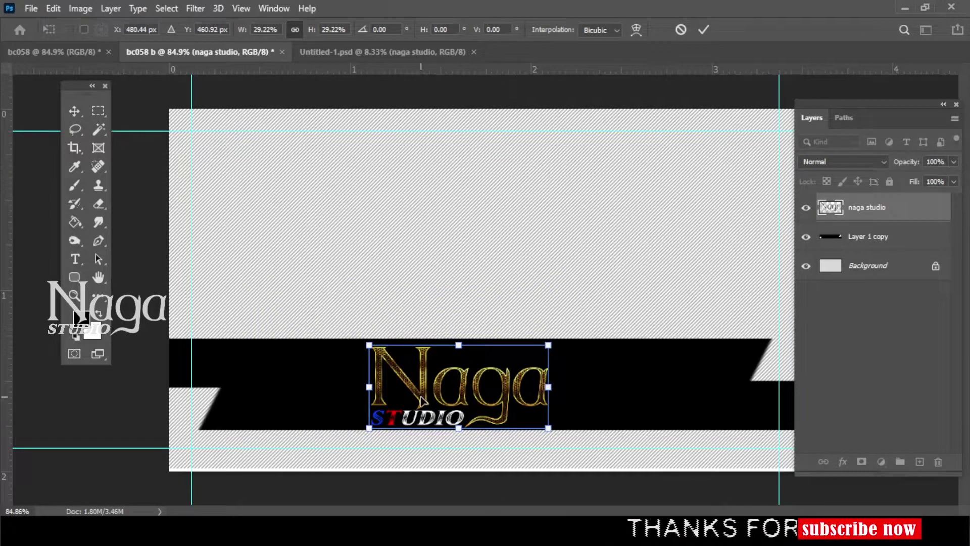
{"action": "left_click_drag", "start_coordinate": [420, 400], "coordinate": [316, 400]}
{"action": "mouse_move", "coordinate": [443, 428]}
{"action": "left_mouse_down"}
{"action": "mouse_move", "coordinate": [417, 420]}
{"action": "mouse_move", "coordinate": [407, 397]}
{"action": "left_mouse_up"}
{"action": "key", "text": "Return"}
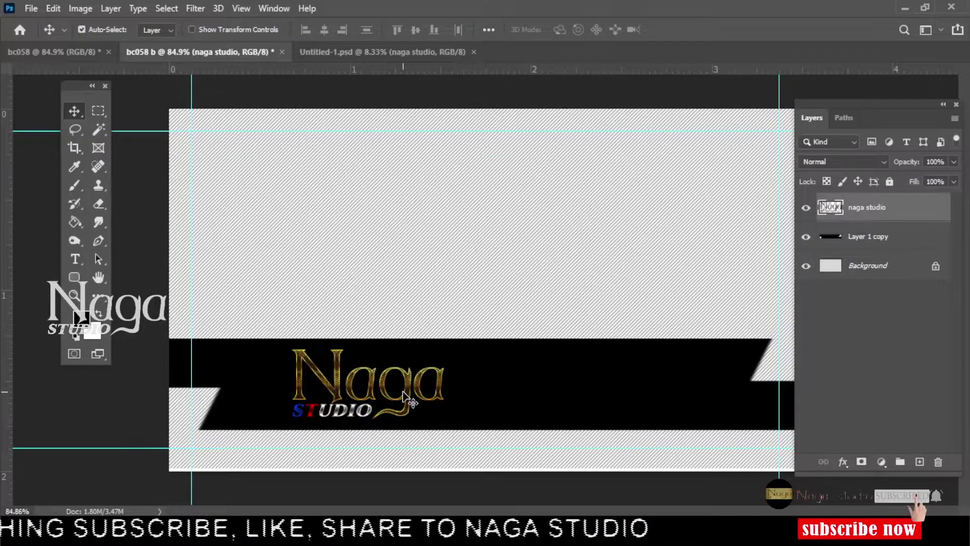
{"action": "key", "text": "m"}
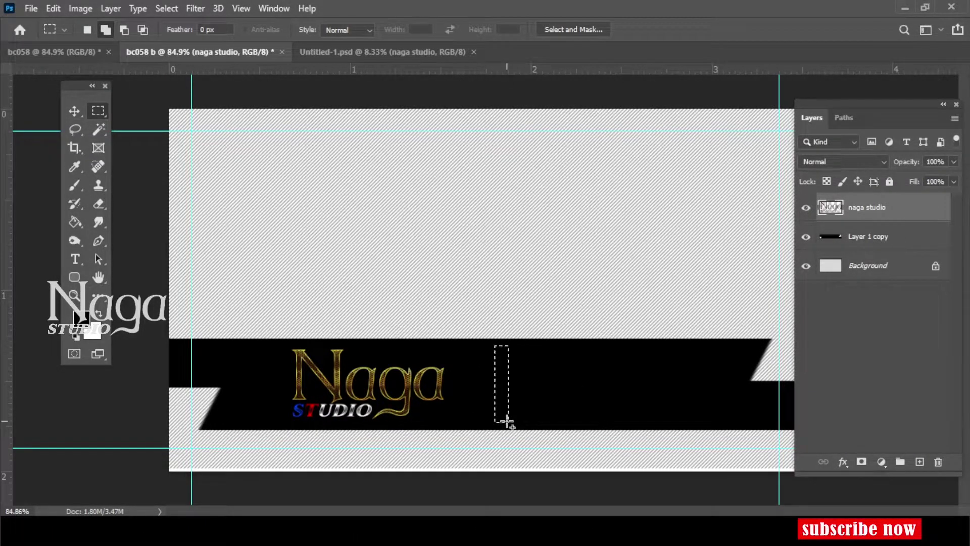
- Fill a white bar beside the logo and give it a yellow Color Overlay
{"action": "key", "text": "g"}
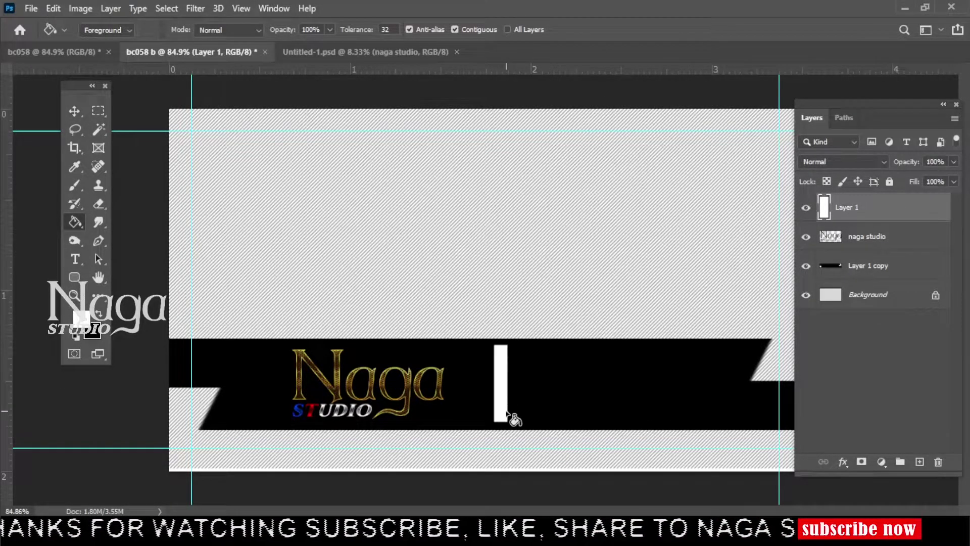
{"action": "key", "text": "ctrl+d"}
{"action": "left_click", "coordinate": [842, 461]}
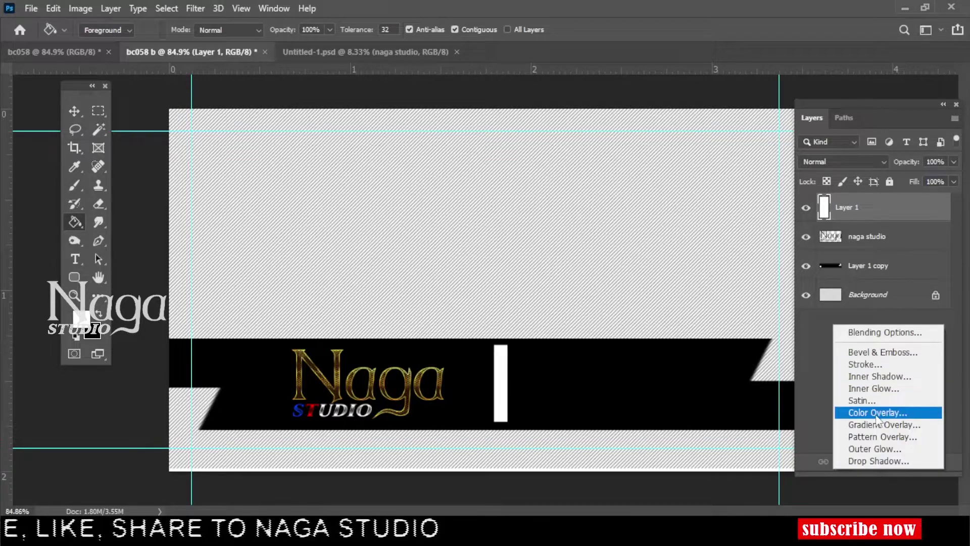
{"action": "left_click", "coordinate": [876, 413]}
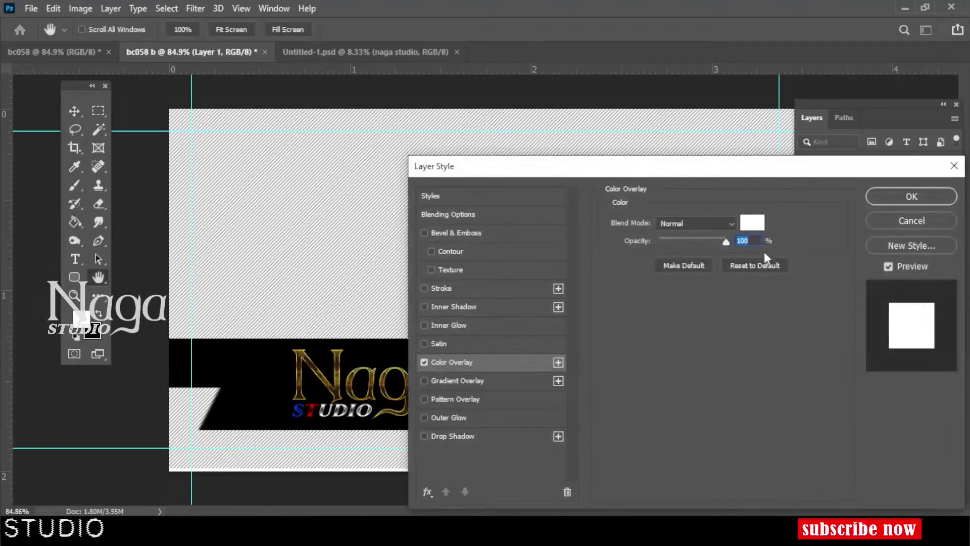
{"action": "left_click", "coordinate": [753, 222]}
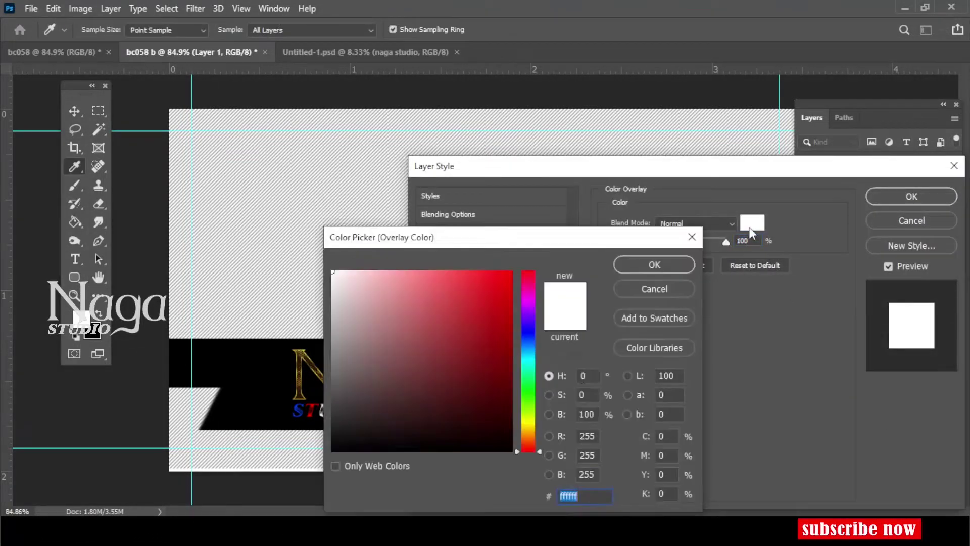
{"action": "left_click", "coordinate": [528, 421]}
{"action": "left_click", "coordinate": [672, 272]}
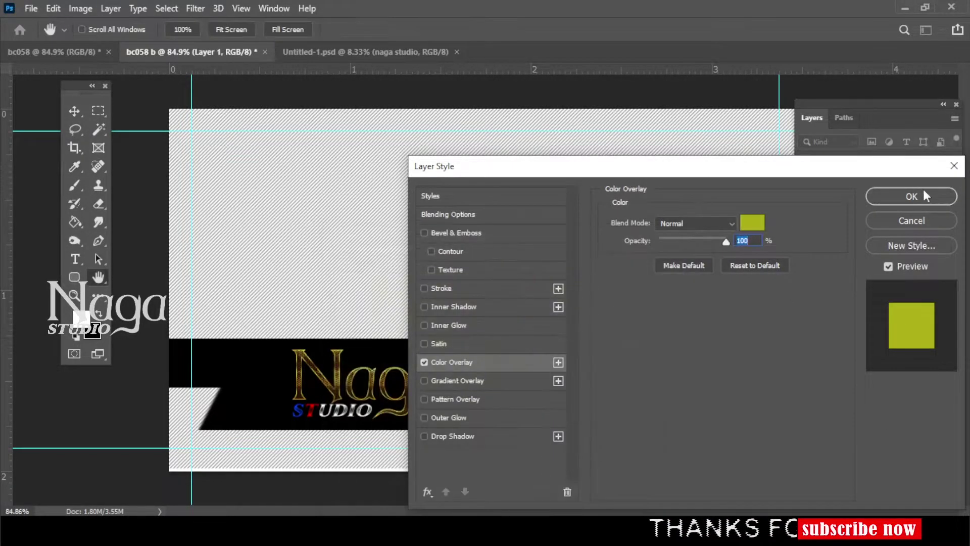
{"action": "left_click", "coordinate": [912, 195]}
{"action": "key", "text": "g"}
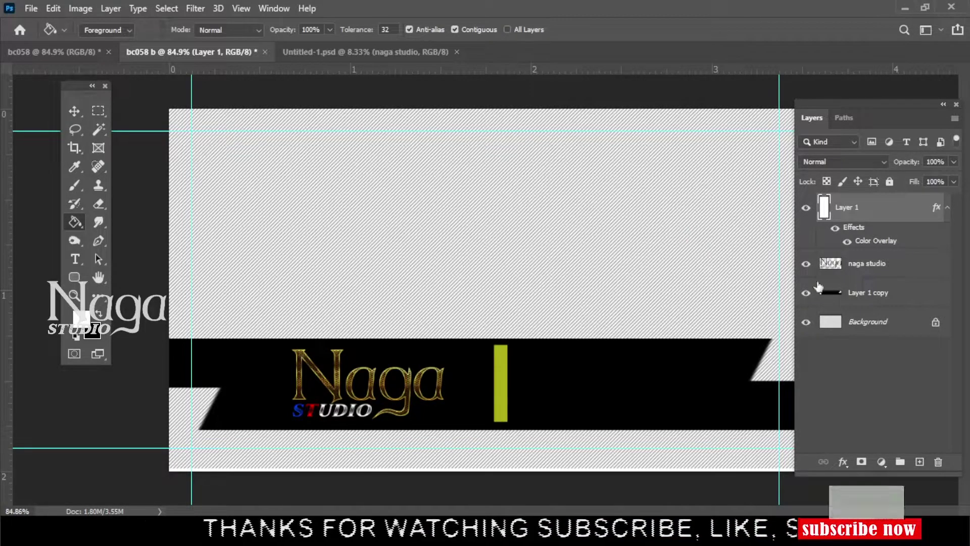
- Change the bar's Color Overlay to a pale yellow sampled from the gold logo
{"action": "double_click", "coordinate": [874, 241]}
{"action": "left_click", "coordinate": [752, 222]}
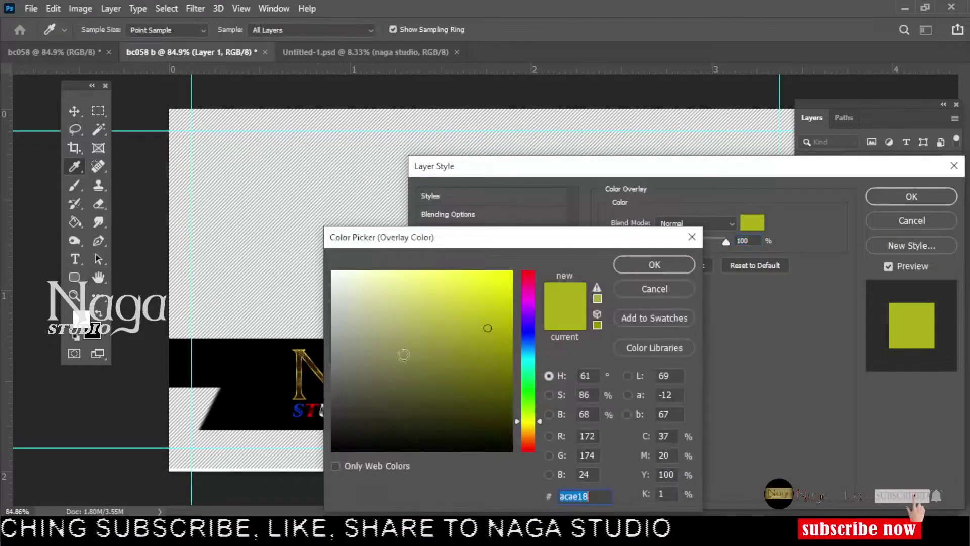
{"action": "left_click_drag", "start_coordinate": [304, 374], "coordinate": [302, 379]}
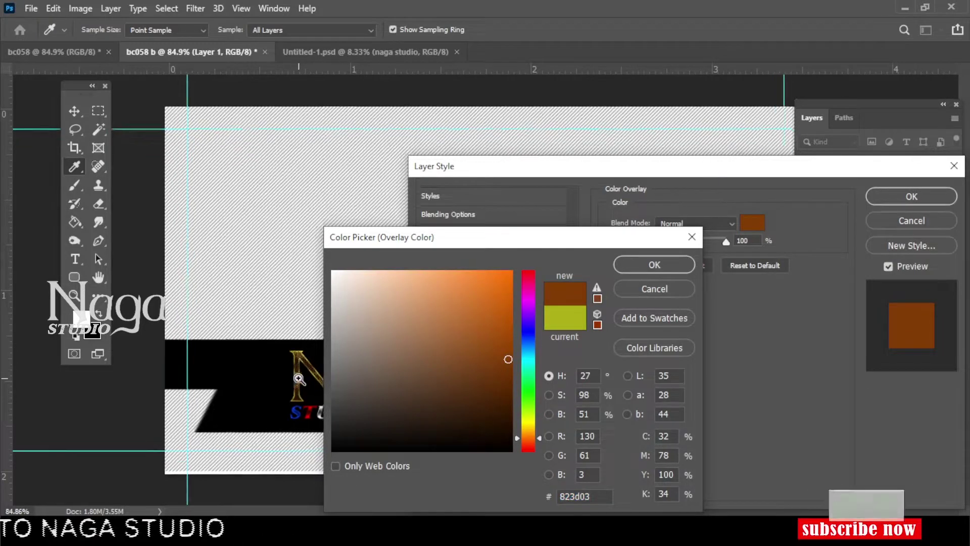
{"action": "scroll", "coordinate": [302, 380], "scroll_direction": "up", "scroll_amount": 3}
{"action": "left_click", "coordinate": [284, 399]}
{"action": "left_click", "coordinate": [654, 265]}
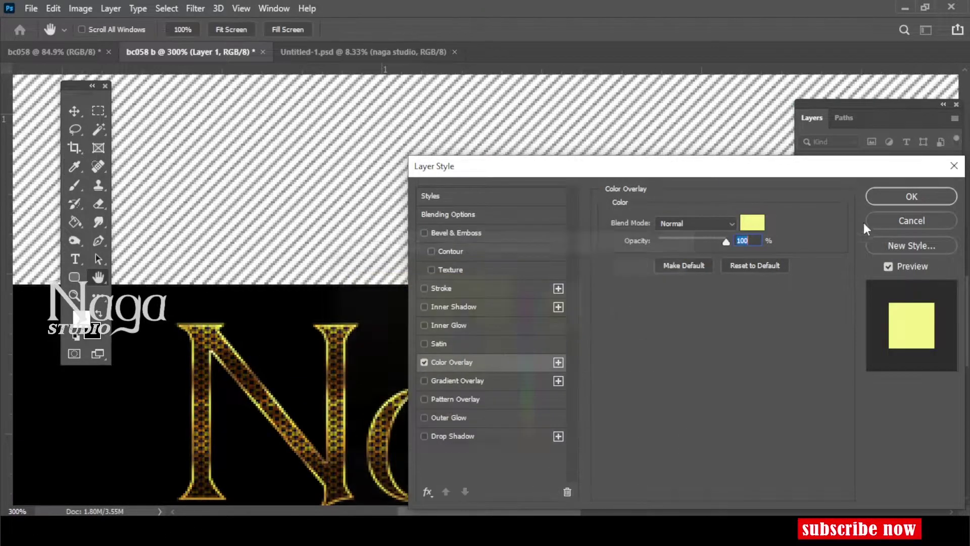
{"action": "left_click", "coordinate": [912, 196]}
- Narrow the pale-yellow bar into a thin vertical divider
{"action": "key", "text": "ctrl+0"}
{"action": "key", "text": "v"}
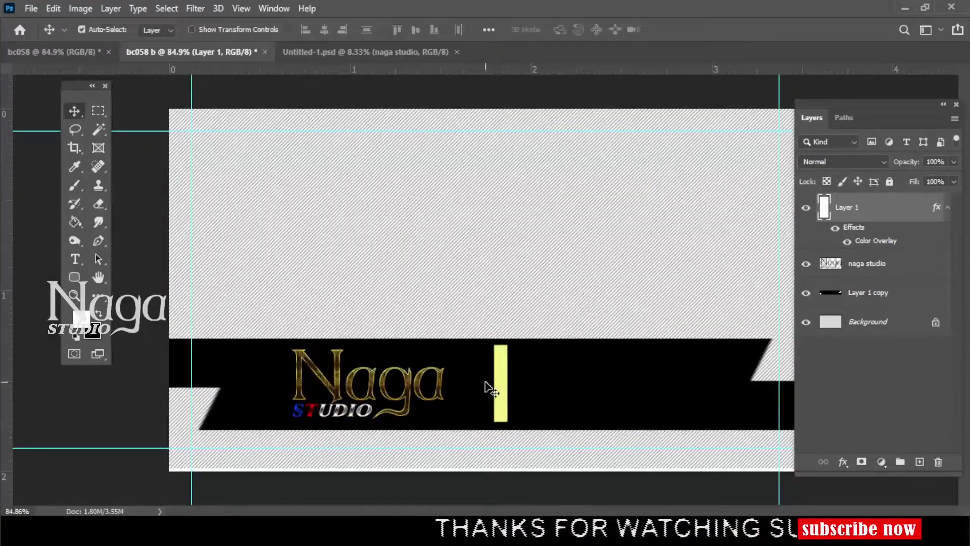
{"action": "right_click", "coordinate": [505, 389]}
{"action": "left_click", "coordinate": [511, 396]}
{"action": "key", "text": "ctrl+t"}
{"action": "left_click_drag", "start_coordinate": [507, 393], "coordinate": [501, 393]}
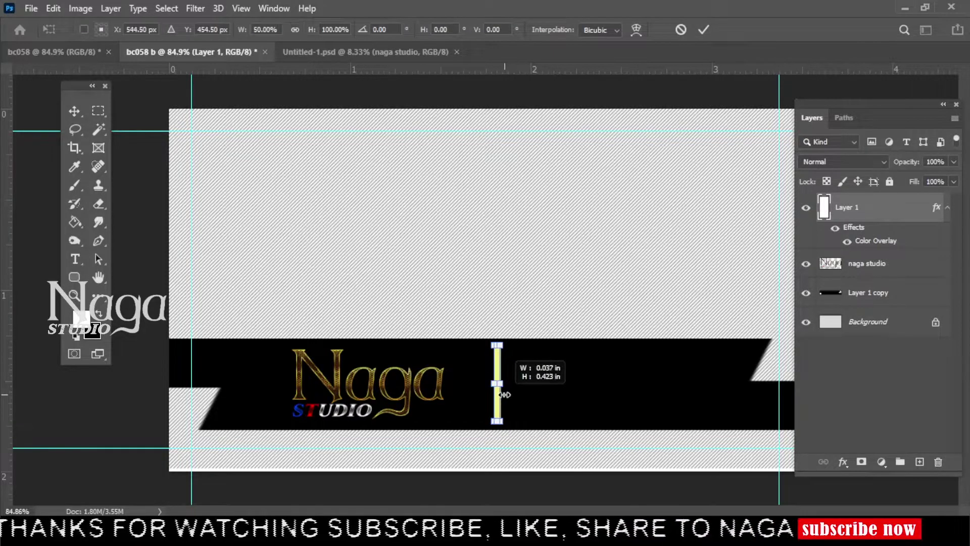
{"action": "key", "text": "Return"}
{"action": "right_click", "coordinate": [495, 400]}
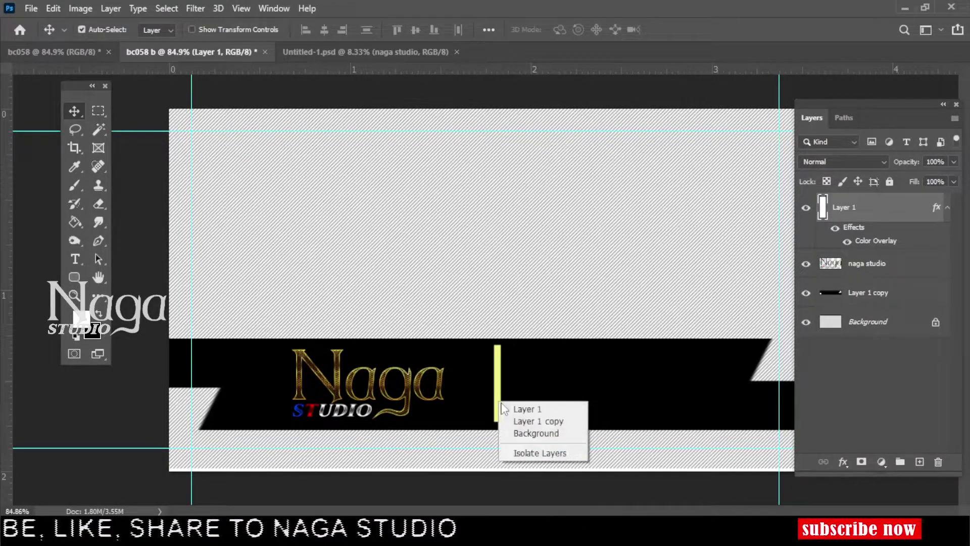
{"action": "left_click", "coordinate": [501, 399]}
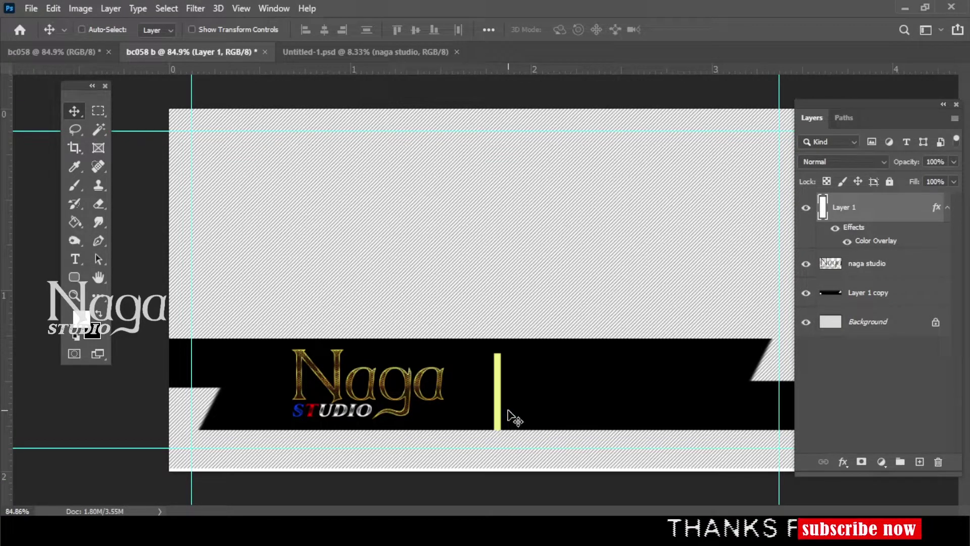
- Duplicate the divider and nudge the copy slightly up and right to form an offset pair
{"action": "key", "text": "ctrl+j"}
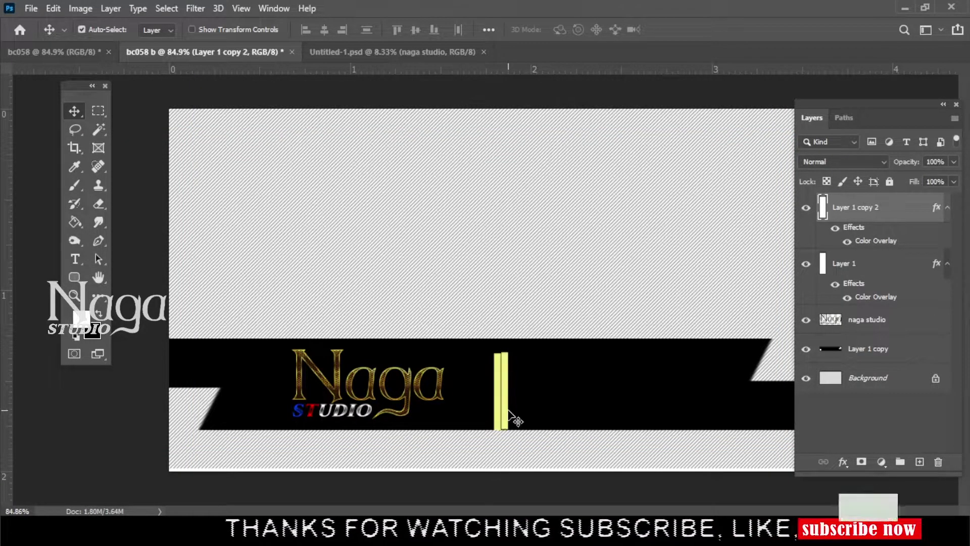
{"action": "key", "text": "shift+Up"}
{"action": "key", "text": "shift+Up"}
{"action": "key", "text": "shift+Up"}
{"action": "key", "text": "shift+Right"}
{"action": "key", "text": "Left"}
{"action": "key", "text": "Left"}
{"action": "key", "text": "Left"}
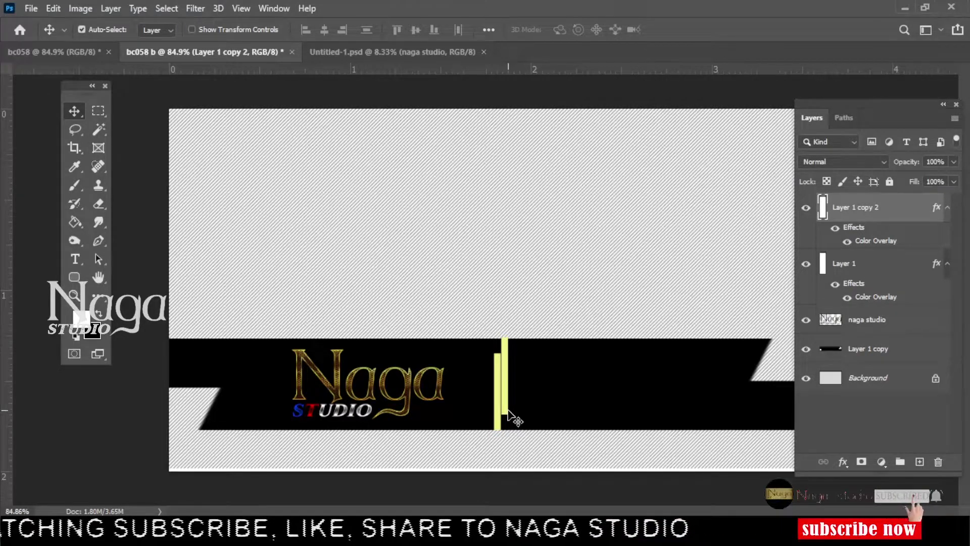
{"action": "key", "text": "Down"}
{"action": "key", "text": "Down"}
{"action": "key", "text": "Down"}
- Copy the QR code layer from Untitled-1 into the bc058 b card
{"action": "left_click", "coordinate": [380, 55]}
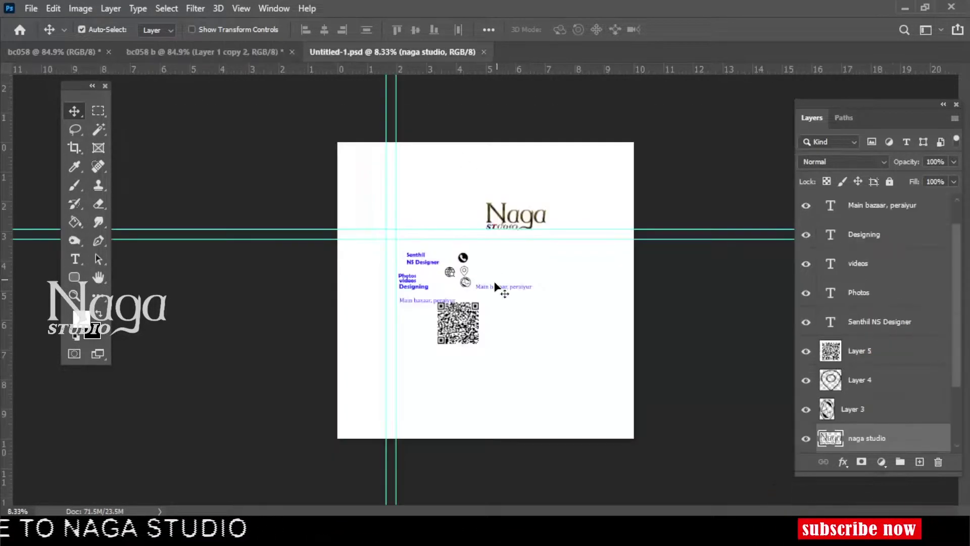
{"action": "left_click", "coordinate": [463, 335]}
{"action": "left_click_drag", "start_coordinate": [470, 327], "coordinate": [471, 329]}
{"action": "left_click", "coordinate": [194, 53]}
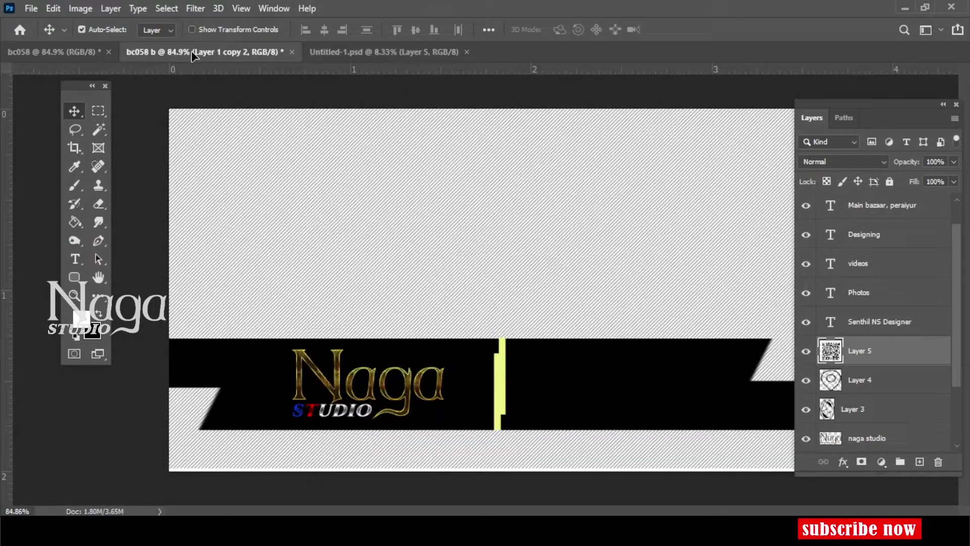
{"action": "left_click_drag", "start_coordinate": [587, 363], "coordinate": [586, 363]}
- Scale the QR code down and place it on the ribbon right of the yellow bars
{"action": "key", "text": "ctrl+t"}
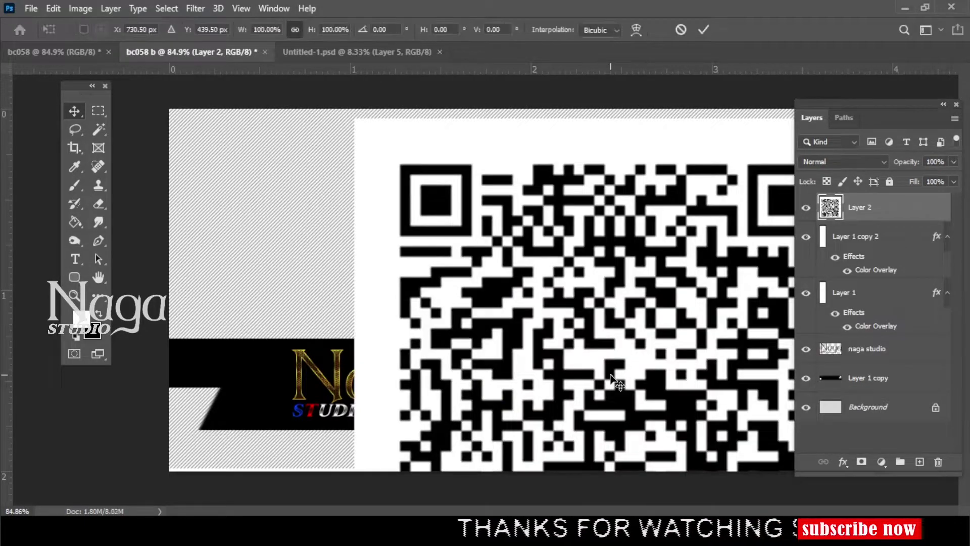
{"action": "mouse_move", "coordinate": [352, 120]}
{"action": "left_mouse_down"}
{"action": "mouse_move", "coordinate": [562, 351]}
{"action": "mouse_move", "coordinate": [555, 289]}
{"action": "mouse_move", "coordinate": [667, 400]}
{"action": "mouse_move", "coordinate": [606, 374]}
{"action": "left_mouse_up"}
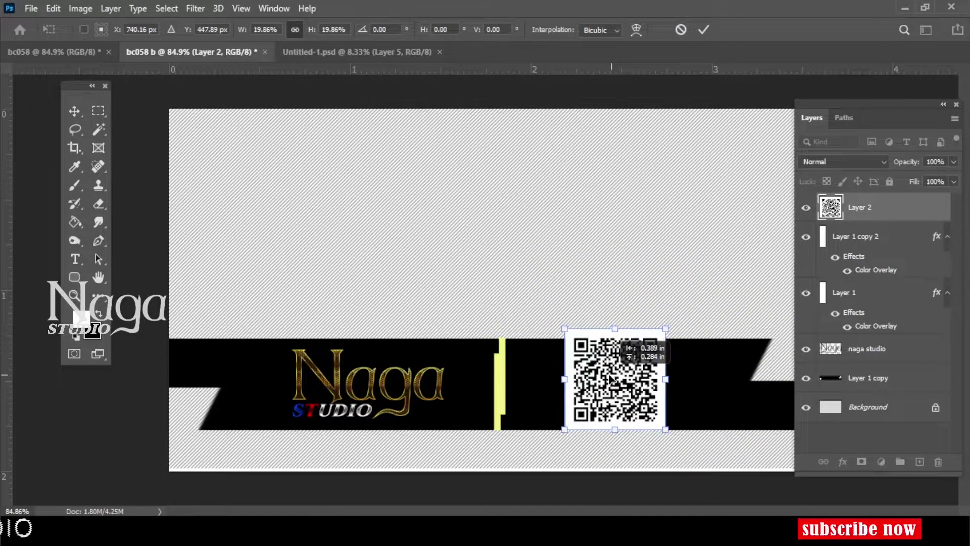
{"action": "left_click_drag", "start_coordinate": [559, 325], "coordinate": [582, 347]}
{"action": "mouse_move", "coordinate": [609, 381]}
{"action": "left_mouse_down"}
{"action": "mouse_move", "coordinate": [592, 378]}
{"action": "mouse_move", "coordinate": [593, 396]}
{"action": "mouse_move", "coordinate": [576, 397]}
{"action": "left_mouse_up"}
{"action": "key", "text": "Return"}
{"action": "right_click", "coordinate": [596, 379]}
{"action": "left_click", "coordinate": [60, 50]}
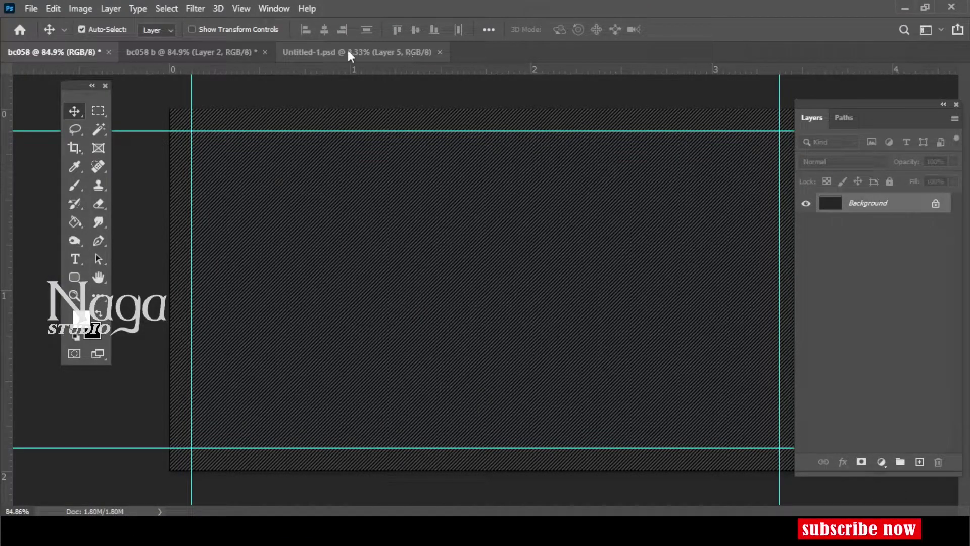
- Copy the Naga Studio logo into the dark card and draw a rounded rectangle near it
{"action": "key", "text": "ctrl+Tab"}
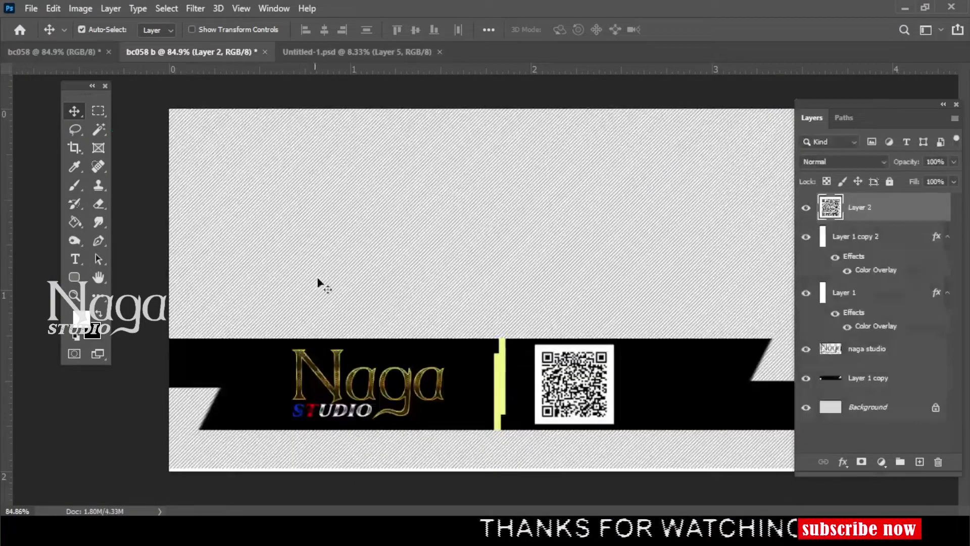
{"action": "mouse_move", "coordinate": [338, 374]}
{"action": "left_mouse_down"}
{"action": "mouse_move", "coordinate": [219, 162]}
{"action": "mouse_move", "coordinate": [290, 187]}
{"action": "left_mouse_up"}
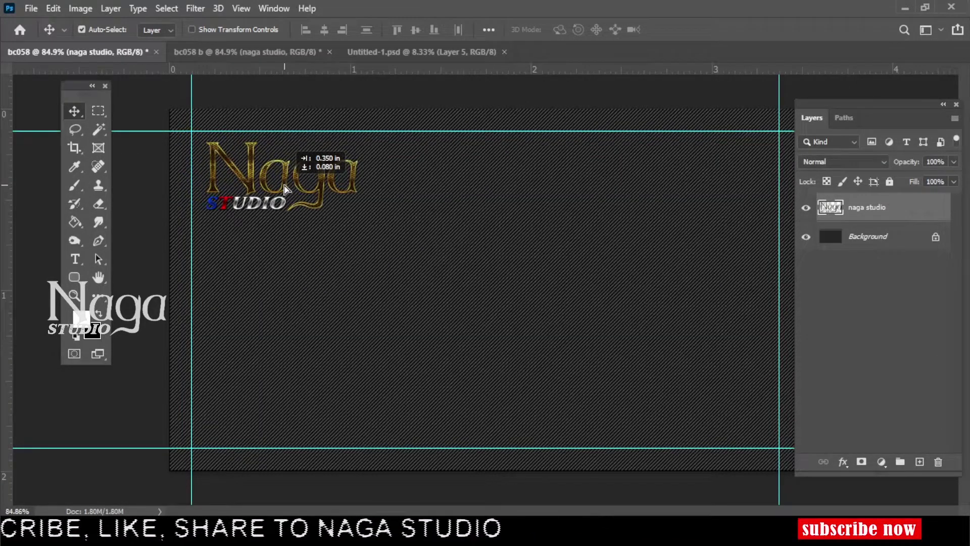
{"action": "left_click", "coordinate": [74, 276]}
{"action": "left_click_drag", "start_coordinate": [252, 245], "coordinate": [402, 326]}
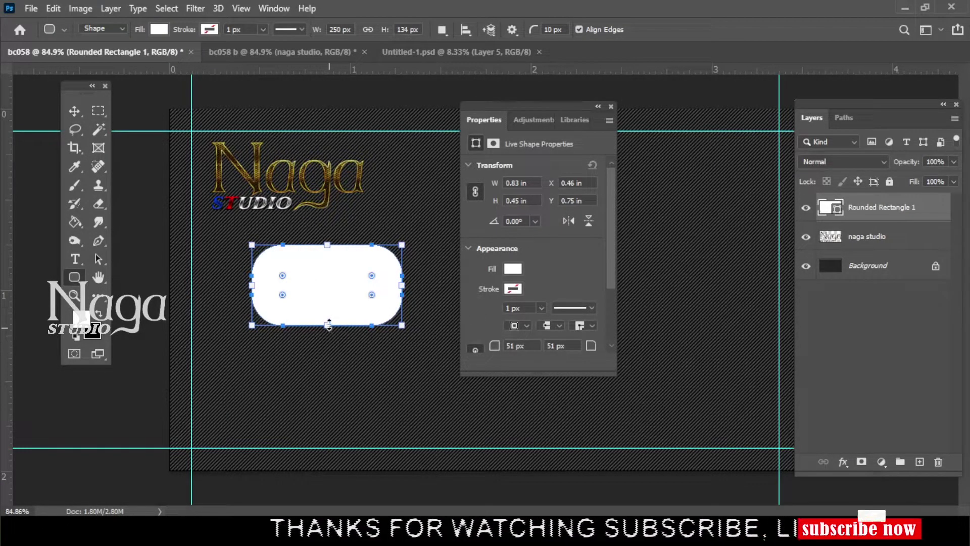
{"action": "left_click_drag", "start_coordinate": [327, 325], "coordinate": [329, 305]}
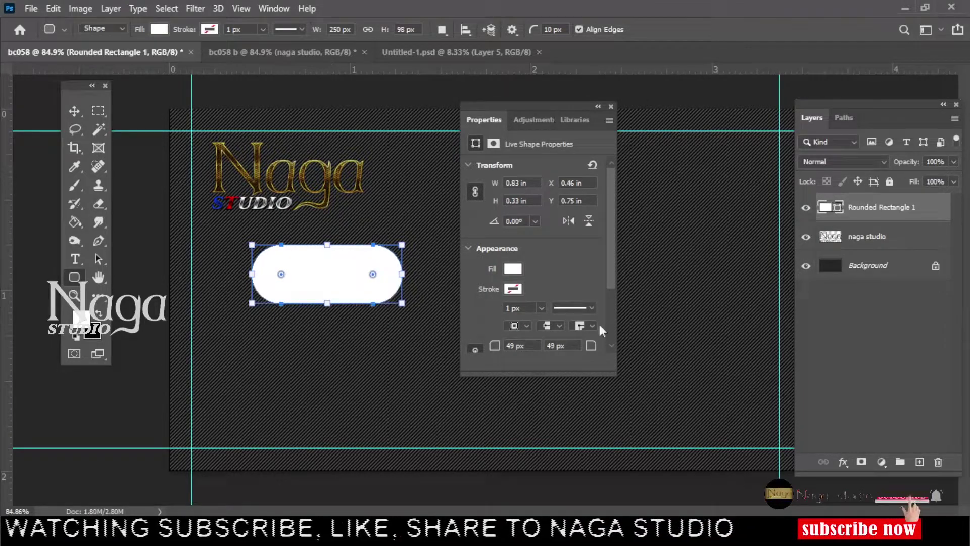
- Make the rounded rectangle black and place it behind the Naga Studio logo
{"action": "left_click", "coordinate": [513, 268]}
{"action": "left_click", "coordinate": [516, 345]}
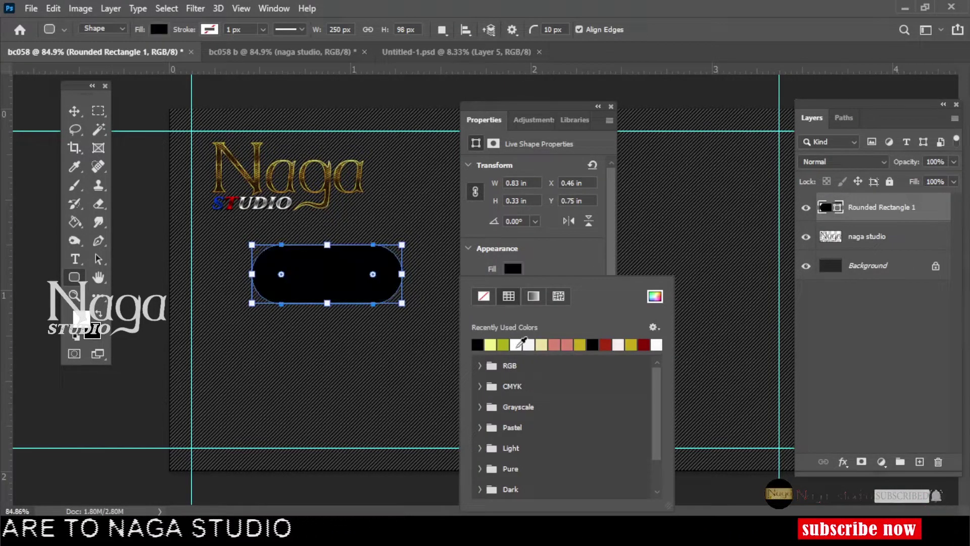
{"action": "left_click", "coordinate": [611, 106]}
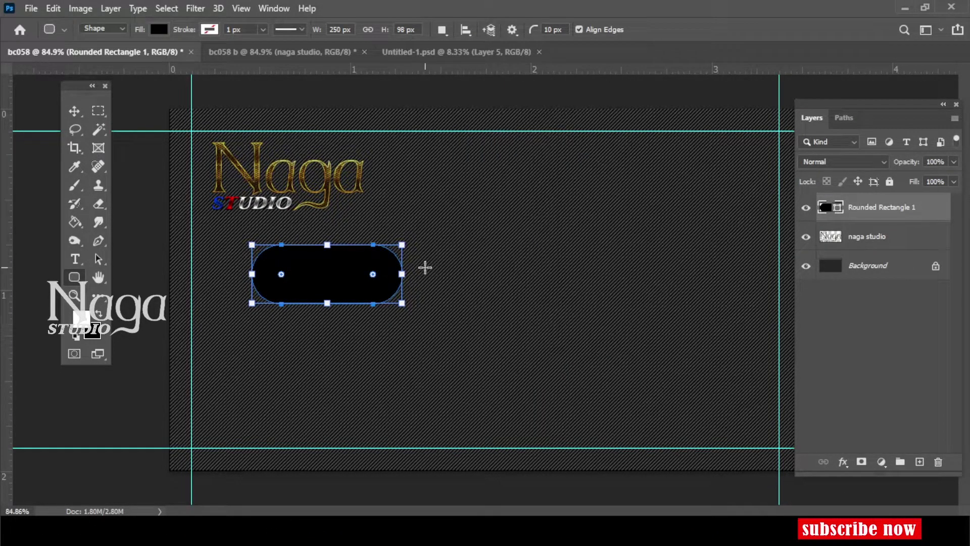
{"action": "key", "text": "v"}
{"action": "right_click", "coordinate": [340, 283]}
{"action": "left_click", "coordinate": [343, 288]}
{"action": "left_click_drag", "start_coordinate": [342, 287], "coordinate": [285, 176]}
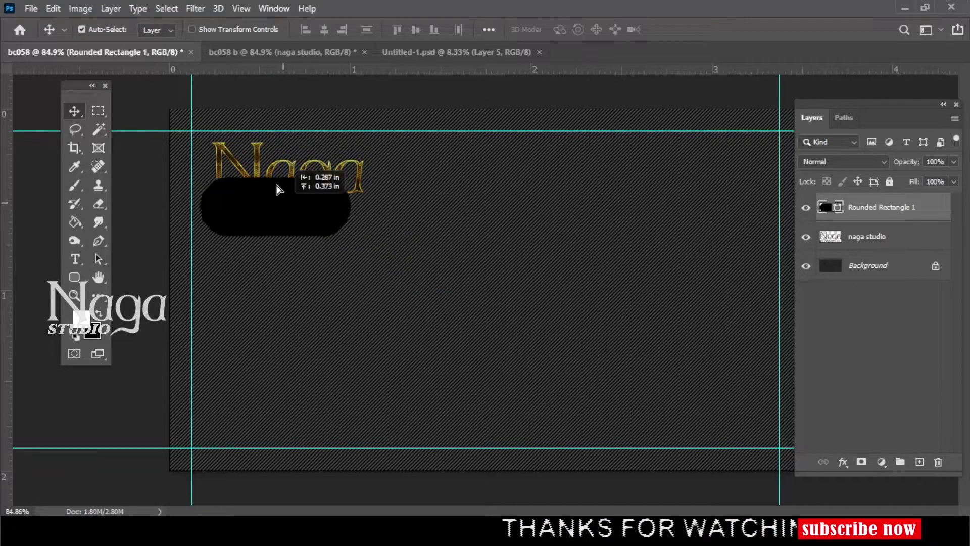
{"action": "key", "text": "ctrl+bracketleft"}
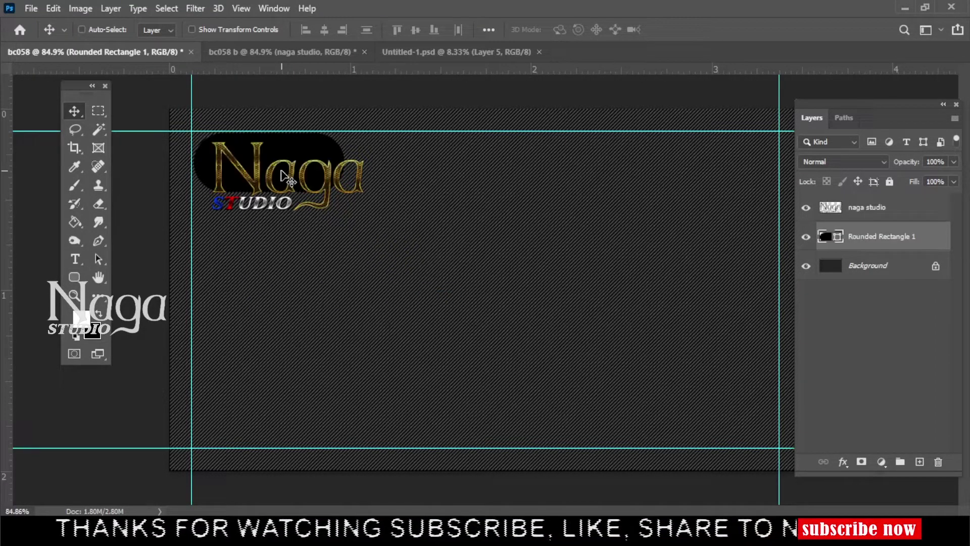
- Enlarge the black badge to enclose the logo and set its opacity to 30%
{"action": "key", "text": "ctrl+t"}
{"action": "left_click_drag", "start_coordinate": [269, 192], "coordinate": [290, 213]}
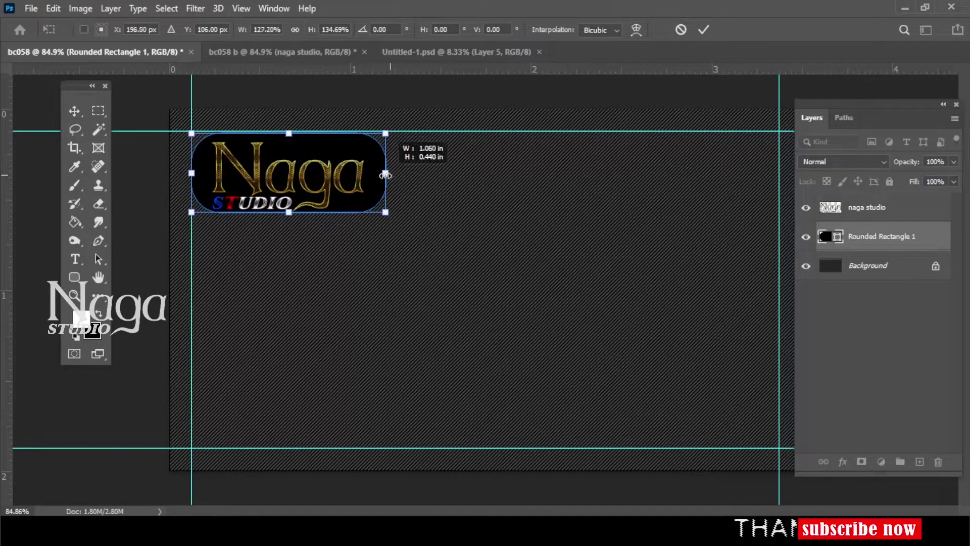
{"action": "key", "text": "Return"}
{"action": "key", "text": "3"}
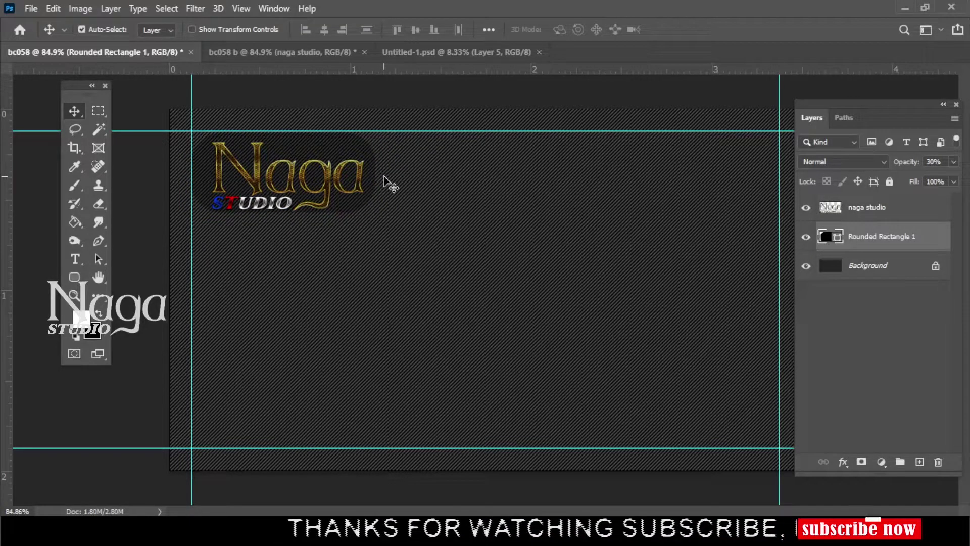
{"action": "left_click", "coordinate": [953, 162]}
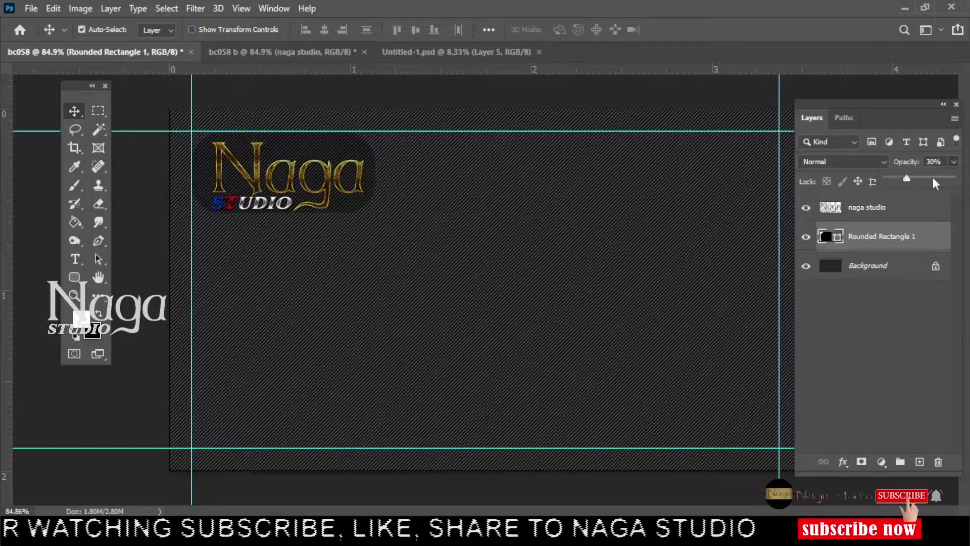
{"action": "left_click", "coordinate": [895, 303]}
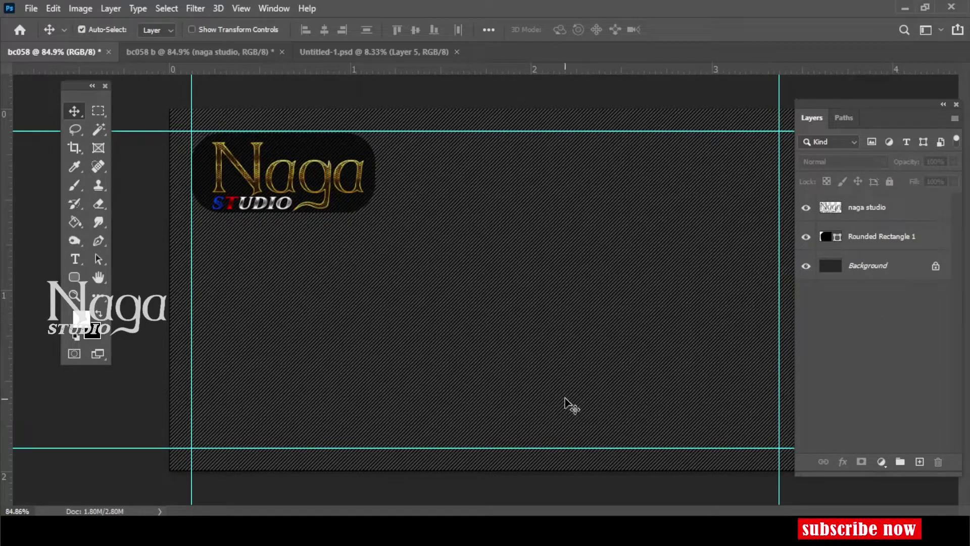
- Fill a wide white strip across the lower card on a new layer
{"action": "left_click_drag", "start_coordinate": [871, 126], "coordinate": [910, 122]}
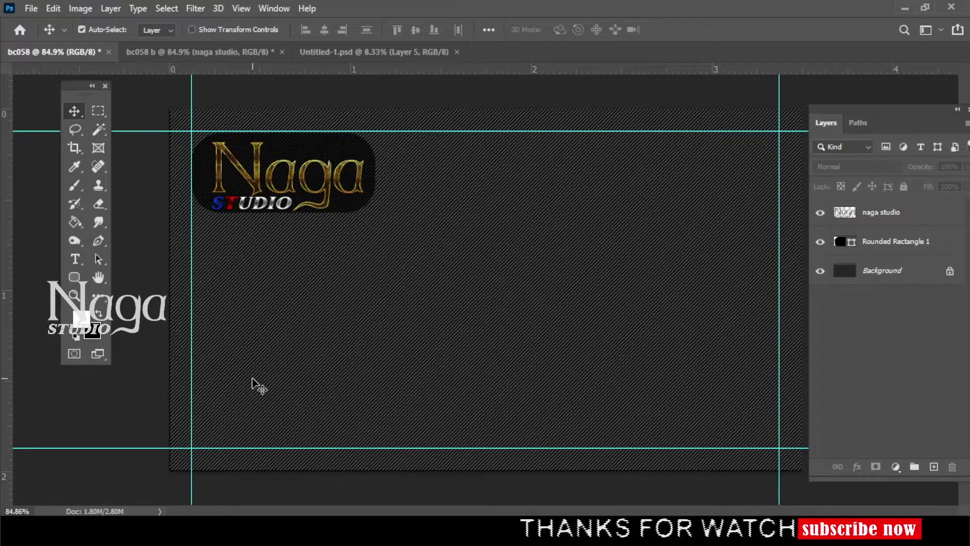
{"action": "key", "text": "m"}
{"action": "left_click_drag", "start_coordinate": [220, 350], "coordinate": [802, 437]}
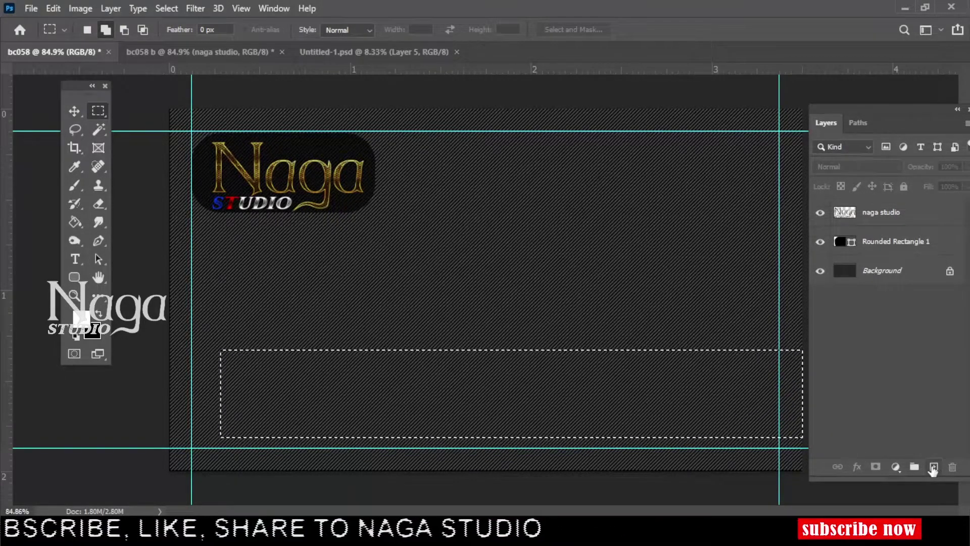
{"action": "left_click", "coordinate": [934, 466]}
{"action": "key", "text": "g"}
{"action": "left_click", "coordinate": [430, 414]}
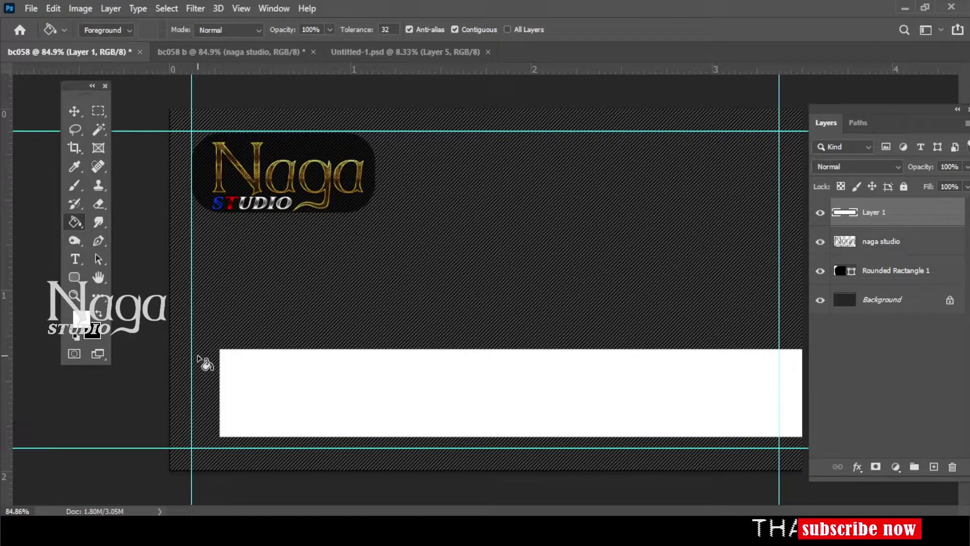
- Trace a notch at the strip's left end with the Pen and make it a selection
{"action": "key", "text": "m"}
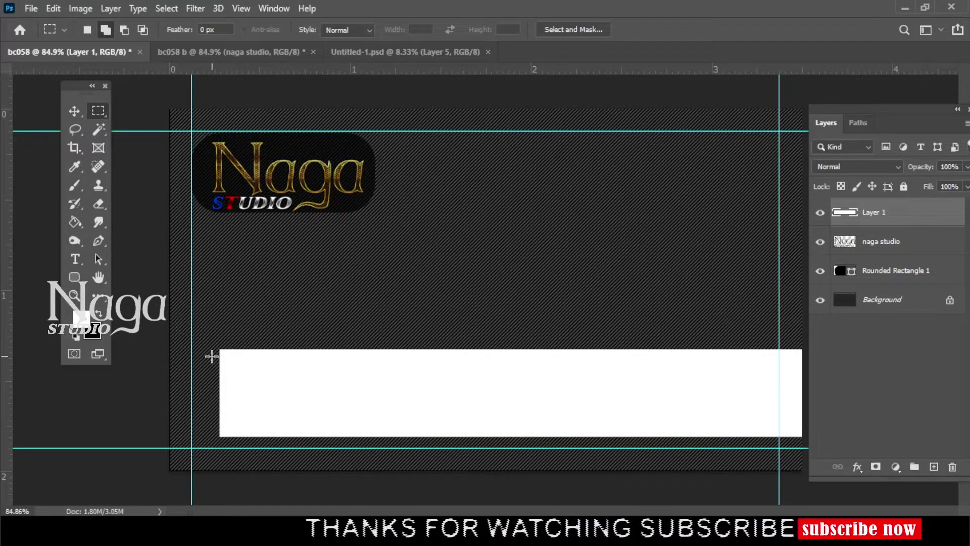
{"action": "key", "text": "p"}
{"action": "left_click", "coordinate": [218, 347]}
{"action": "left_click", "coordinate": [266, 390]}
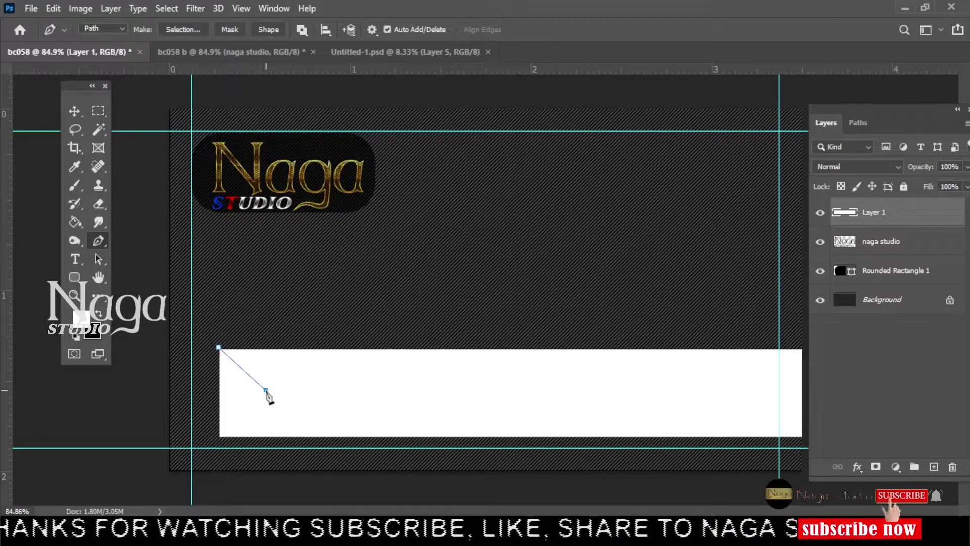
{"action": "left_click", "coordinate": [221, 438]}
{"action": "left_click", "coordinate": [182, 431]}
{"action": "left_click", "coordinate": [195, 378]}
{"action": "left_click", "coordinate": [204, 348]}
{"action": "right_click", "coordinate": [219, 360]}
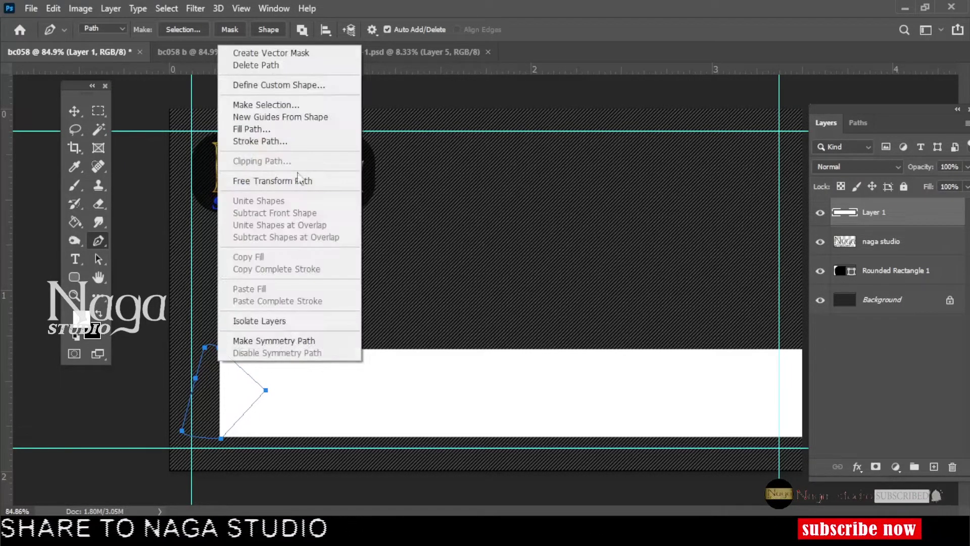
{"action": "left_click", "coordinate": [267, 105]}
{"action": "key", "text": "Return"}
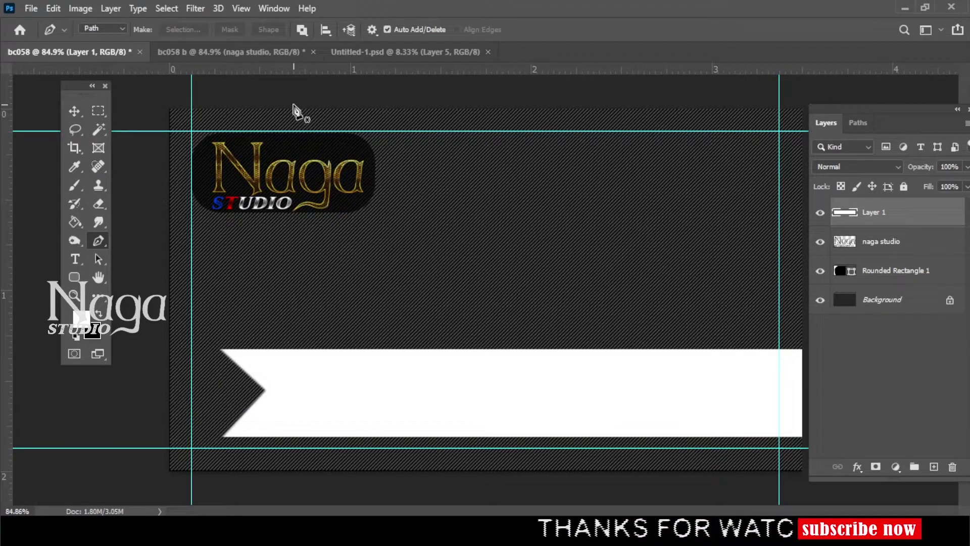
- Fill the notched ribbon black with the Paint Bucket
{"action": "key", "text": "g"}
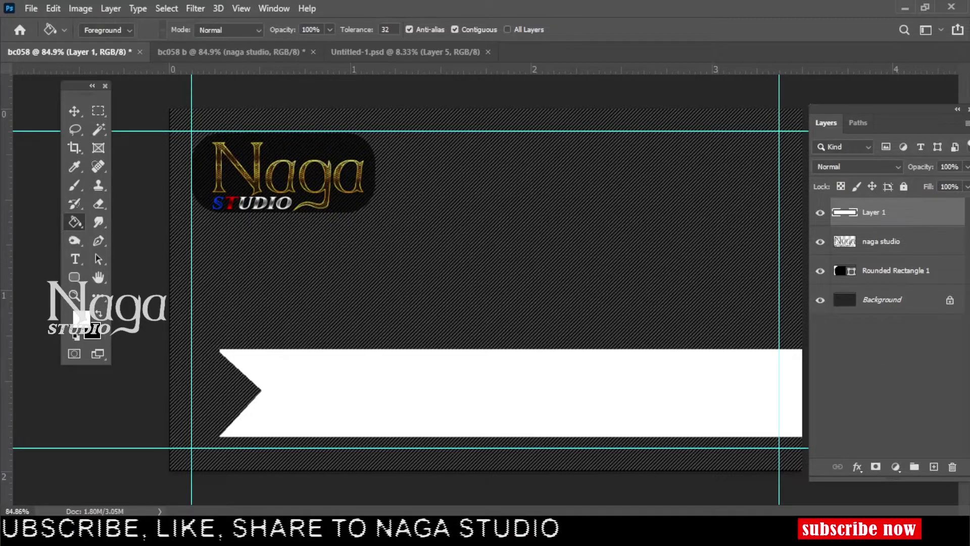
{"action": "left_click", "coordinate": [518, 396]}
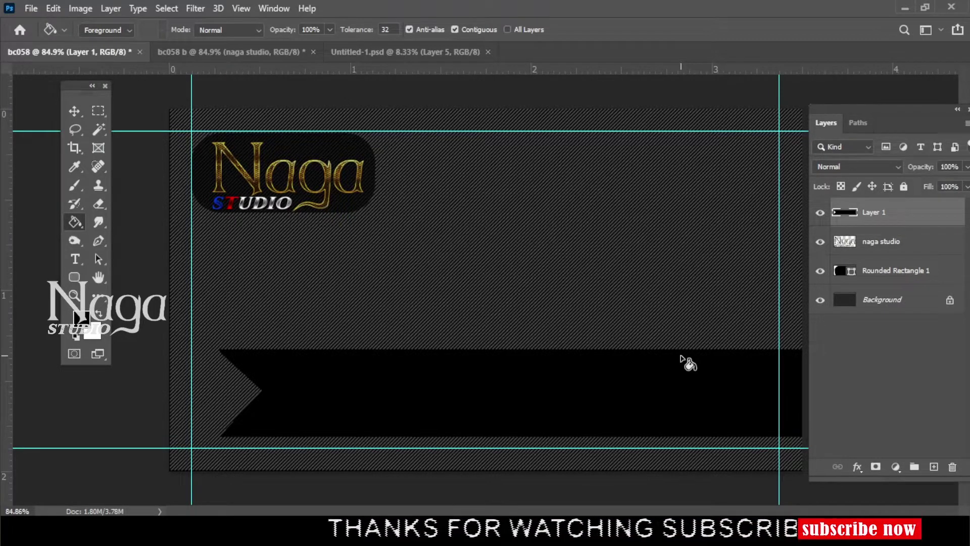
{"action": "left_click", "coordinate": [365, 52]}
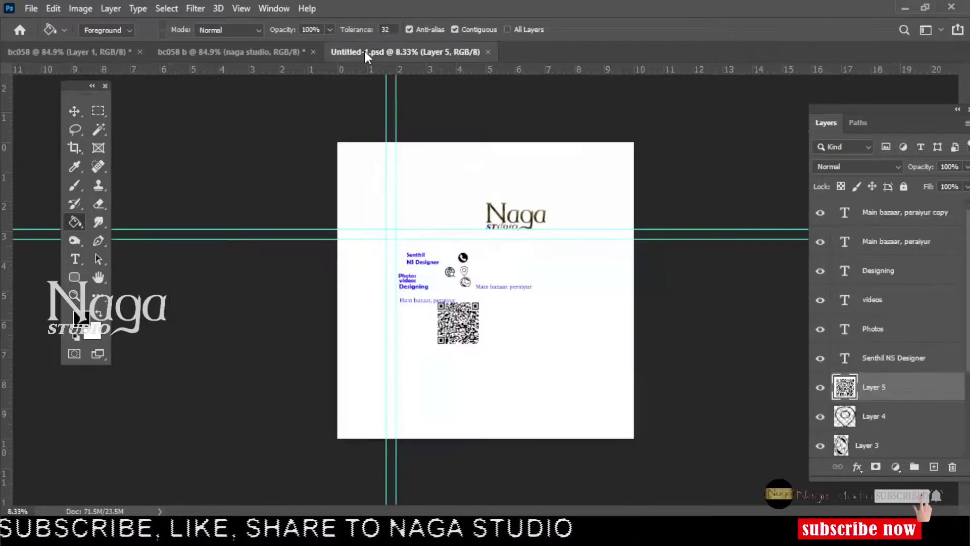
- Copy the phone icon from Untitled-1.psd into bc058 and shrink it onto the ribbon's left end
{"action": "left_click", "coordinate": [482, 261]}
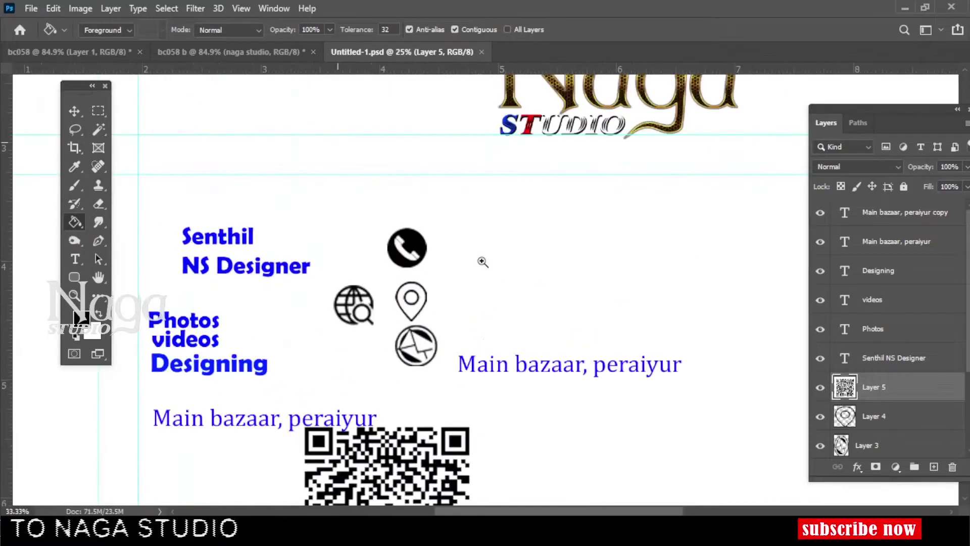
{"action": "left_click", "coordinate": [430, 253]}
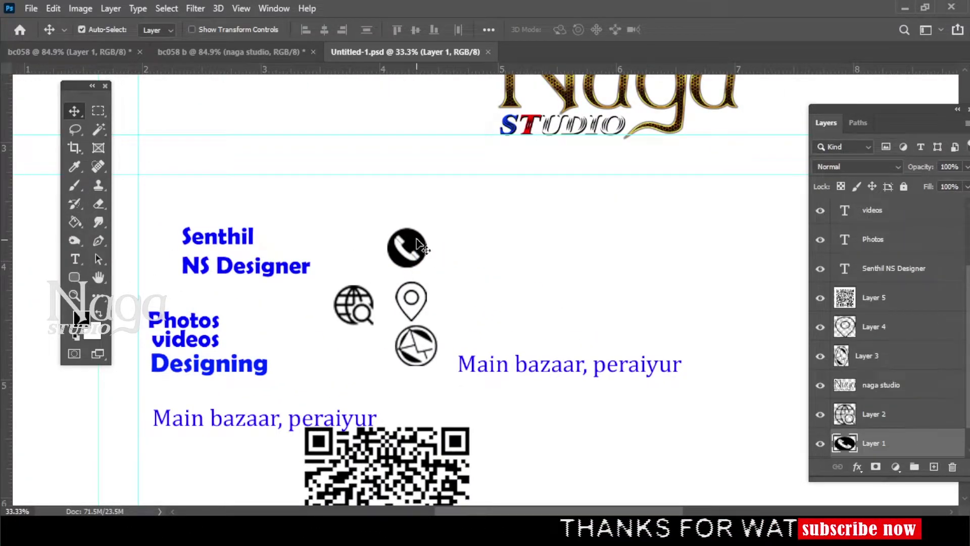
{"action": "left_click_drag", "start_coordinate": [404, 248], "coordinate": [329, 374]}
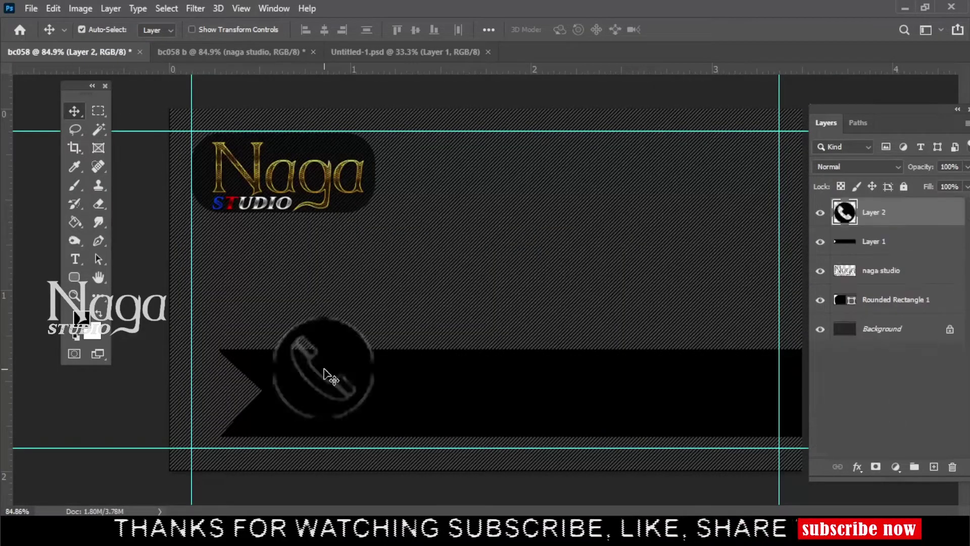
{"action": "key", "text": "ctrl+t"}
{"action": "mouse_move", "coordinate": [265, 311]}
{"action": "left_mouse_down"}
{"action": "mouse_move", "coordinate": [363, 378]}
{"action": "mouse_move", "coordinate": [325, 377]}
{"action": "left_mouse_up"}
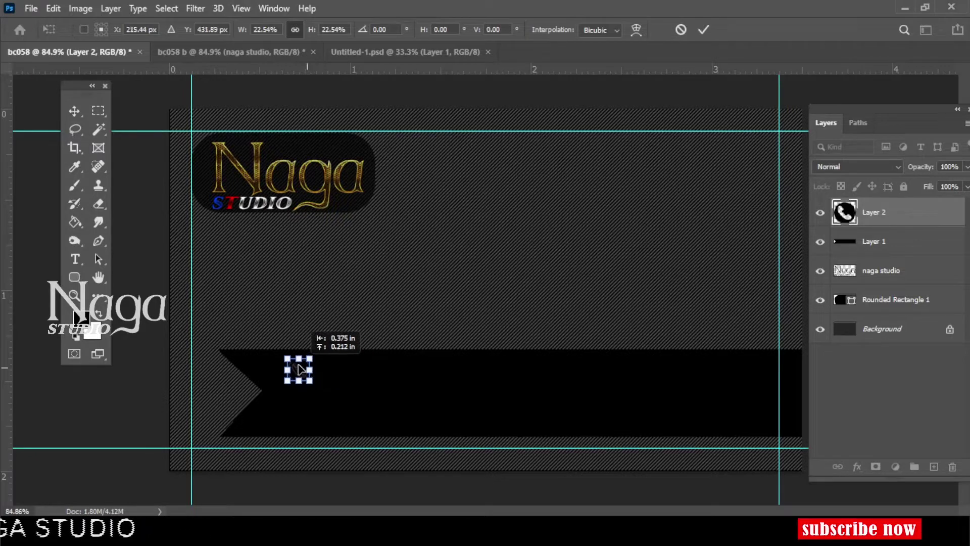
{"action": "key", "text": "Return"}
- Give the phone icon a white Color Overlay
{"action": "left_click", "coordinate": [858, 467]}
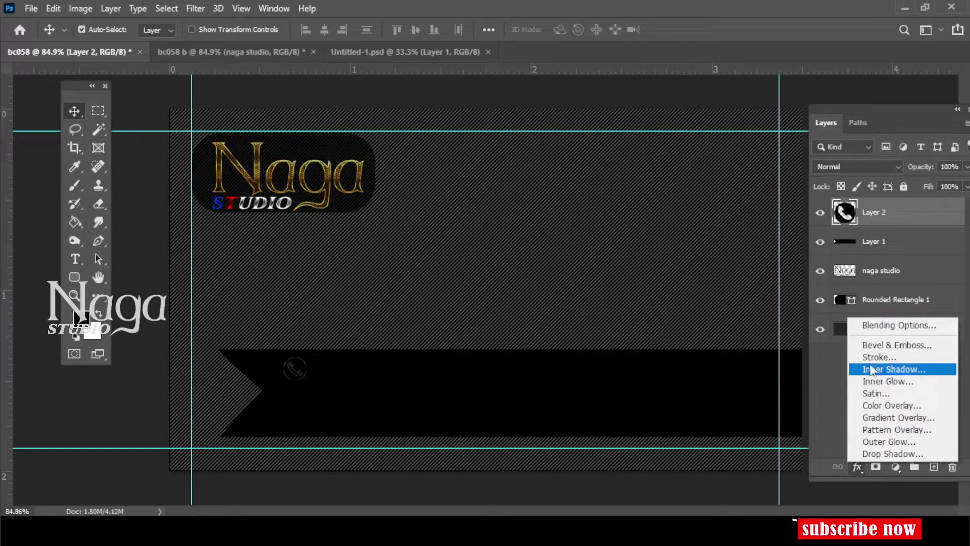
{"action": "left_click", "coordinate": [888, 406]}
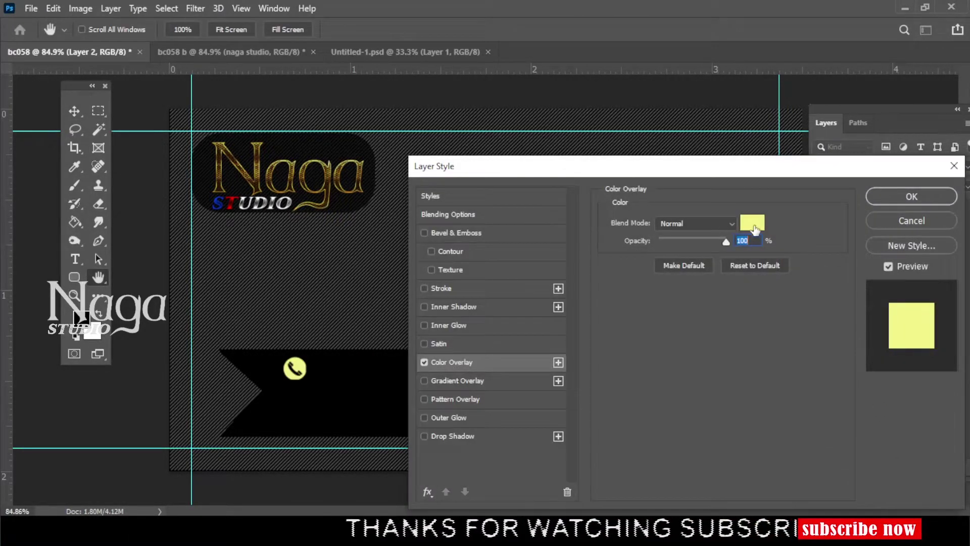
{"action": "left_click", "coordinate": [753, 222]}
{"action": "left_click", "coordinate": [333, 272]}
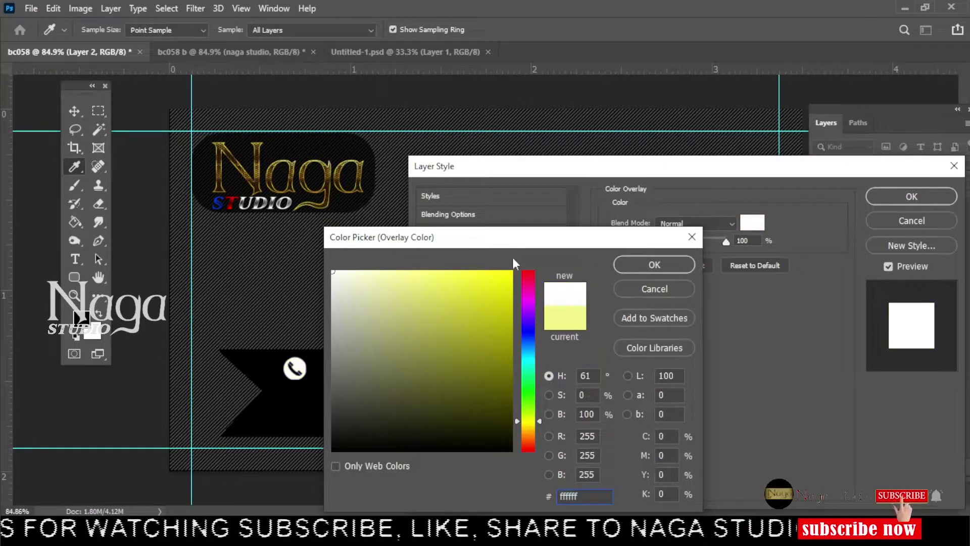
{"action": "left_click", "coordinate": [637, 265]}
{"action": "left_click", "coordinate": [925, 199]}
{"action": "left_click", "coordinate": [404, 52]}
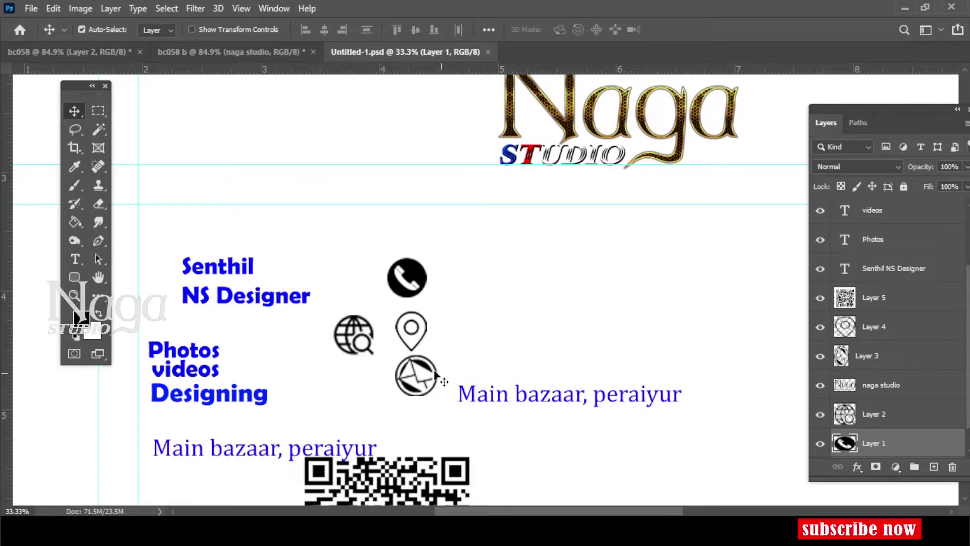
{"action": "left_click", "coordinate": [445, 376]}
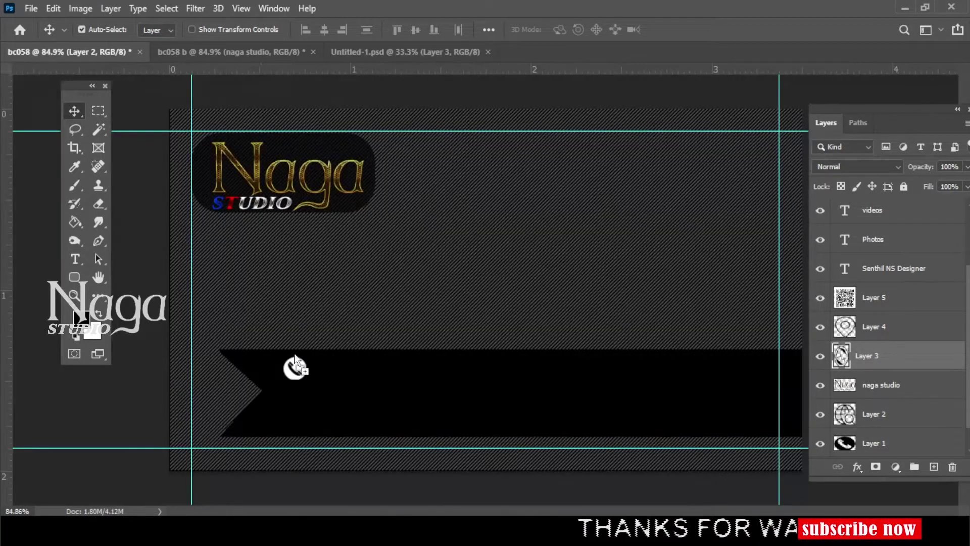
- Copy the email icon into bc058, shrink it to match the phone, and reuse the white overlay
{"action": "left_click_drag", "start_coordinate": [420, 379], "coordinate": [310, 388]}
{"action": "key", "text": "ctrl+t"}
{"action": "mouse_move", "coordinate": [361, 434]}
{"action": "left_mouse_down"}
{"action": "mouse_move", "coordinate": [308, 385]}
{"action": "mouse_move", "coordinate": [296, 413]}
{"action": "left_mouse_up"}
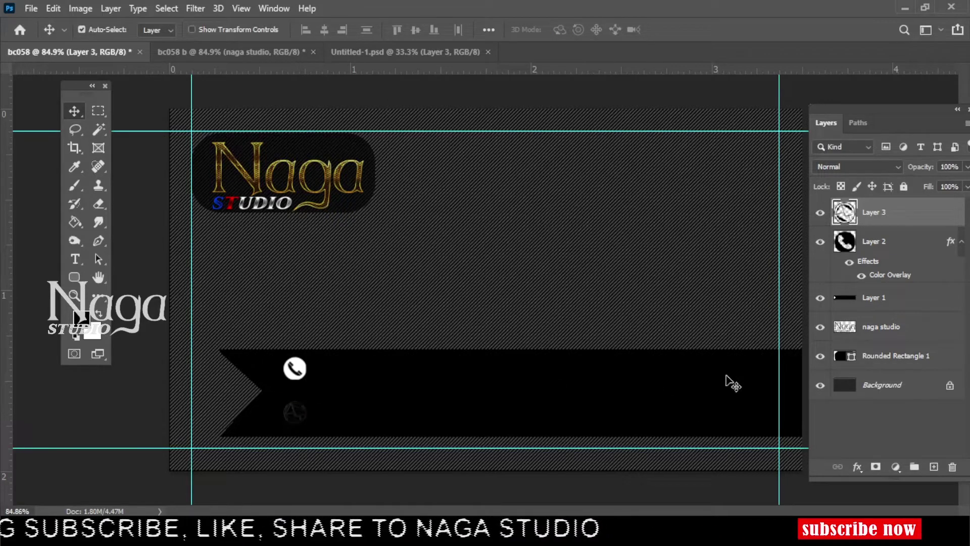
{"action": "left_click_drag", "start_coordinate": [872, 243], "coordinate": [867, 221]}
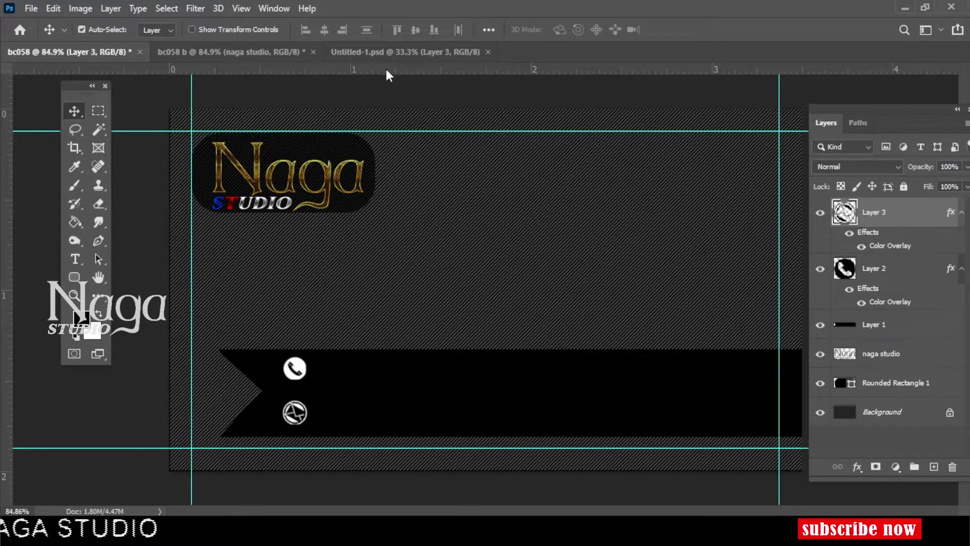
- Bring the globe icon into the card and scale it onto the black ribbon
{"action": "left_click", "coordinate": [400, 52]}
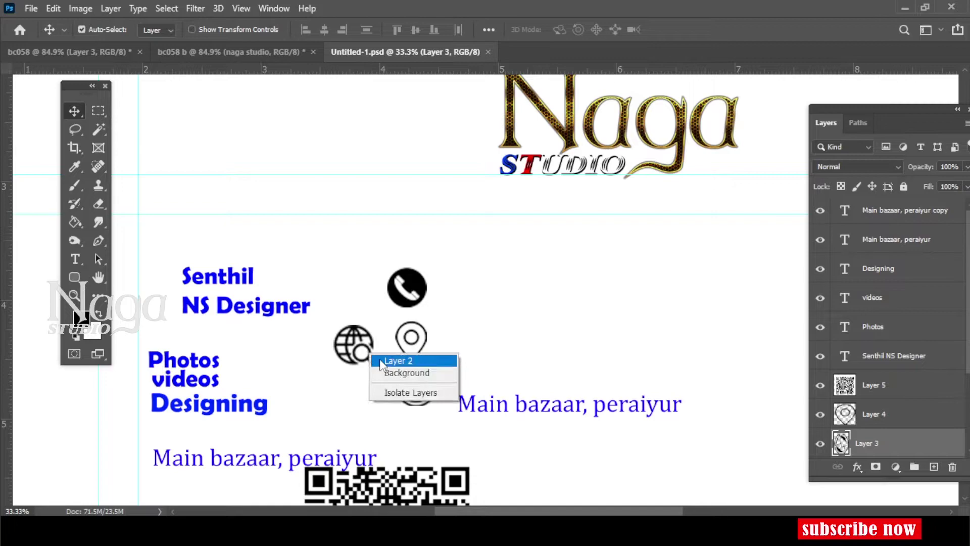
{"action": "left_click", "coordinate": [398, 360]}
{"action": "right_click", "coordinate": [373, 358]}
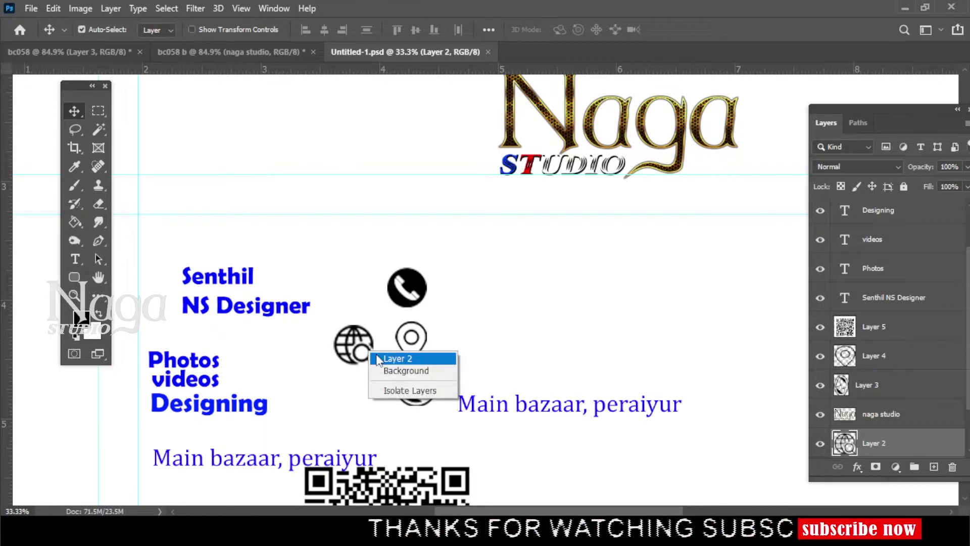
{"action": "left_click", "coordinate": [386, 362]}
{"action": "mouse_move", "coordinate": [374, 360]}
{"action": "left_mouse_down"}
{"action": "mouse_move", "coordinate": [180, 52]}
{"action": "mouse_move", "coordinate": [561, 368]}
{"action": "left_mouse_up"}
{"action": "key", "text": "ctrl+t"}
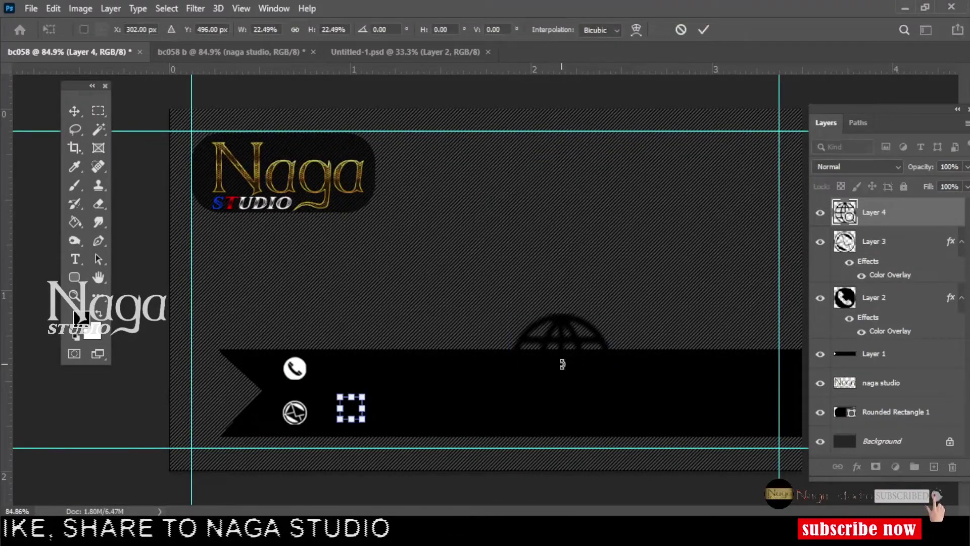
{"action": "left_click_drag", "start_coordinate": [352, 397], "coordinate": [470, 400]}
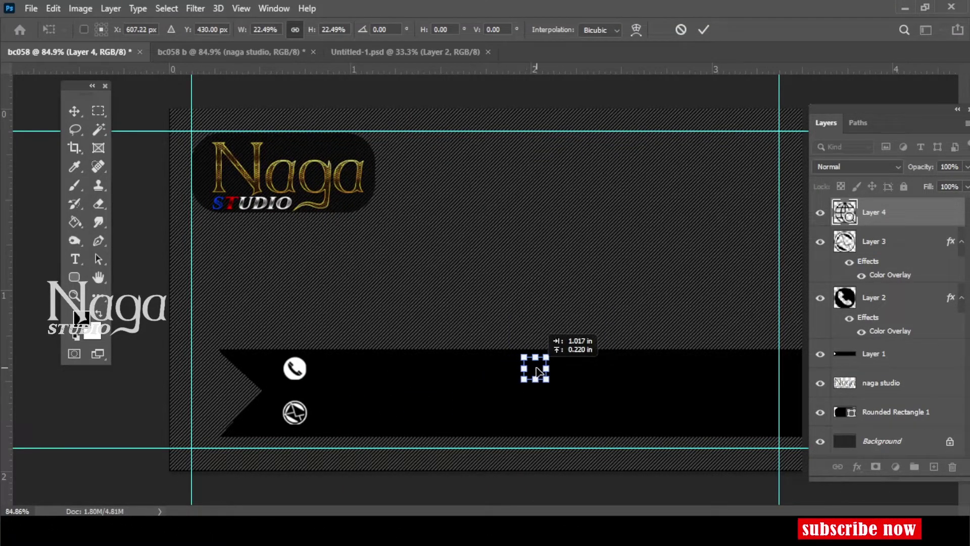
{"action": "key", "text": "Return"}
- Give the globe icon the same white Color Overlay as the other icons
{"action": "left_click", "coordinate": [857, 466]}
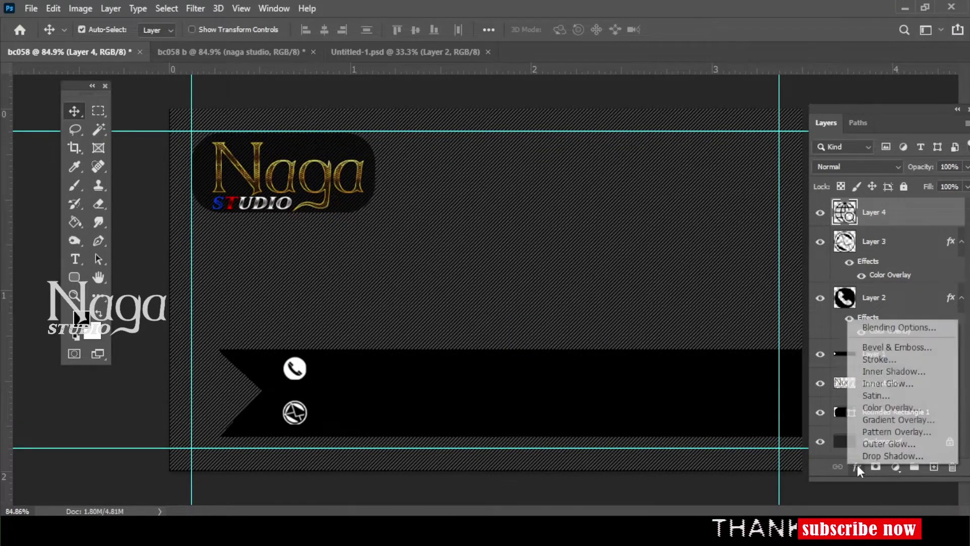
{"action": "left_click", "coordinate": [886, 363]}
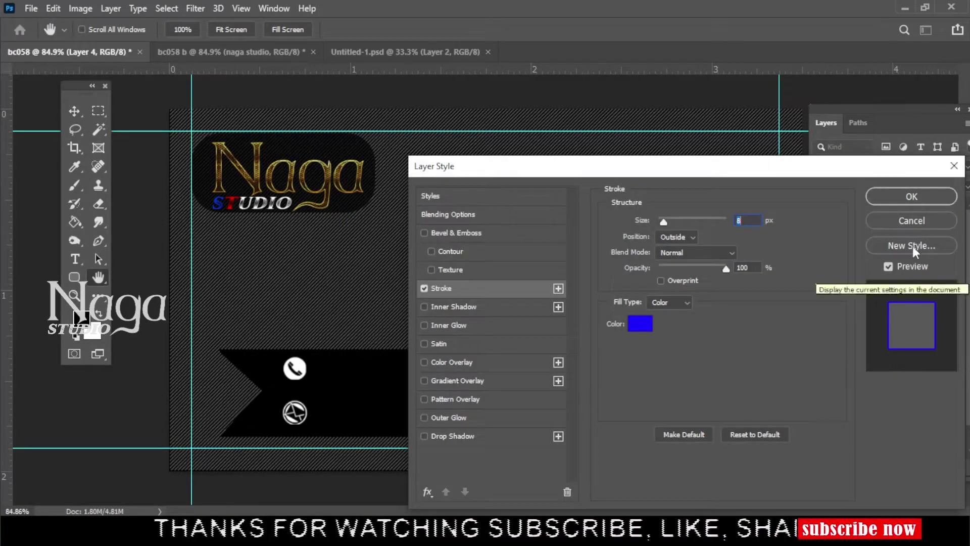
{"action": "left_click", "coordinate": [910, 196]}
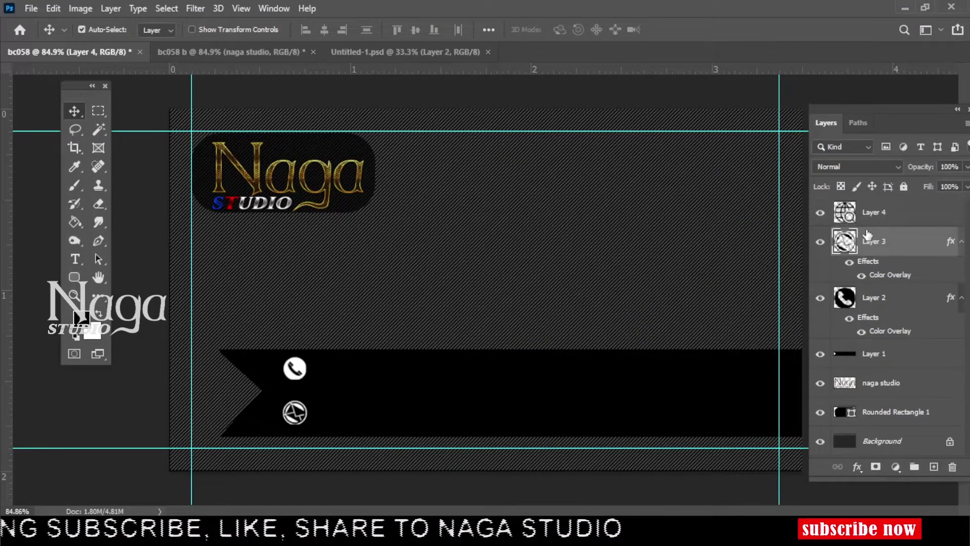
{"action": "double_click", "coordinate": [880, 237]}
{"action": "key", "text": "Return"}
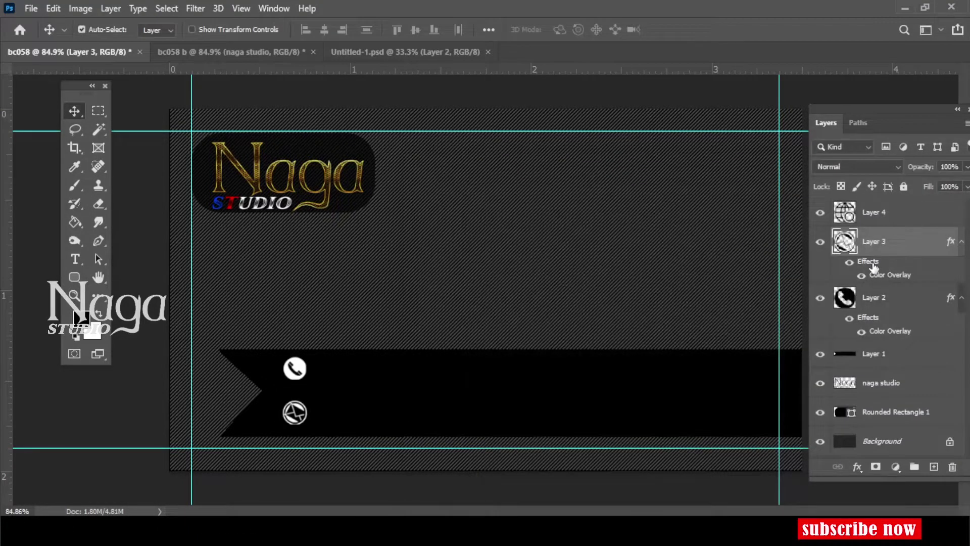
{"action": "left_click", "coordinate": [884, 213]}
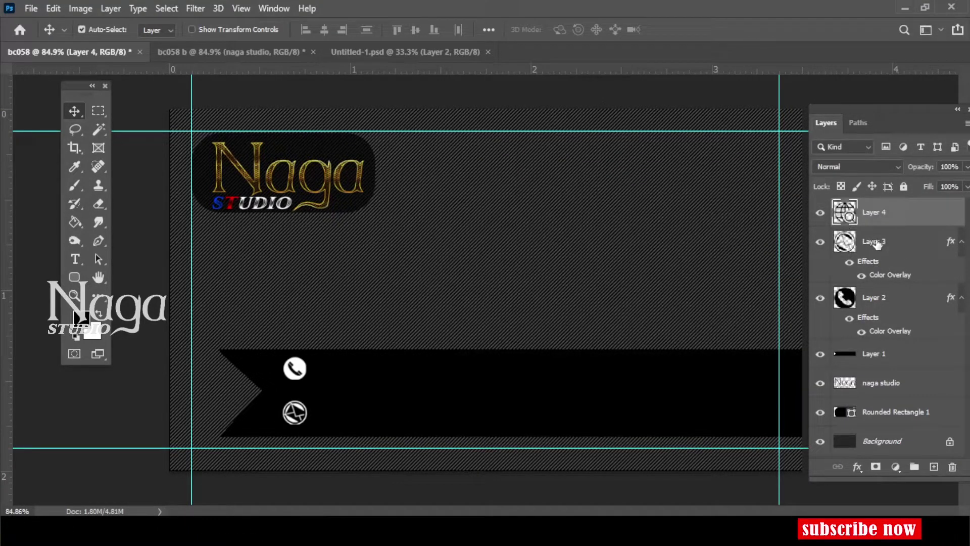
{"action": "left_click_drag", "start_coordinate": [873, 265], "coordinate": [872, 232]}
- Bring the location pin in, scale it below the globe, and copy the white overlay onto it
{"action": "left_click", "coordinate": [404, 51]}
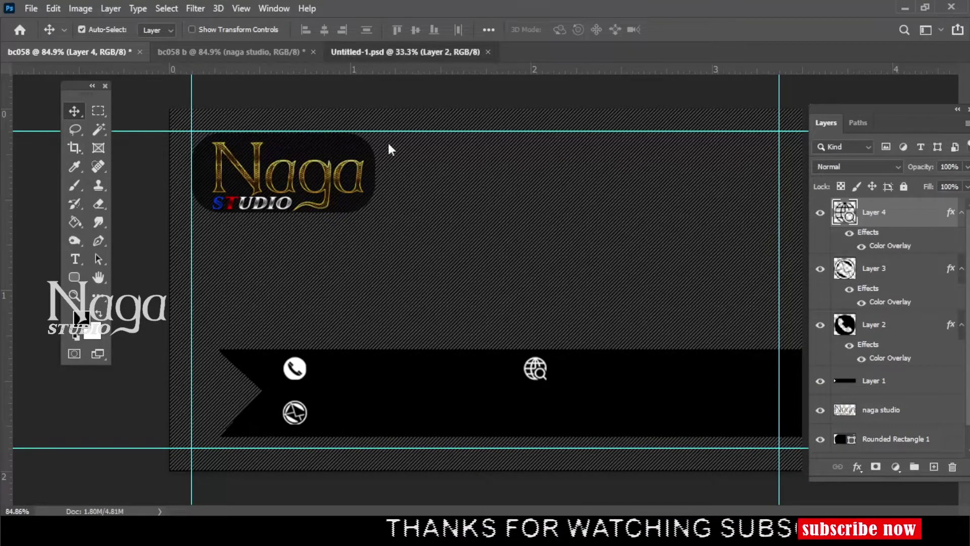
{"action": "right_click", "coordinate": [429, 353]}
{"action": "left_click", "coordinate": [445, 357]}
{"action": "left_click_drag", "start_coordinate": [429, 353], "coordinate": [566, 412]}
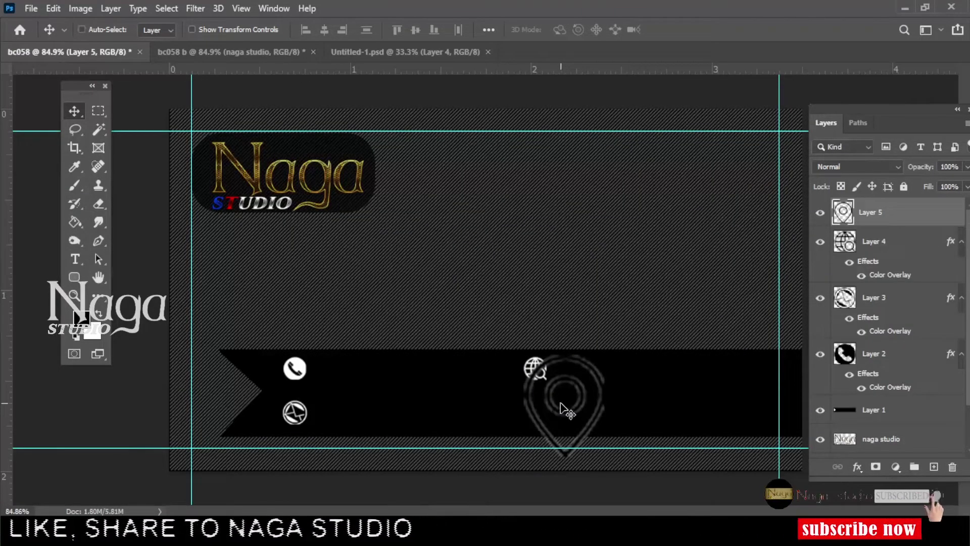
{"action": "key", "text": "ctrl+t"}
{"action": "left_click_drag", "start_coordinate": [605, 457], "coordinate": [548, 391]}
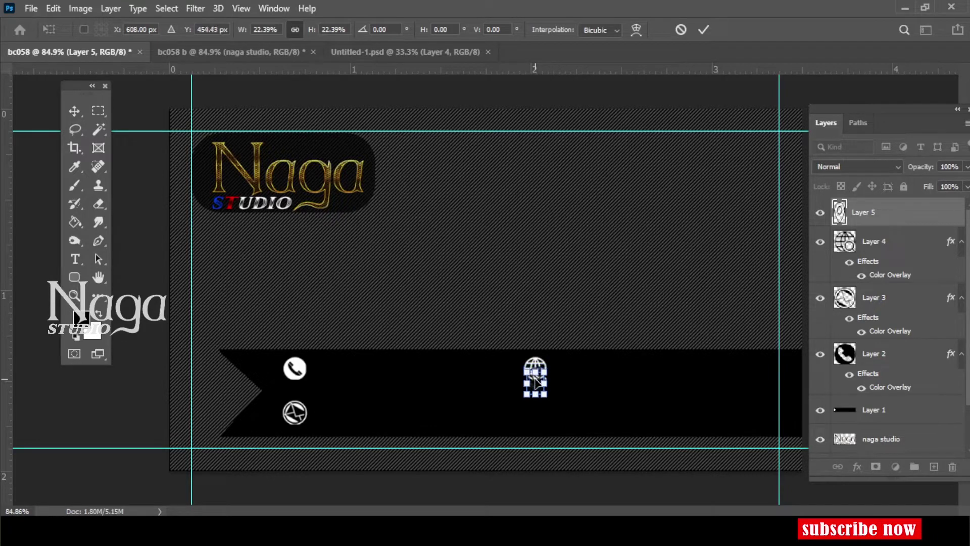
{"action": "key", "text": "Return"}
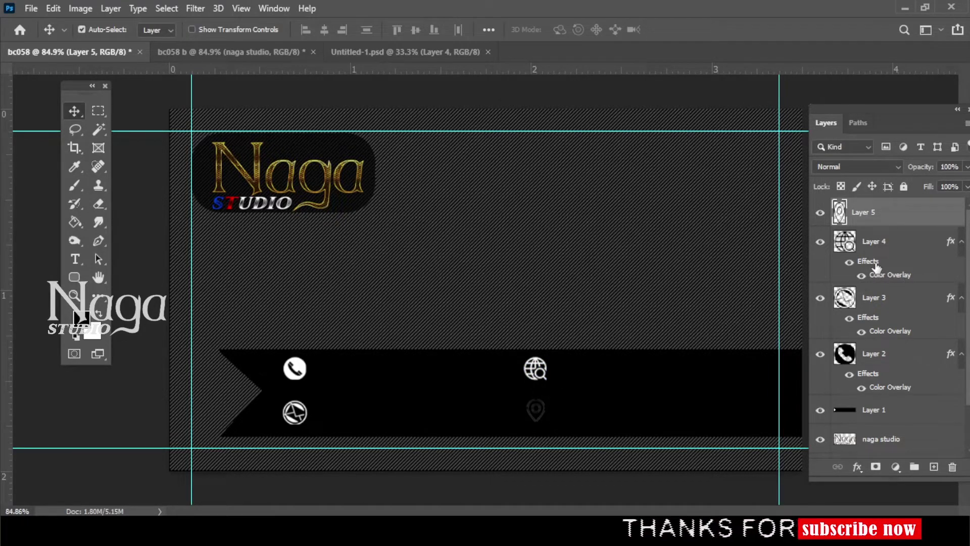
{"action": "left_click_drag", "start_coordinate": [876, 235], "coordinate": [876, 216]}
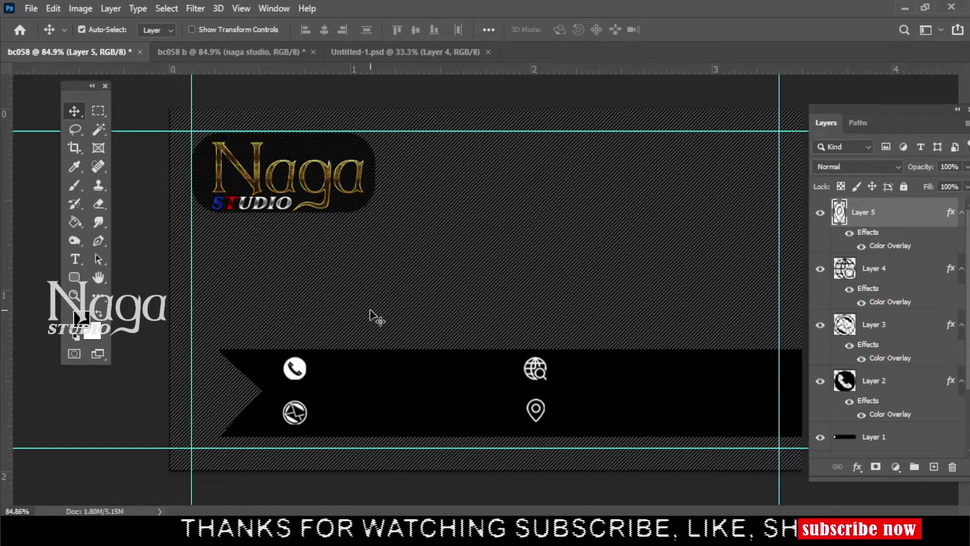
- Bring the name and title text into the card, with a new font chosen
{"action": "key", "text": "t"}
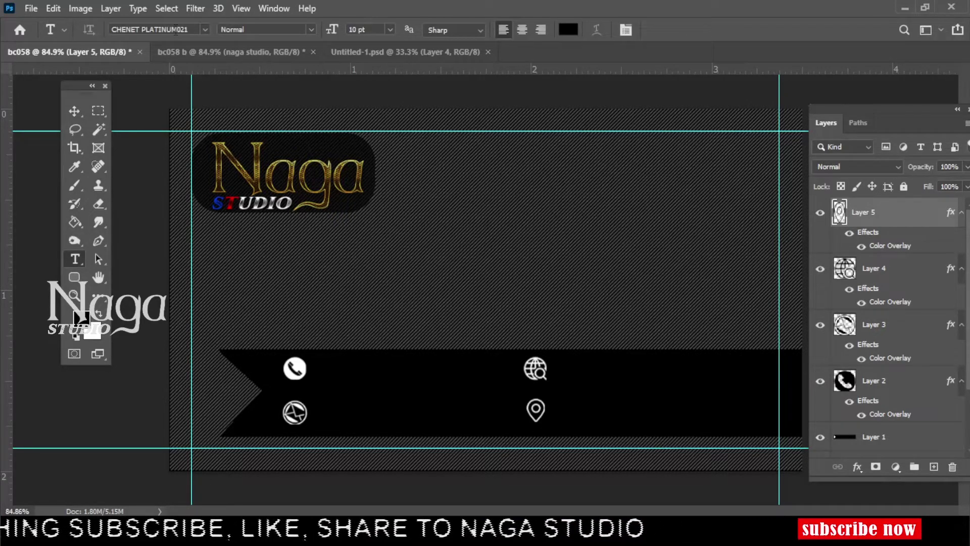
{"action": "left_click", "coordinate": [205, 31]}
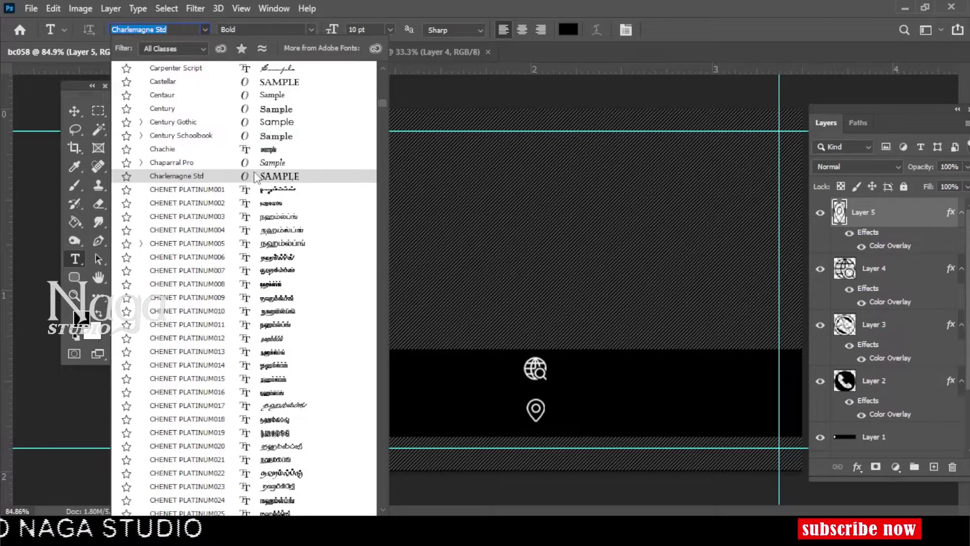
{"action": "left_click", "coordinate": [256, 170]}
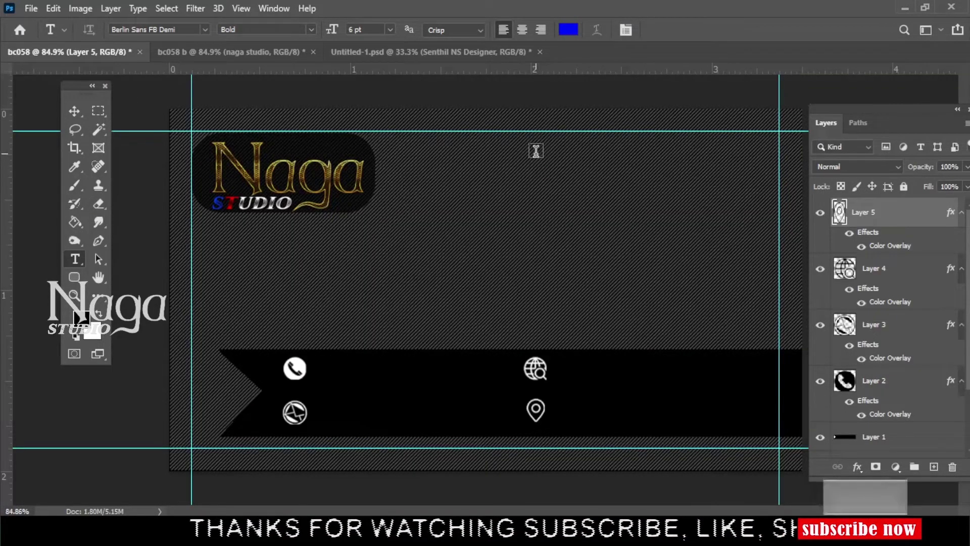
{"action": "left_click_drag", "start_coordinate": [55, 63], "coordinate": [535, 151]}
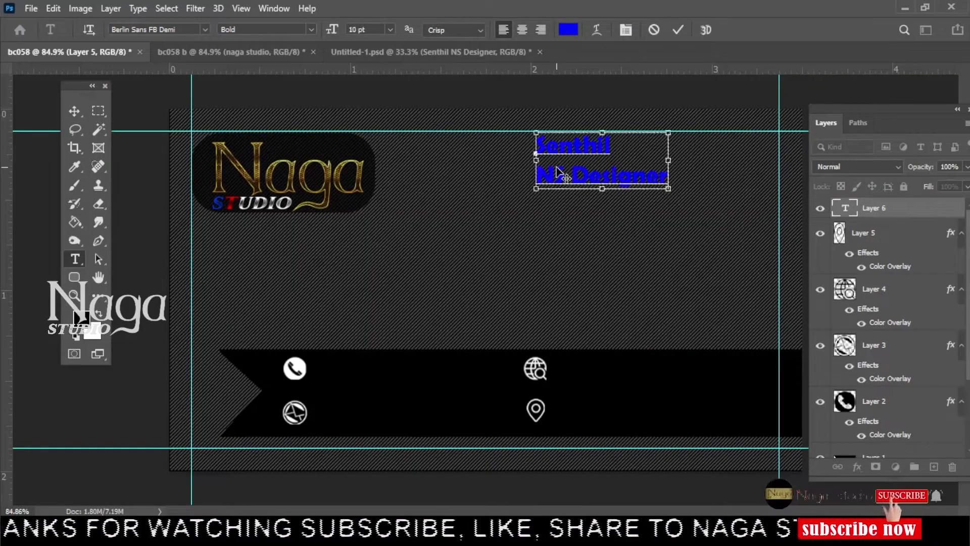
- Set the name text to Californian FB and give it a white Color Overlay
{"action": "key", "text": "ctrl+a"}
{"action": "left_click", "coordinate": [205, 29]}
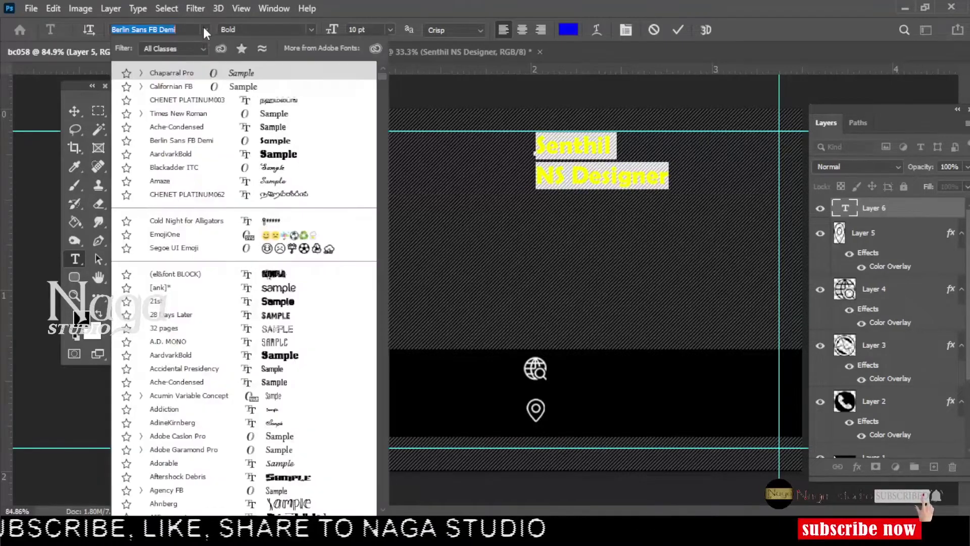
{"action": "left_click", "coordinate": [221, 87]}
{"action": "left_click", "coordinate": [678, 29]}
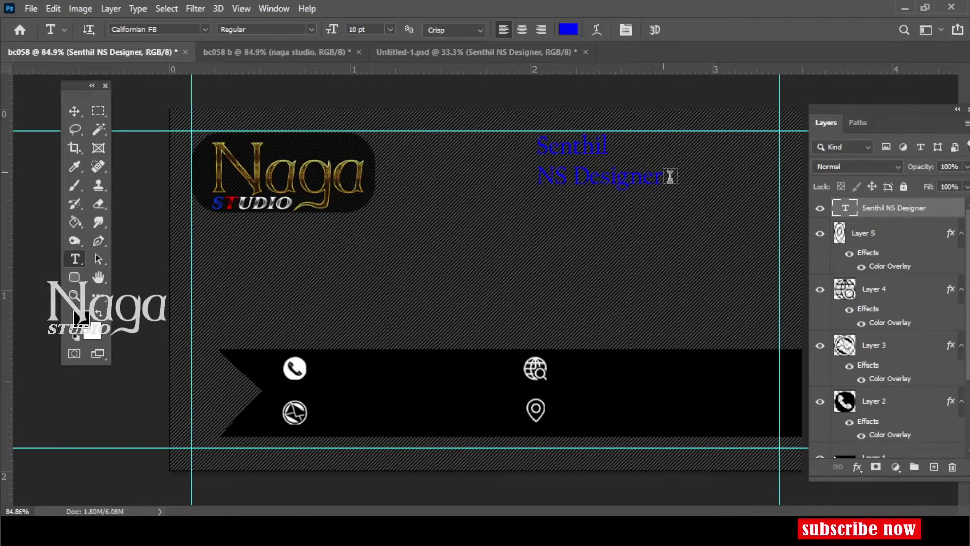
{"action": "left_click", "coordinate": [858, 466]}
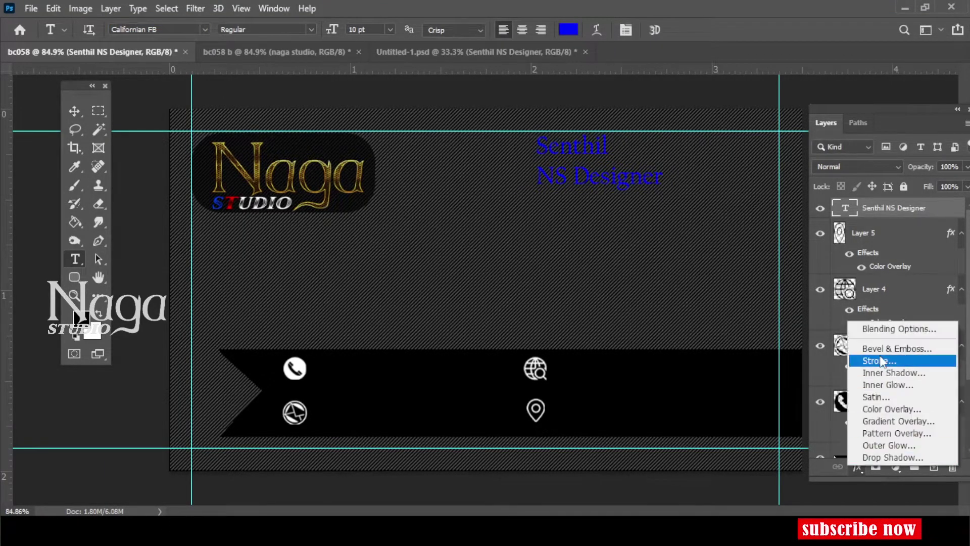
{"action": "left_click", "coordinate": [884, 408]}
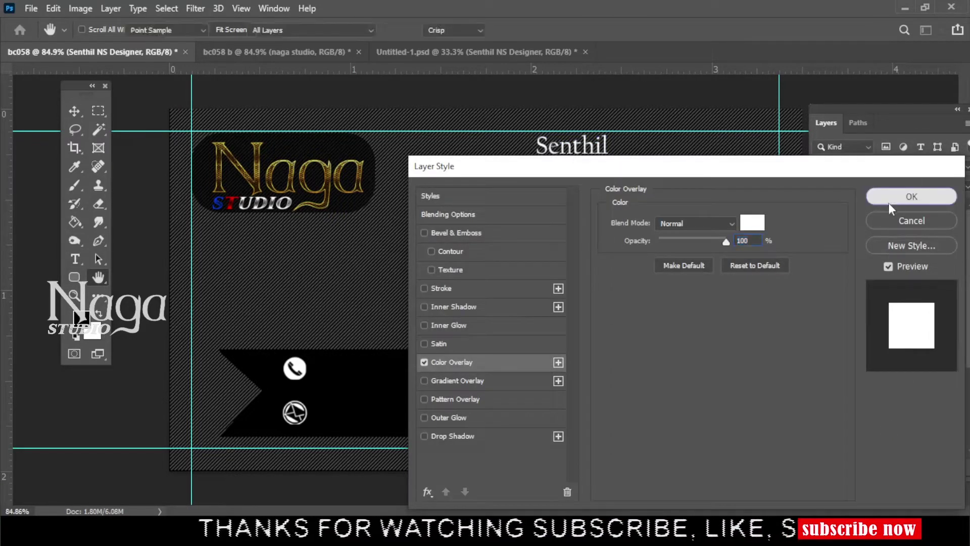
{"action": "left_click", "coordinate": [889, 202]}
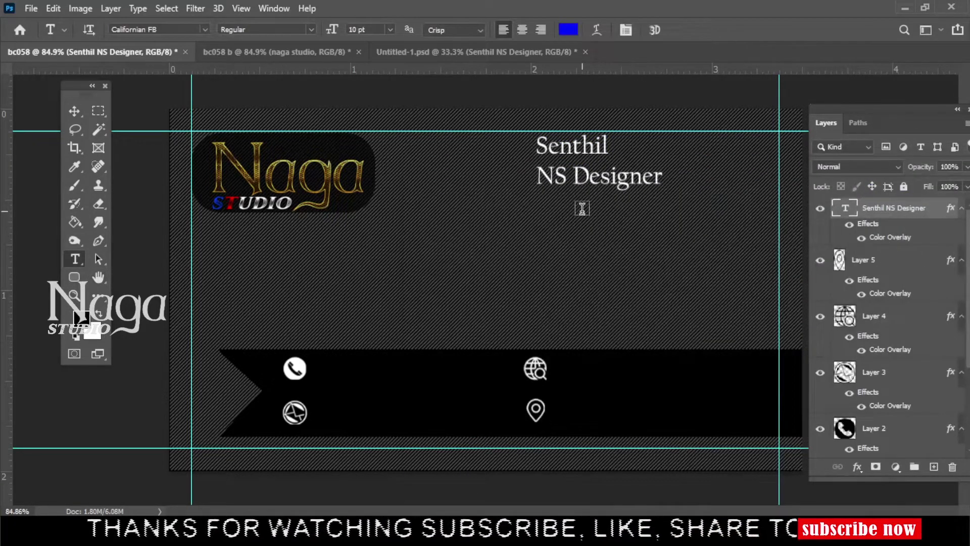
- Join name and title on one line with smaller 'NS Designer', placed just above the ribbon
{"action": "left_click", "coordinate": [540, 177]}
{"action": "key", "text": "BackSpace"}
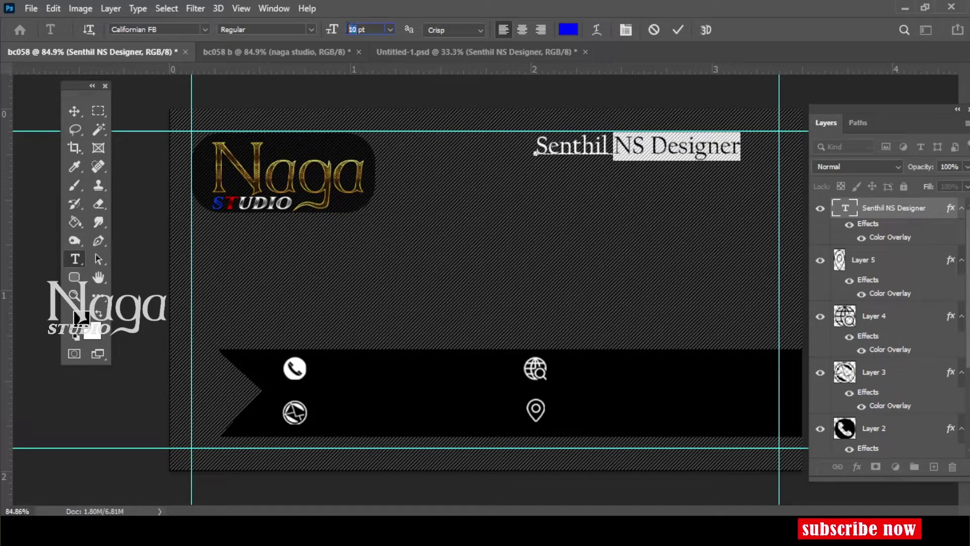
{"action": "type", "text": "7"}
{"action": "key", "text": "BackSpace"}
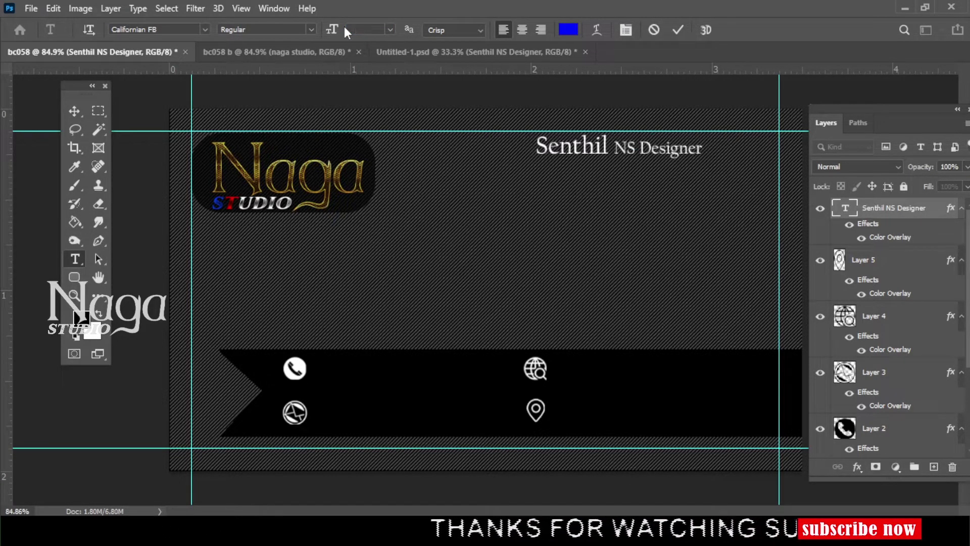
{"action": "key", "text": "v"}
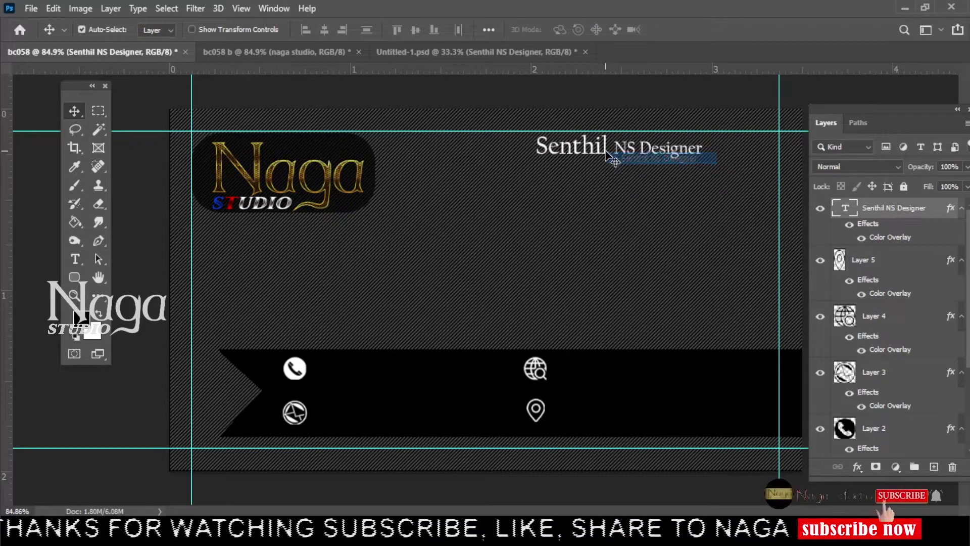
{"action": "mouse_move", "coordinate": [607, 155]}
{"action": "left_mouse_down"}
{"action": "mouse_move", "coordinate": [669, 326]}
{"action": "mouse_move", "coordinate": [657, 336]}
{"action": "left_mouse_up"}
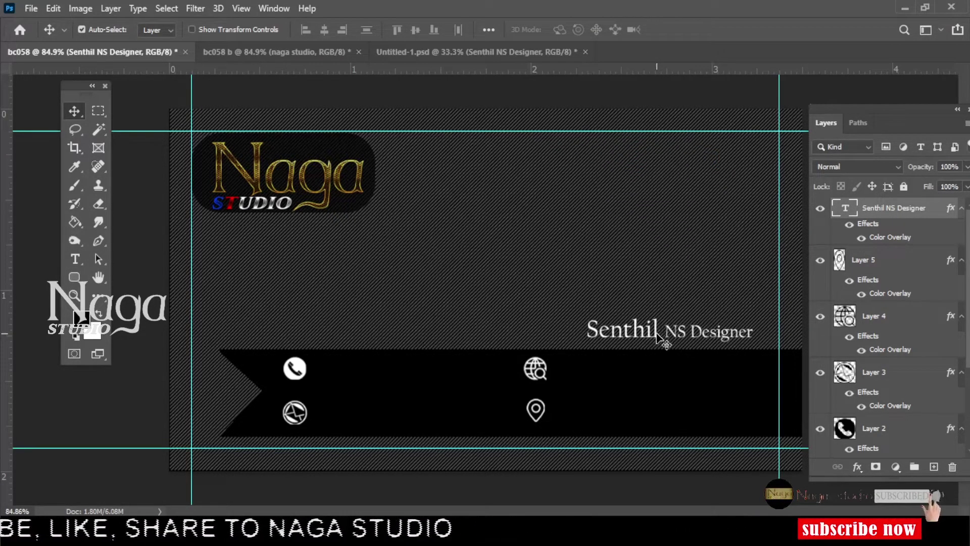
- Start a new text line beside the phone icon, then cancel the empty line
{"action": "key", "text": "t"}
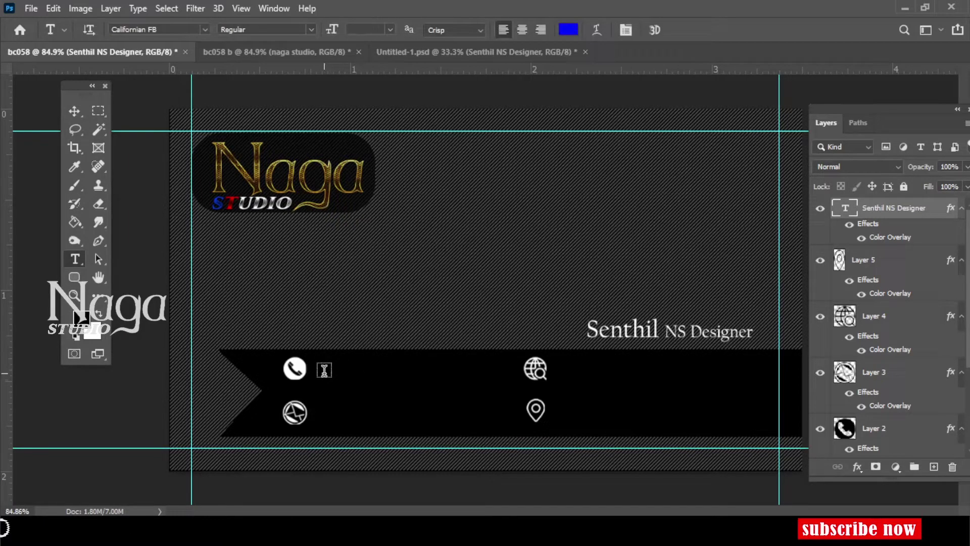
{"action": "left_click", "coordinate": [324, 370]}
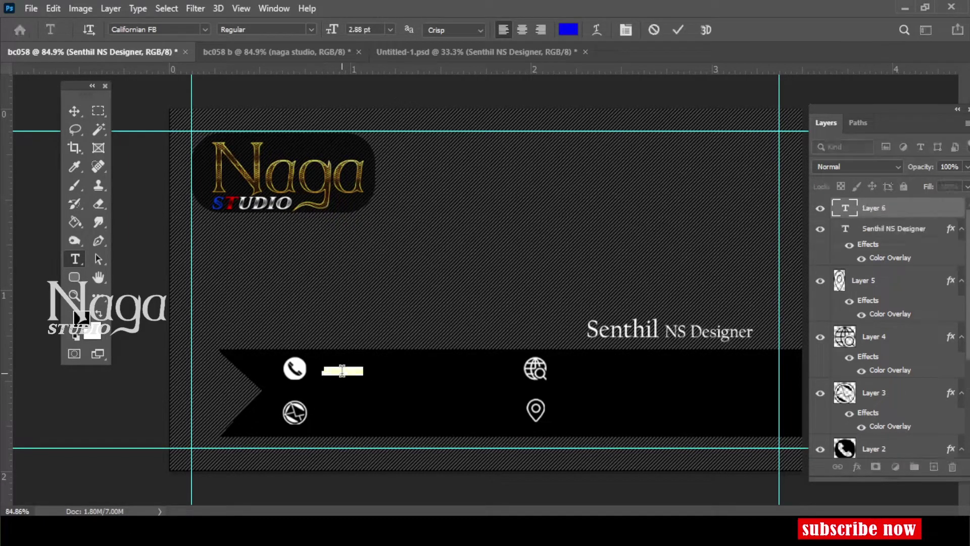
{"action": "left_click", "coordinate": [654, 29]}
- Duplicate the name text beside the phone icon and change it to the phone number
{"action": "key", "text": "v"}
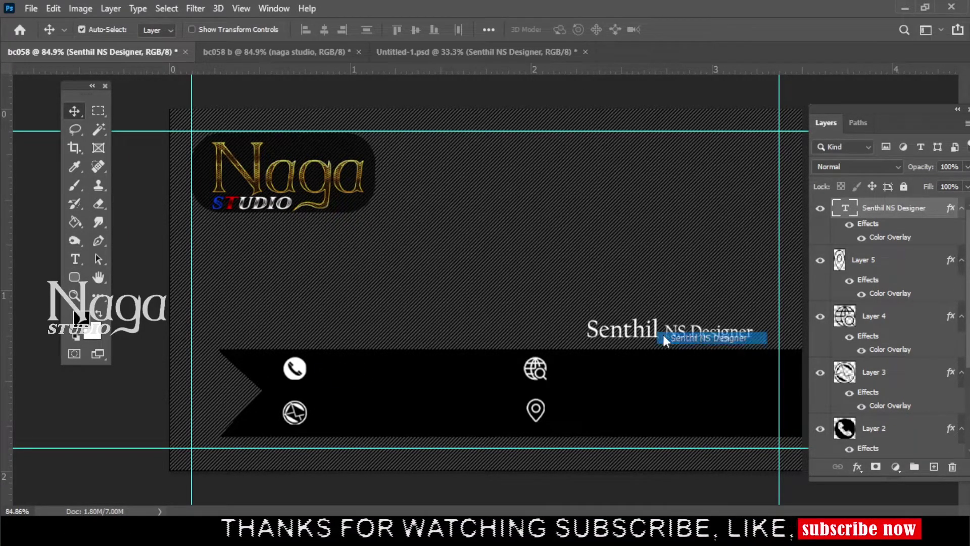
{"action": "left_click_drag", "start_coordinate": [659, 331], "coordinate": [384, 374]}
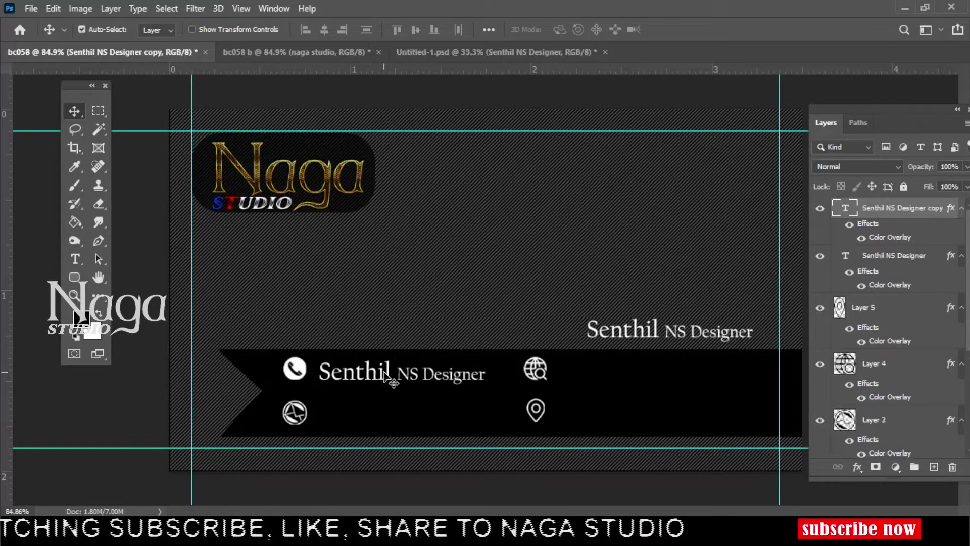
{"action": "double_click", "coordinate": [384, 372]}
{"action": "key", "text": "ctrl+a"}
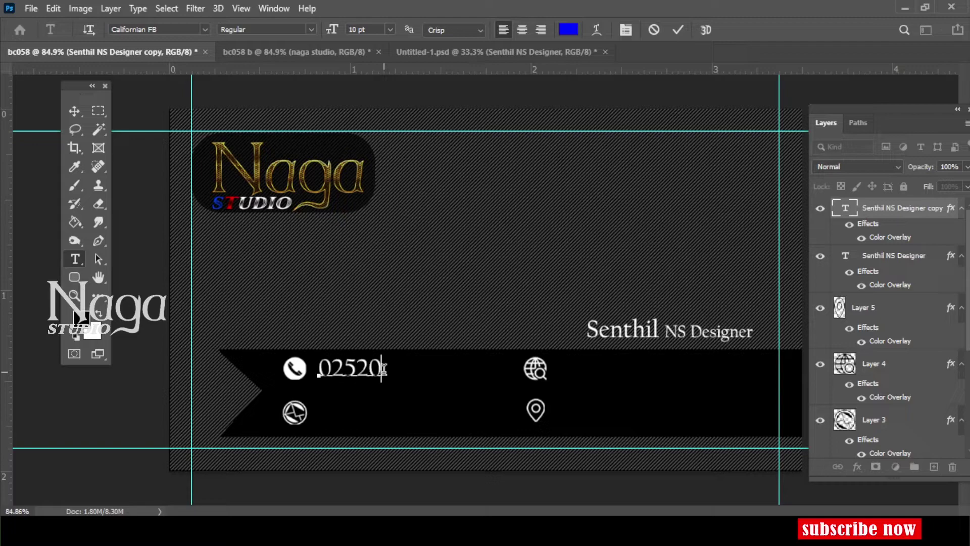
{"action": "key", "text": "ctrl+Return"}
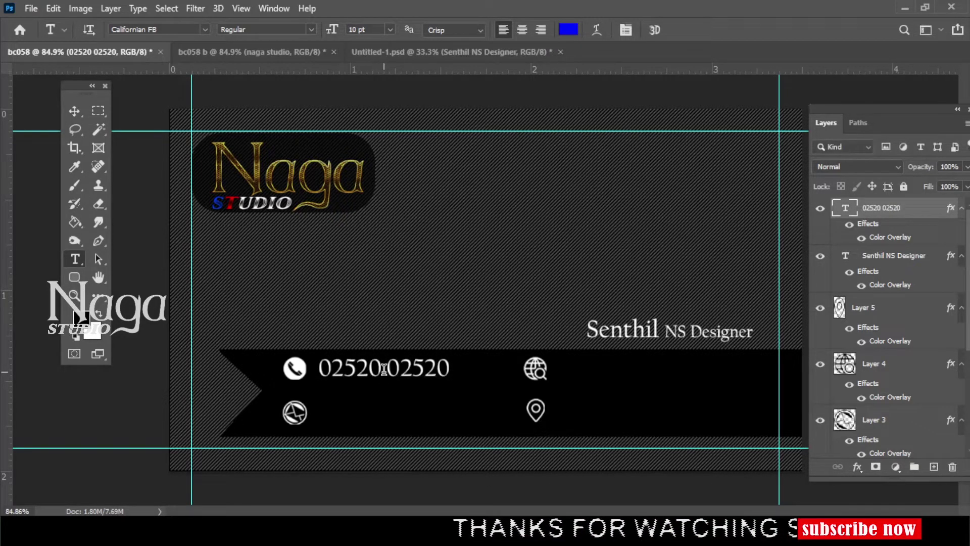
- Duplicate the phone number beside the e-mail icon and edit it into the e-mail address
{"action": "left_click", "coordinate": [610, 329]}
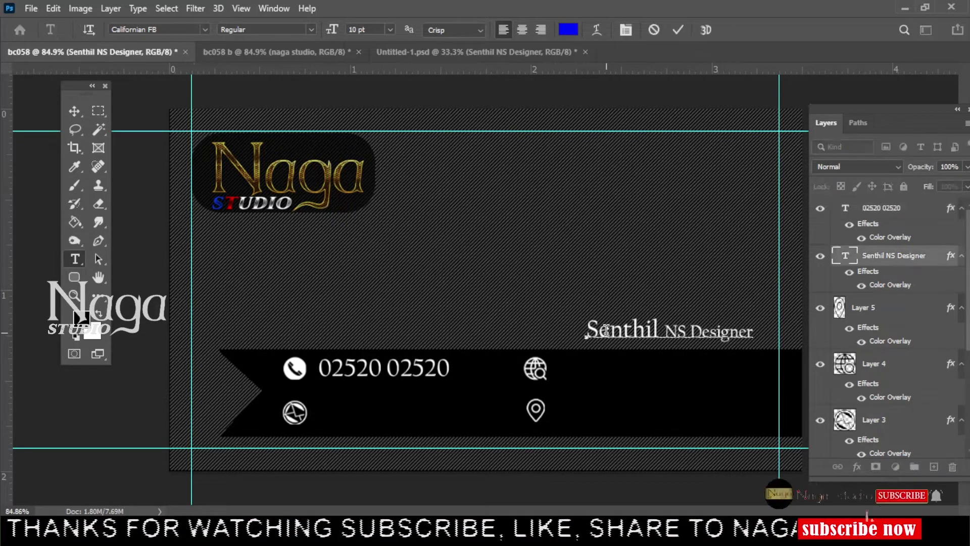
{"action": "left_click", "coordinate": [678, 32]}
{"action": "key", "text": "v"}
{"action": "right_click", "coordinate": [384, 371]}
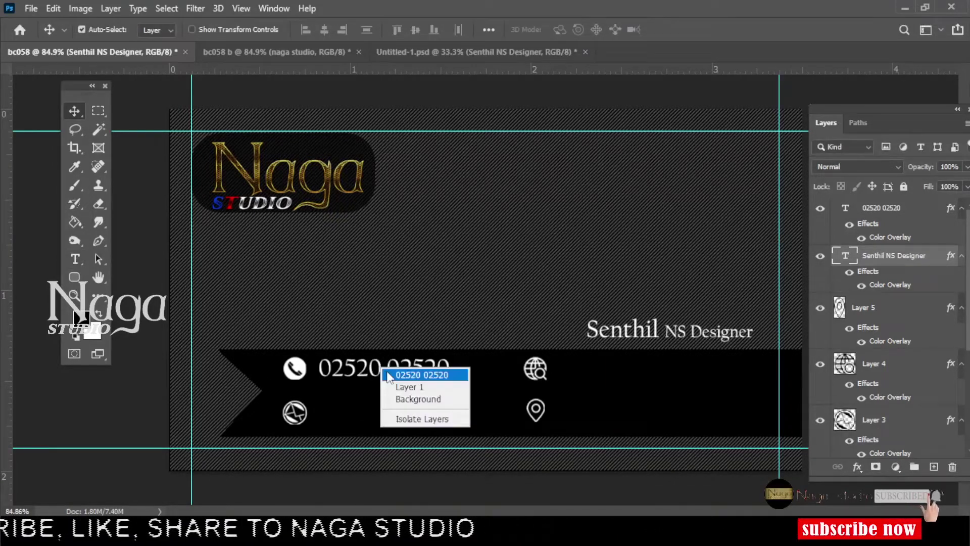
{"action": "left_click", "coordinate": [394, 372]}
{"action": "left_click_drag", "start_coordinate": [384, 373], "coordinate": [384, 417]}
{"action": "double_click", "coordinate": [378, 413]}
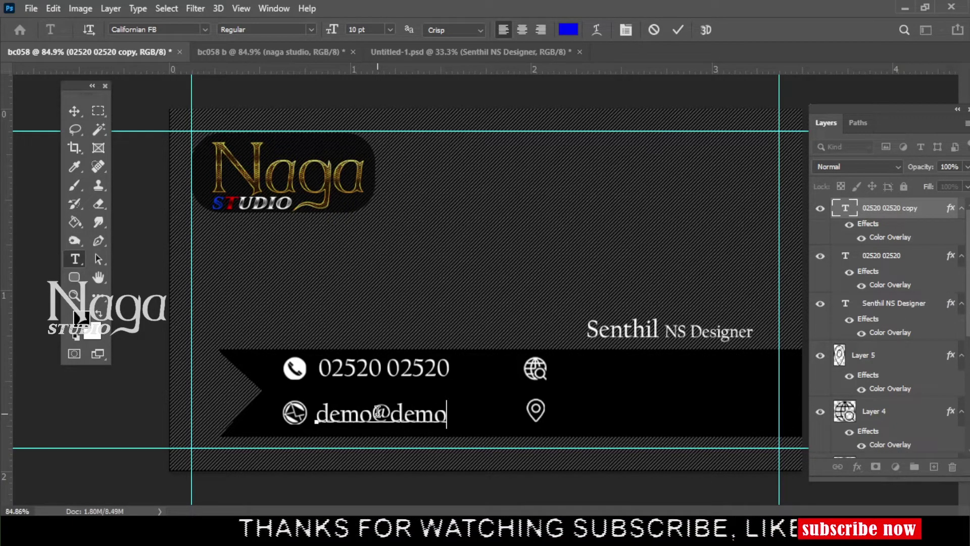
{"action": "type", "text": ".com"}
{"action": "key", "text": "ctrl+Return"}
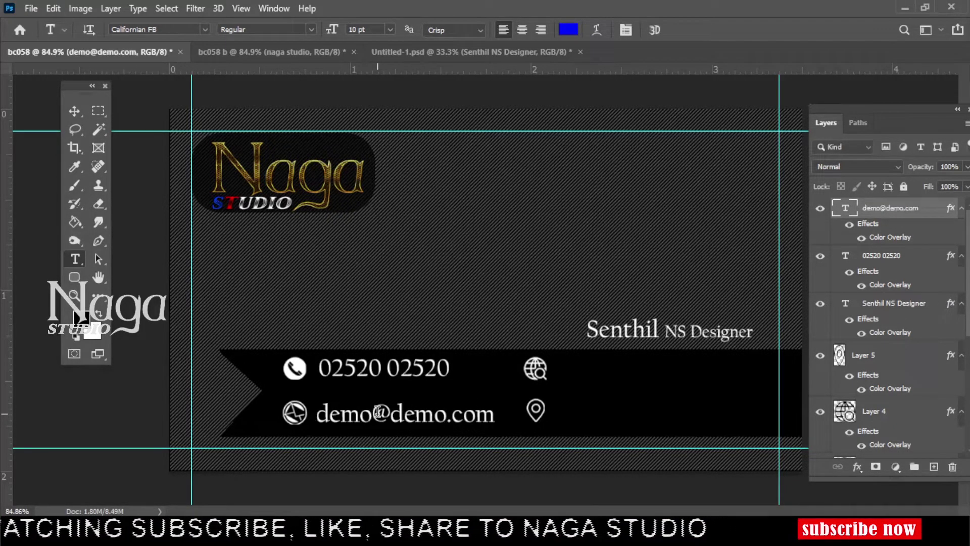
{"action": "key", "text": "v"}
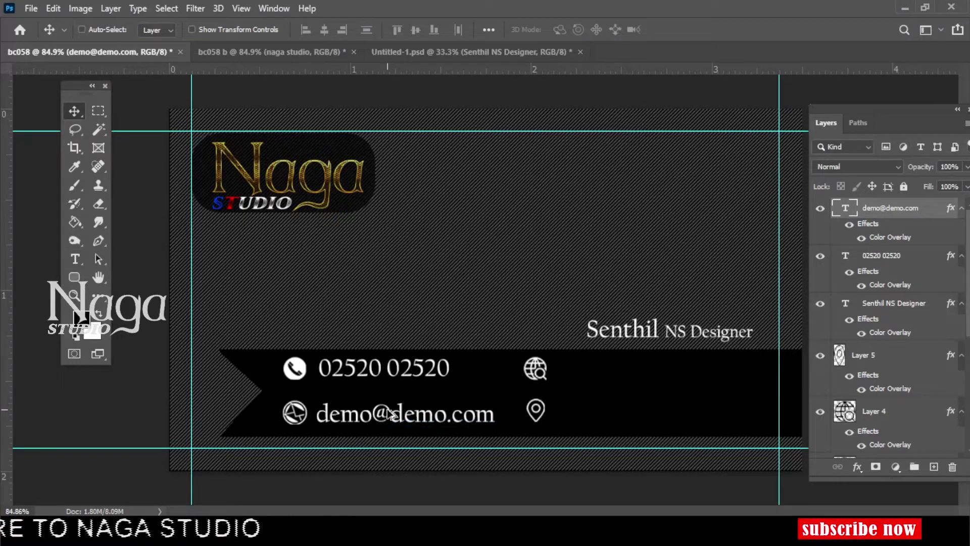
{"action": "left_click_drag", "start_coordinate": [389, 413], "coordinate": [628, 371]}
{"action": "type", "text": "www.demo.com"}
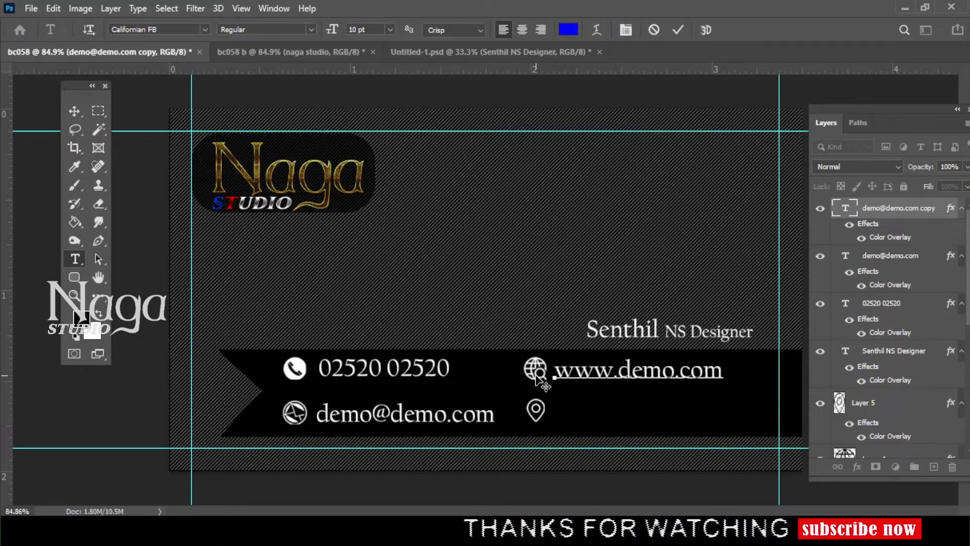
{"action": "key", "text": "ctrl+Return"}
- Duplicate the website text beside the pin icon as the town address, then close Untitled-1
{"action": "key", "text": "v"}
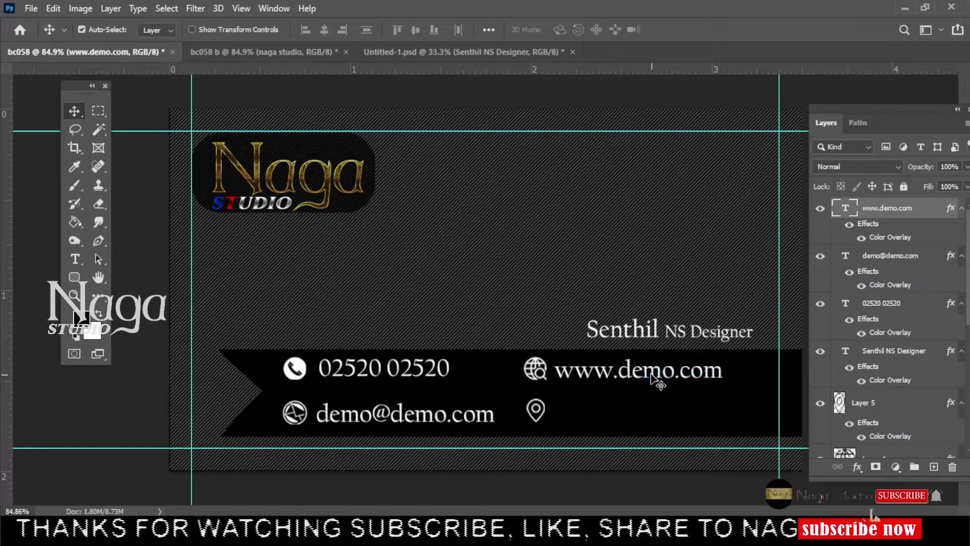
{"action": "left_click_drag", "start_coordinate": [656, 380], "coordinate": [646, 422], "text": "alt"}
{"action": "double_click", "coordinate": [645, 410]}
{"action": "key", "text": "ctrl+a"}
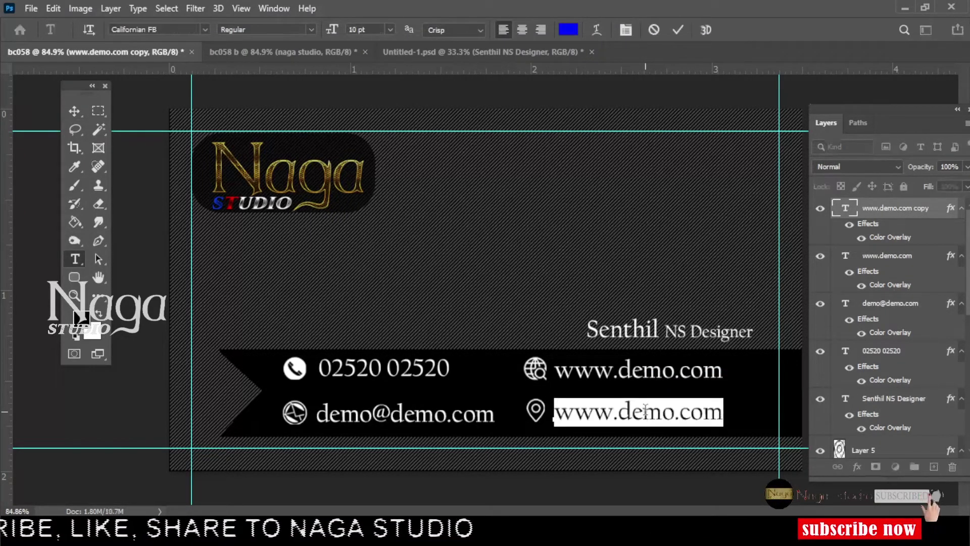
{"action": "key", "text": "Left"}
{"action": "key", "text": "Right"}
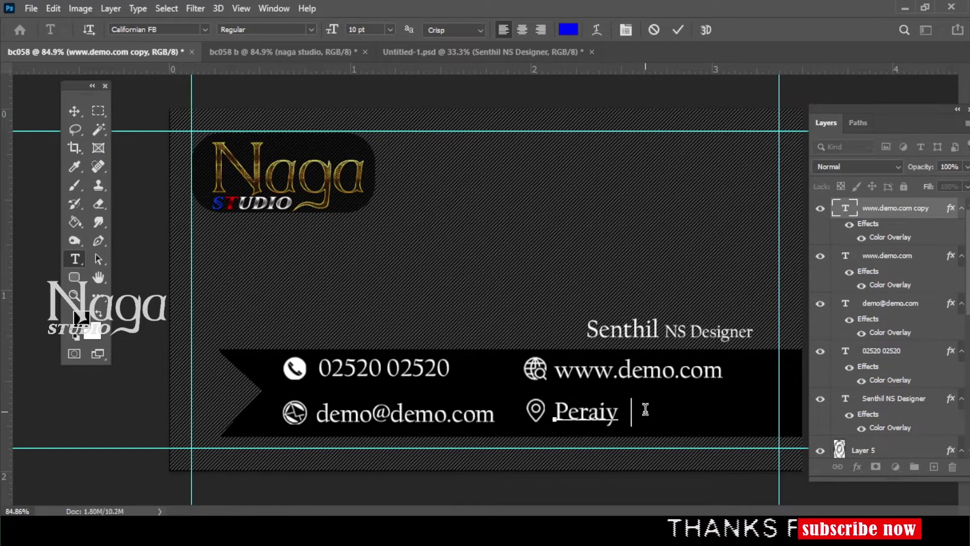
{"action": "key", "text": "ctrl+Return"}
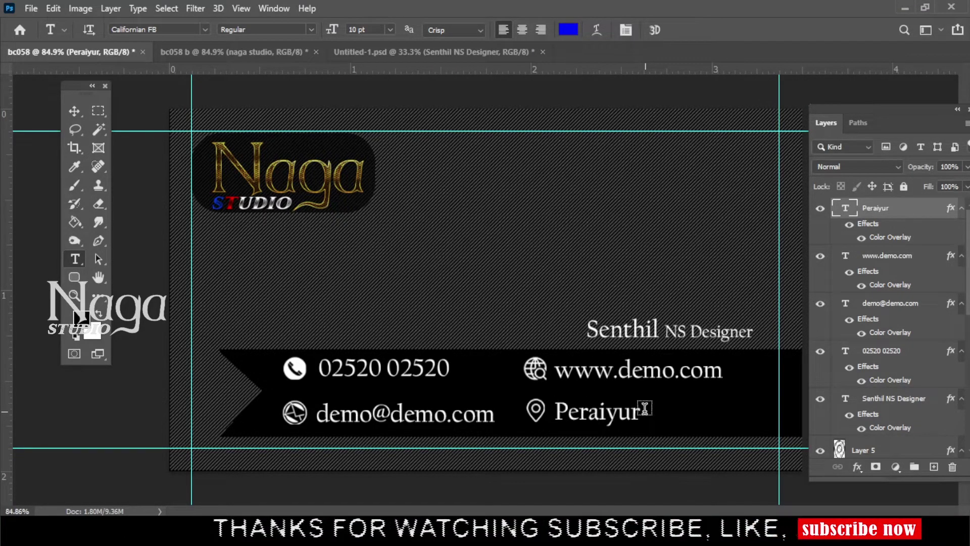
{"action": "left_click", "coordinate": [542, 52]}
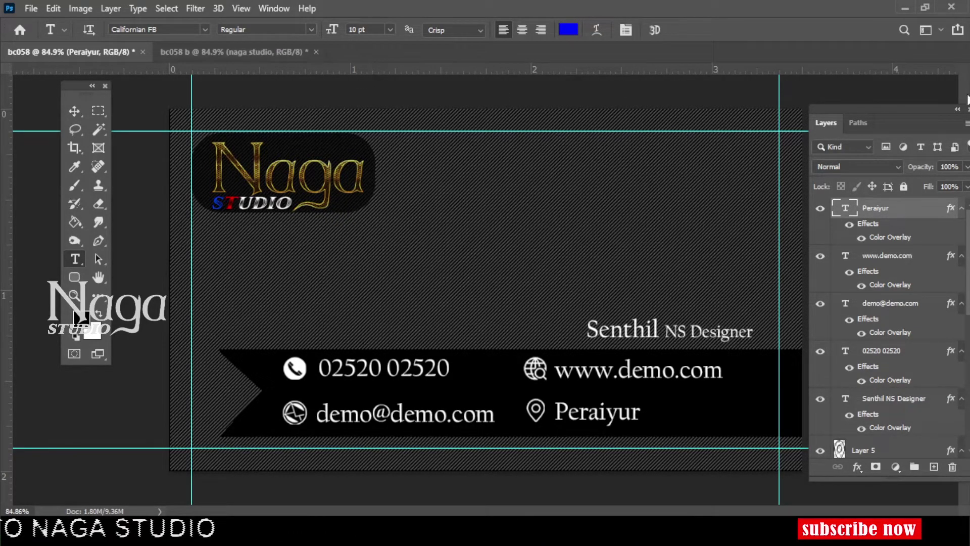
- Hide the panels, float the bc058 b back card, zoom out and resize its window
{"action": "key", "text": "F7"}
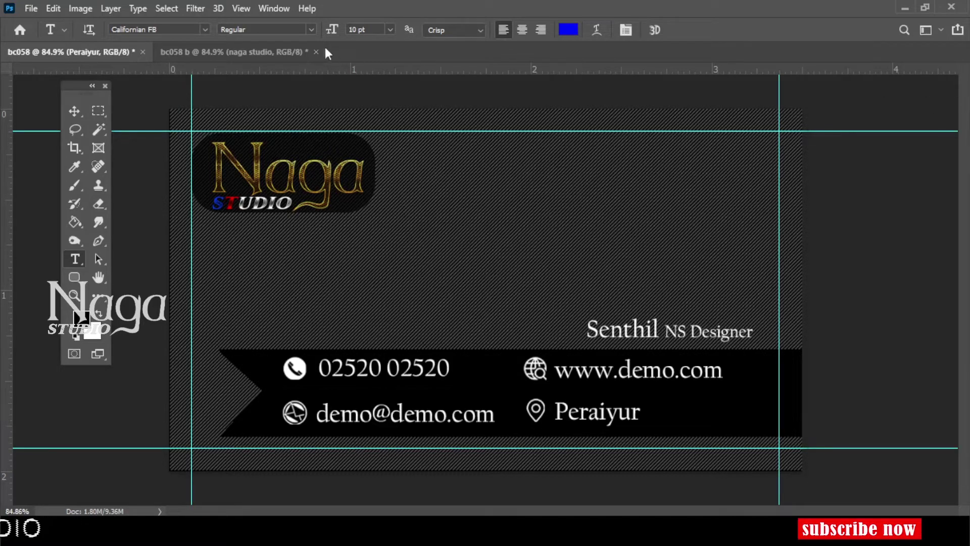
{"action": "left_click_drag", "start_coordinate": [273, 52], "coordinate": [337, 78]}
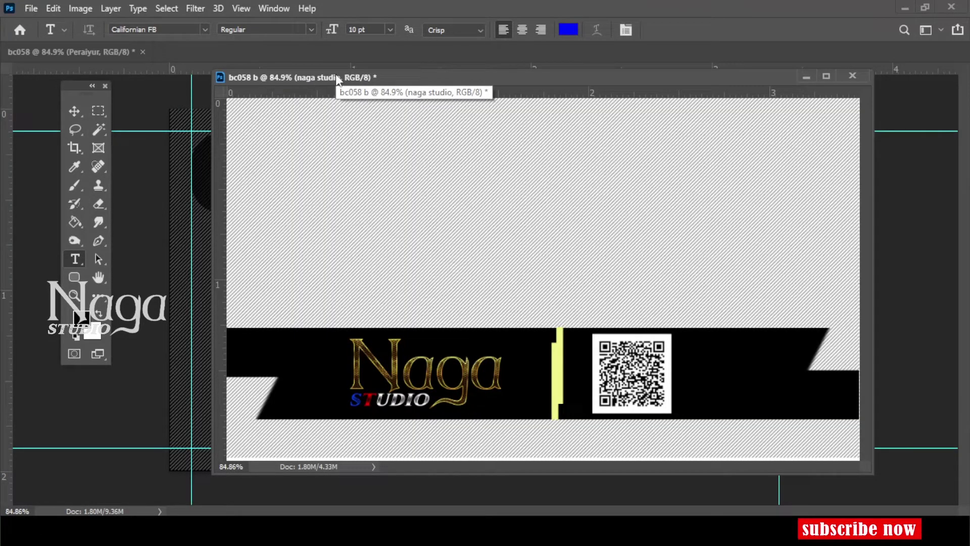
{"action": "key", "text": "ctrl+minus"}
{"action": "key", "text": "ctrl+minus"}
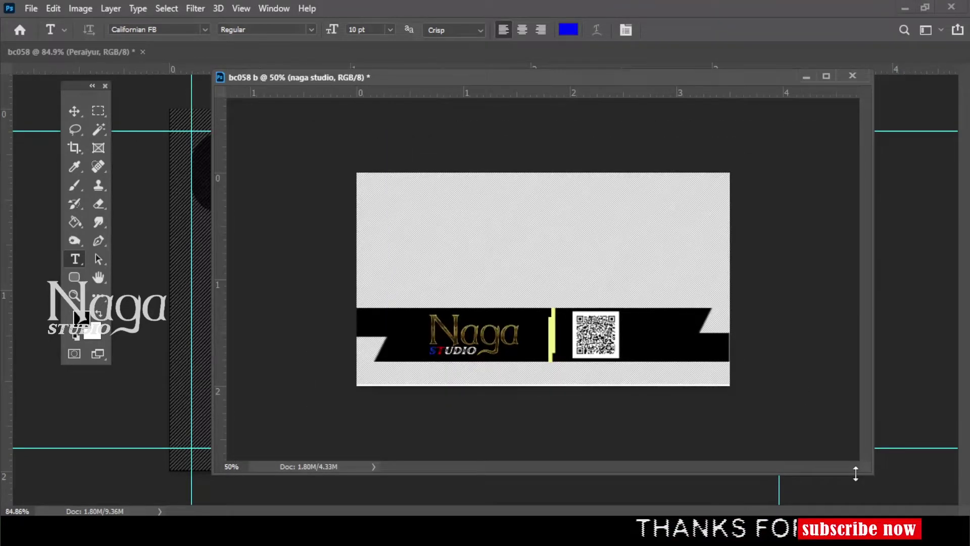
{"action": "mouse_move", "coordinate": [867, 470]}
{"action": "left_mouse_down"}
{"action": "mouse_move", "coordinate": [557, 387]}
{"action": "mouse_move", "coordinate": [612, 387]}
{"action": "left_mouse_up"}
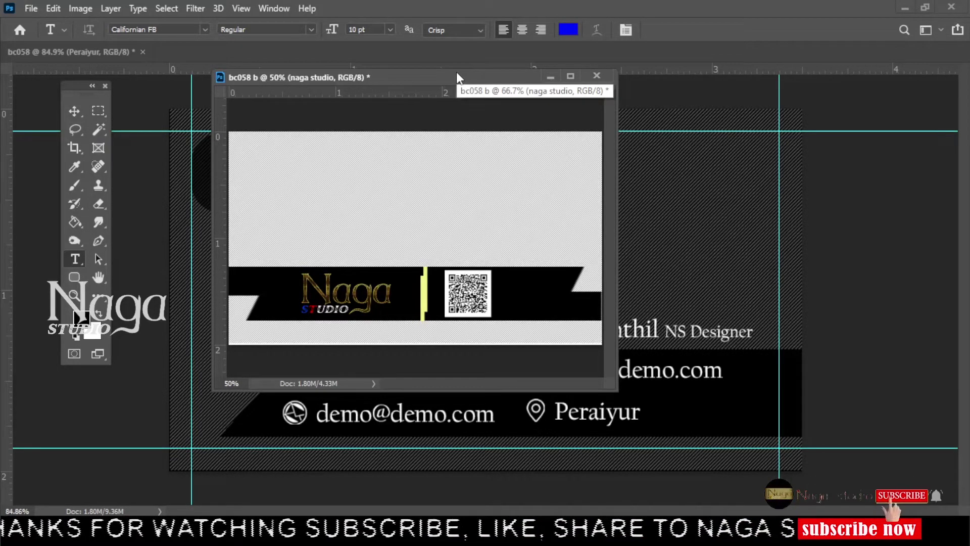
{"action": "mouse_move", "coordinate": [456, 72]}
{"action": "left_mouse_down"}
{"action": "mouse_move", "coordinate": [457, 98]}
{"action": "mouse_move", "coordinate": [433, 127]}
{"action": "mouse_move", "coordinate": [249, 133]}
{"action": "left_mouse_up"}
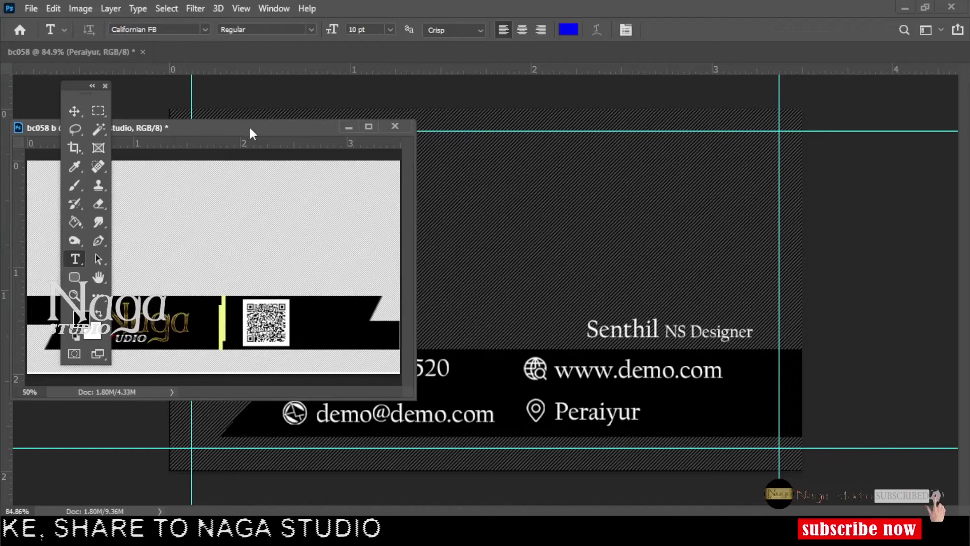
- Float the front card in its own zoomed-out window beside the back card
{"action": "left_click", "coordinate": [107, 86]}
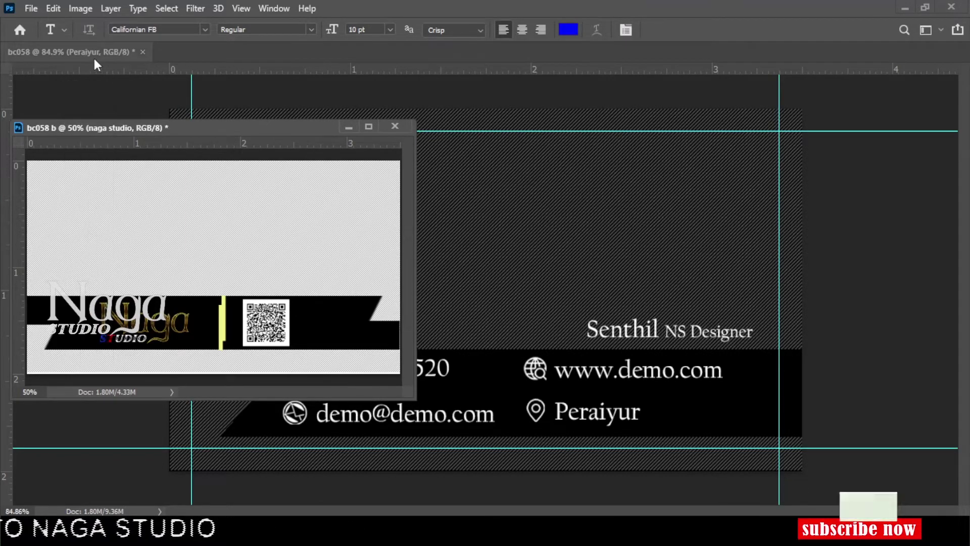
{"action": "left_click_drag", "start_coordinate": [96, 52], "coordinate": [356, 110]}
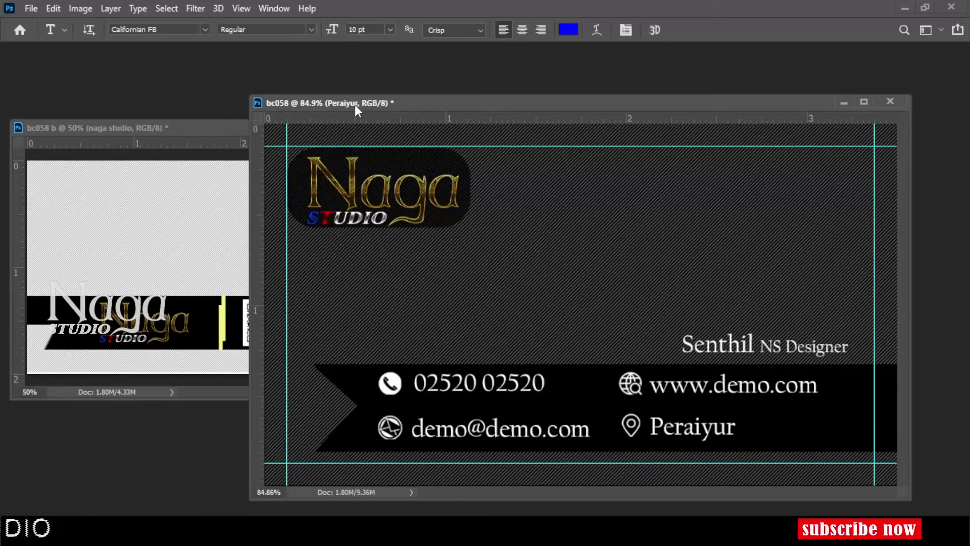
{"action": "key", "text": "ctrl+minus"}
{"action": "key", "text": "ctrl+minus"}
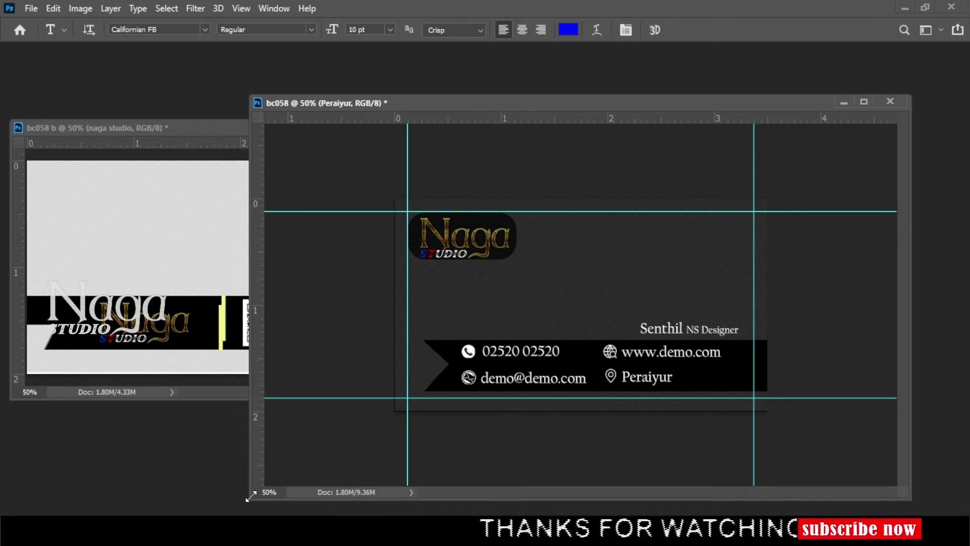
{"action": "left_click_drag", "start_coordinate": [250, 495], "coordinate": [438, 418]}
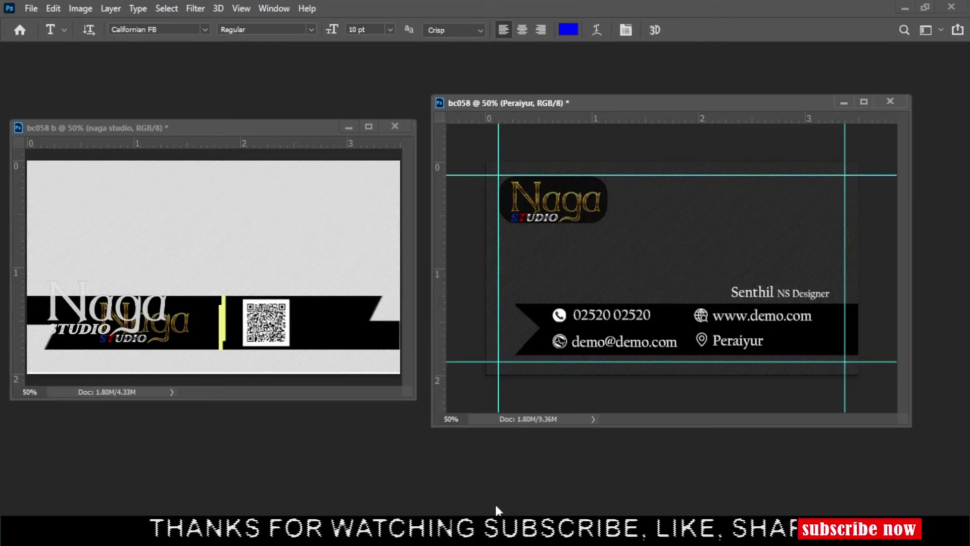